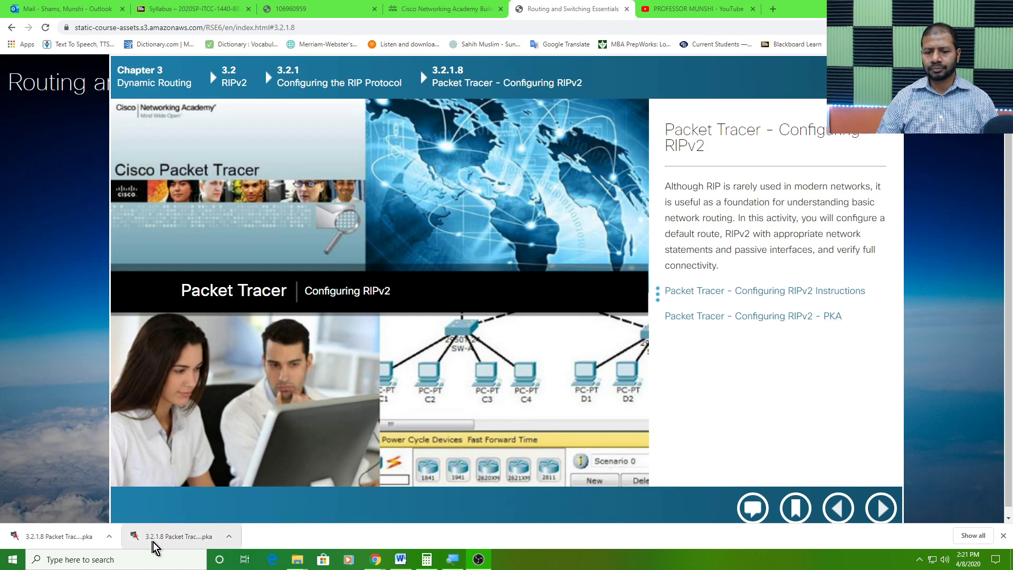
Open the downloaded 3.2.1.8 Packet Tracer activity and arrange the topology and enlarged instructions windows side by side
{"action": "left_click", "coordinate": [166, 537]}
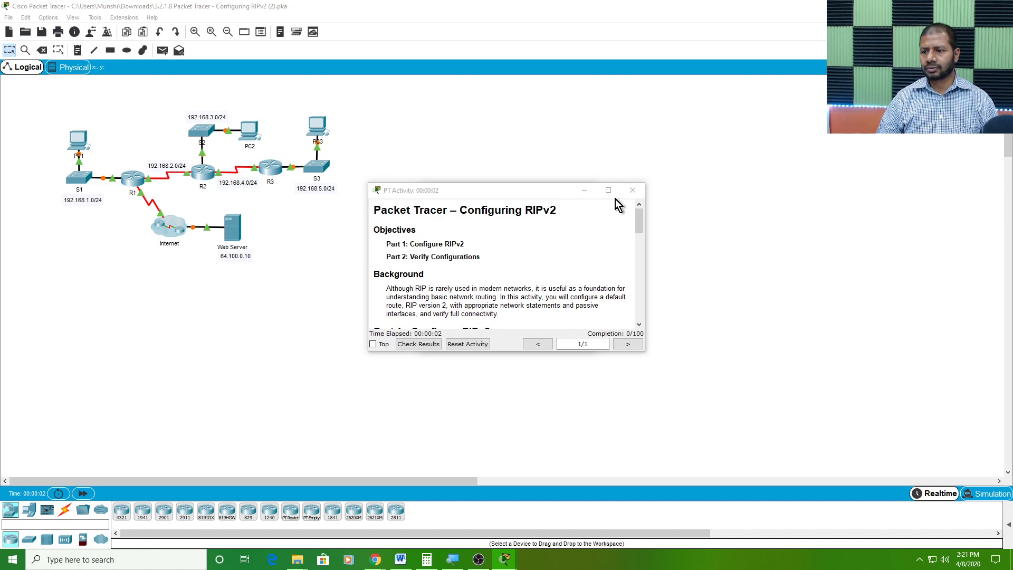
{"action": "left_click", "coordinate": [581, 338]}
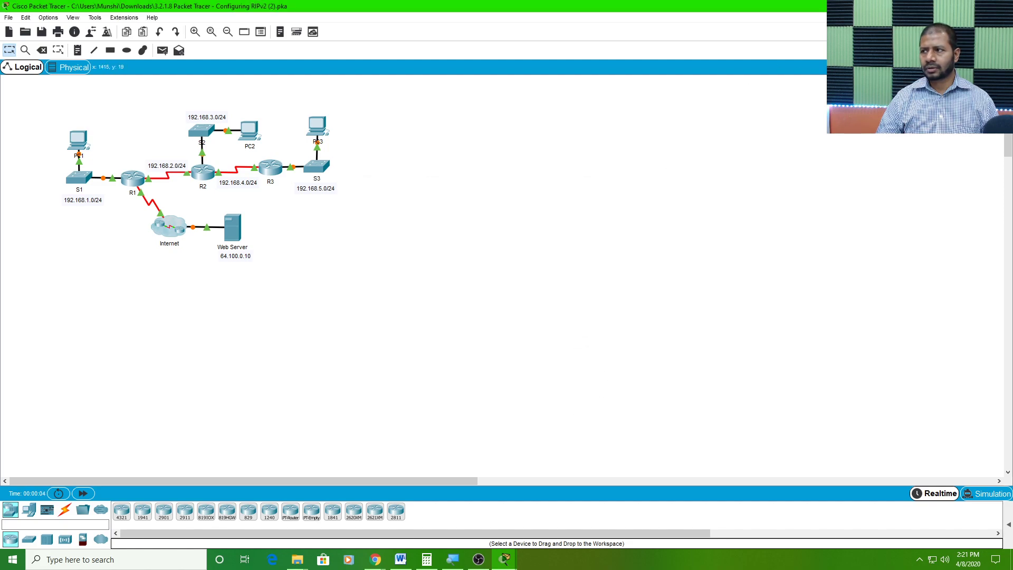
{"action": "left_click", "coordinate": [976, 6]}
{"action": "left_click_drag", "start_coordinate": [606, 98], "coordinate": [345, 14]}
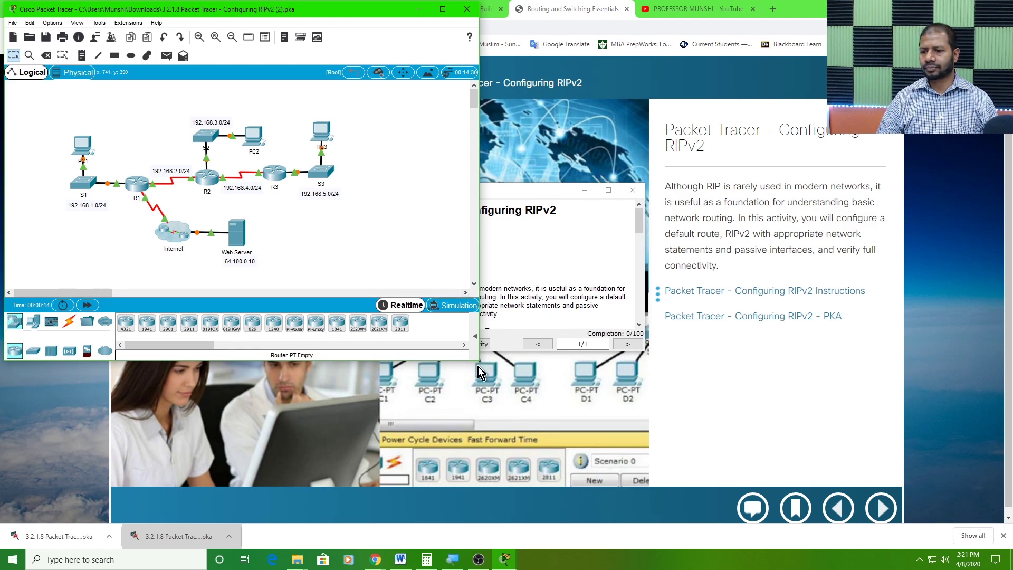
{"action": "left_click_drag", "start_coordinate": [479, 363], "coordinate": [465, 547]}
{"action": "left_click_drag", "start_coordinate": [546, 192], "coordinate": [909, 11]}
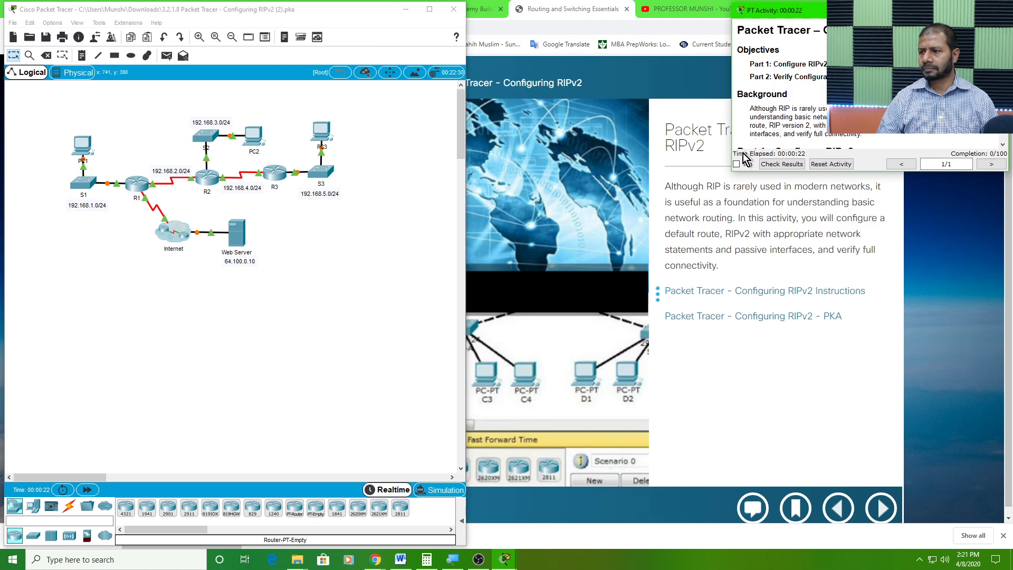
{"action": "left_click_drag", "start_coordinate": [732, 171], "coordinate": [499, 533]}
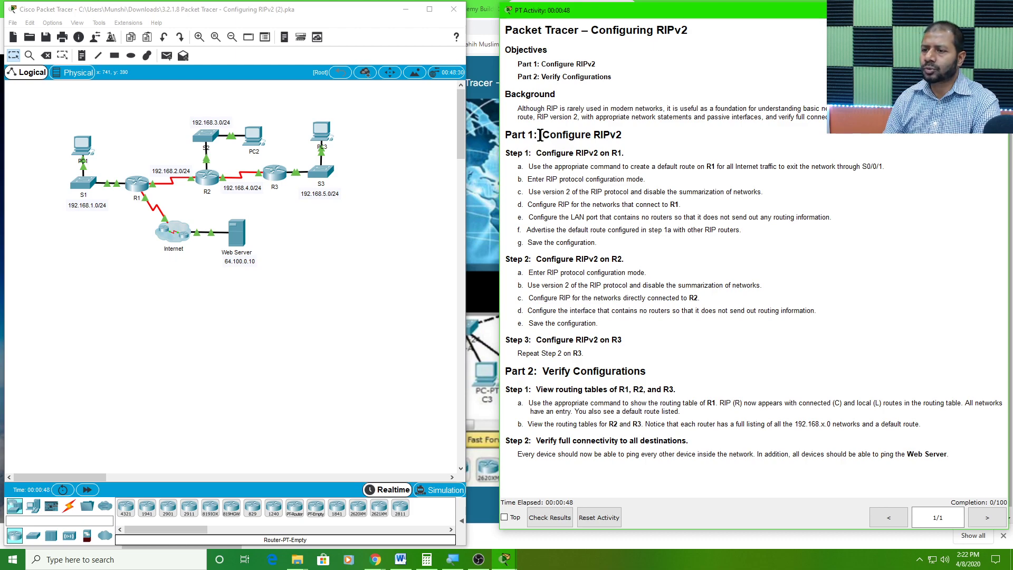
Read Part 1, Step 1a of the instructions and locate R1's S0/0/1 link to the Internet in the topology
{"action": "left_click_drag", "start_coordinate": [544, 134], "coordinate": [623, 136]}
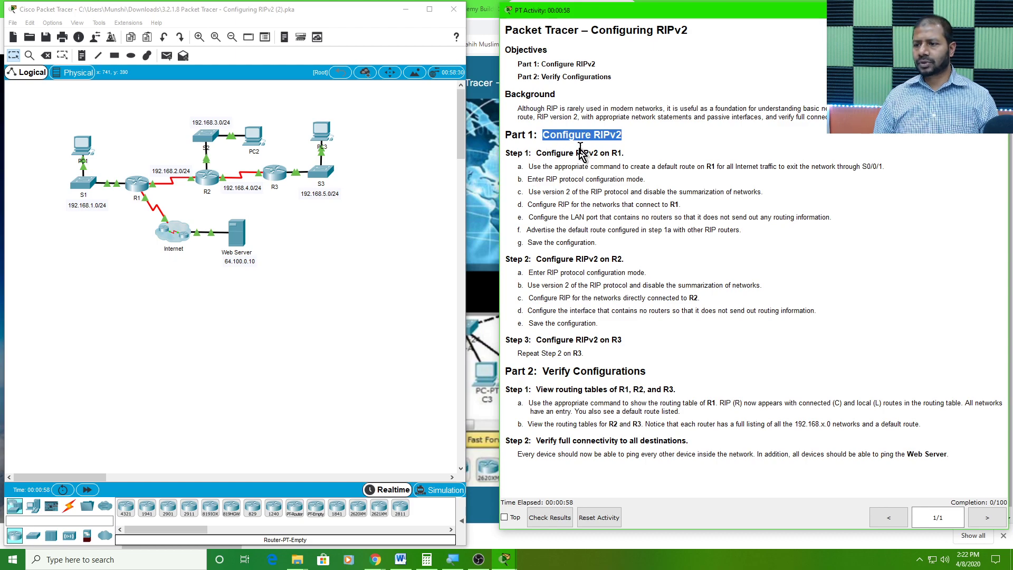
{"action": "left_click_drag", "start_coordinate": [579, 153], "coordinate": [598, 157]}
{"action": "double_click", "coordinate": [615, 154]}
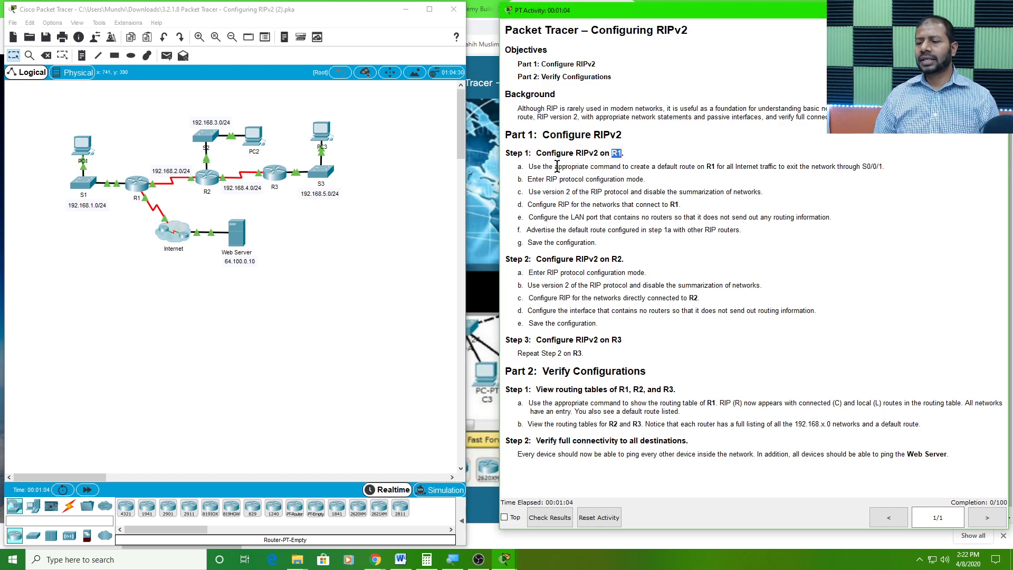
{"action": "left_click_drag", "start_coordinate": [557, 167], "coordinate": [885, 166]}
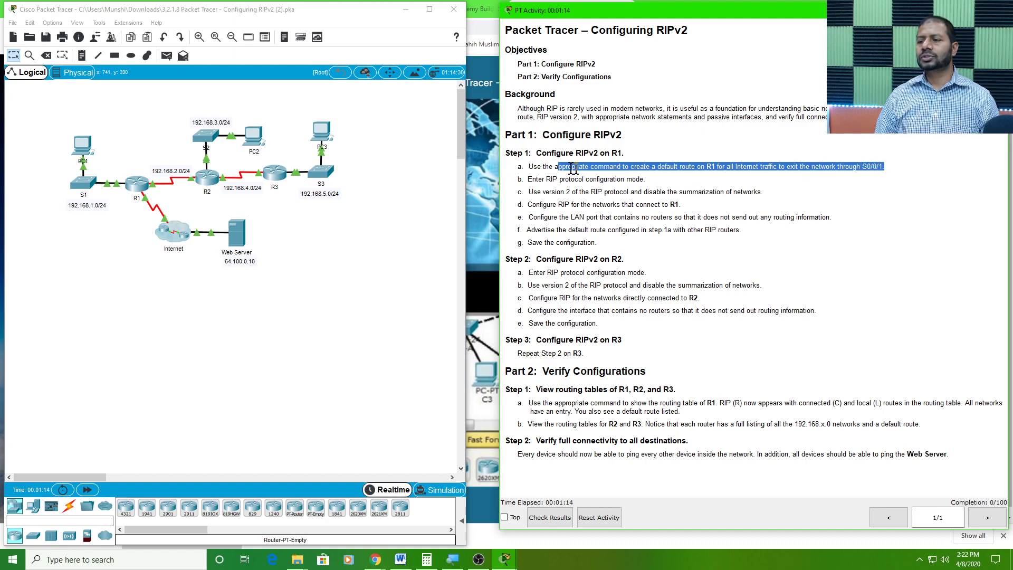
{"action": "left_click", "coordinate": [556, 168]}
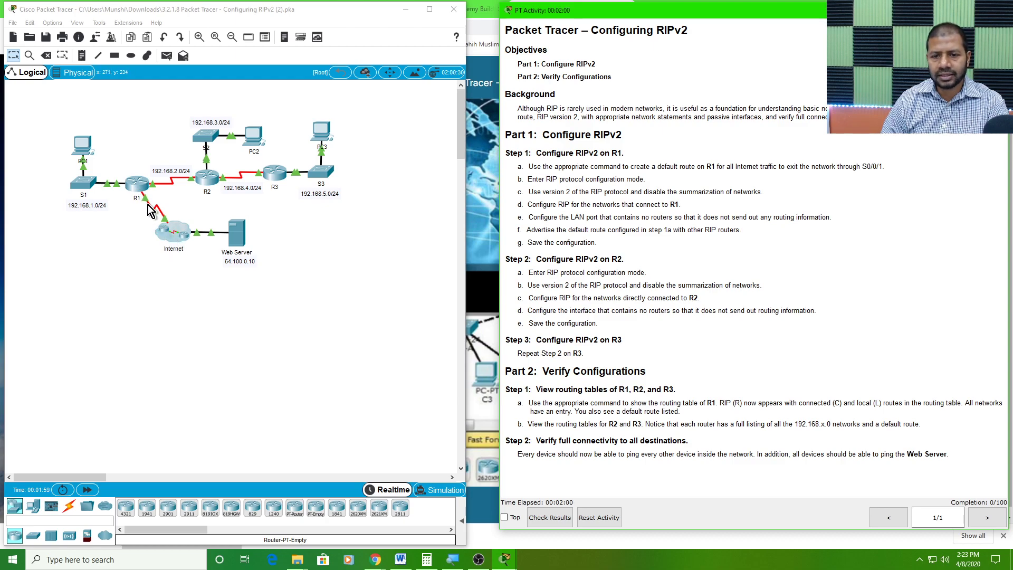
{"action": "left_click", "coordinate": [130, 219]}
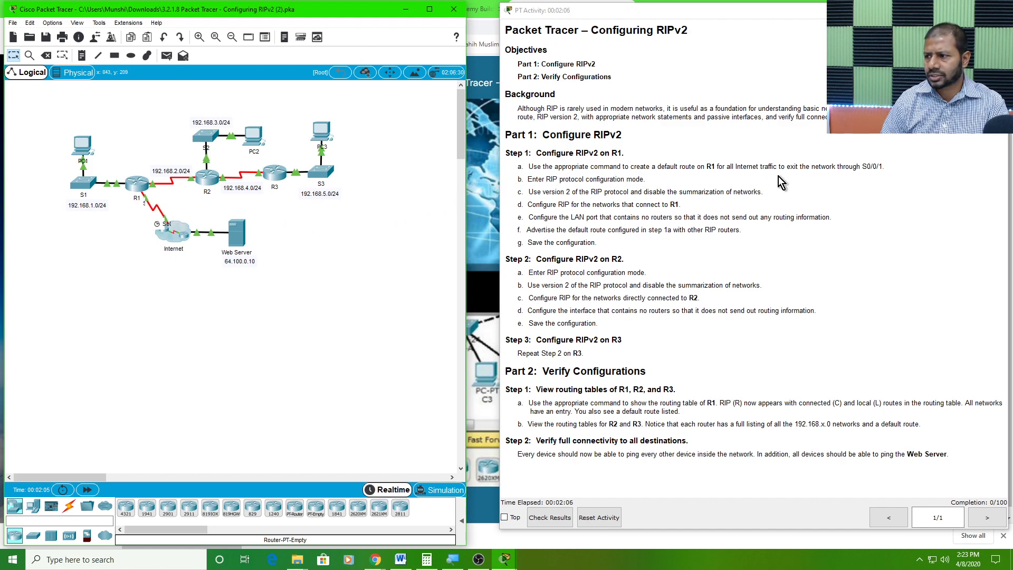
{"action": "left_click_drag", "start_coordinate": [862, 167], "coordinate": [888, 168]}
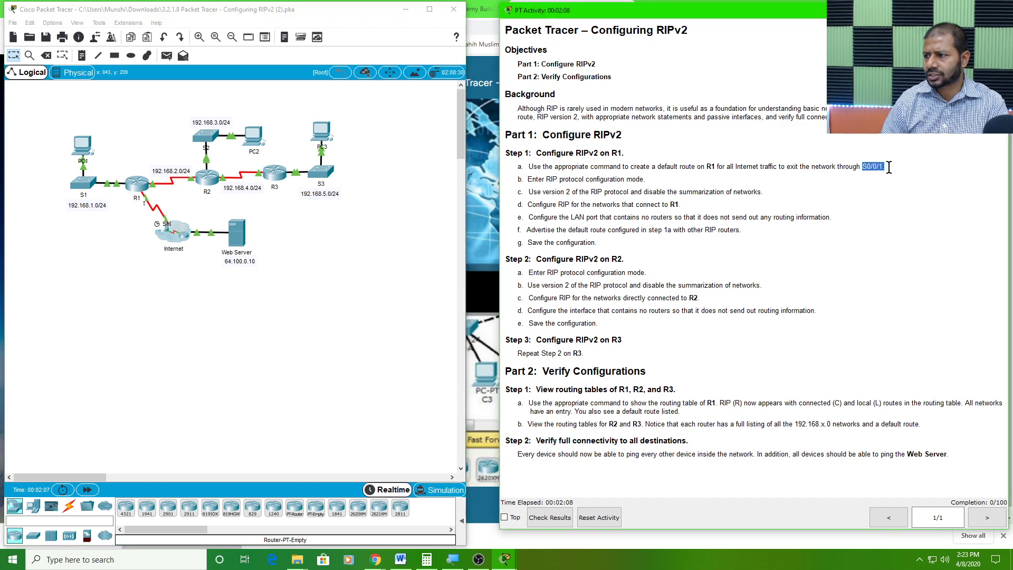
{"action": "left_click", "coordinate": [657, 219]}
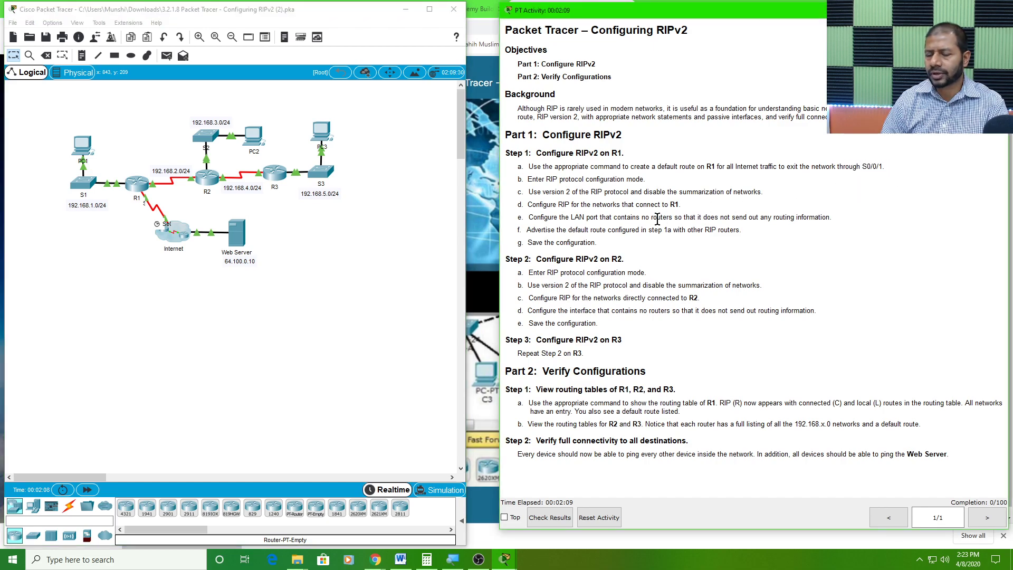
Open router R1's device window, enlarge it and position it over the topology
{"action": "left_click", "coordinate": [141, 186]}
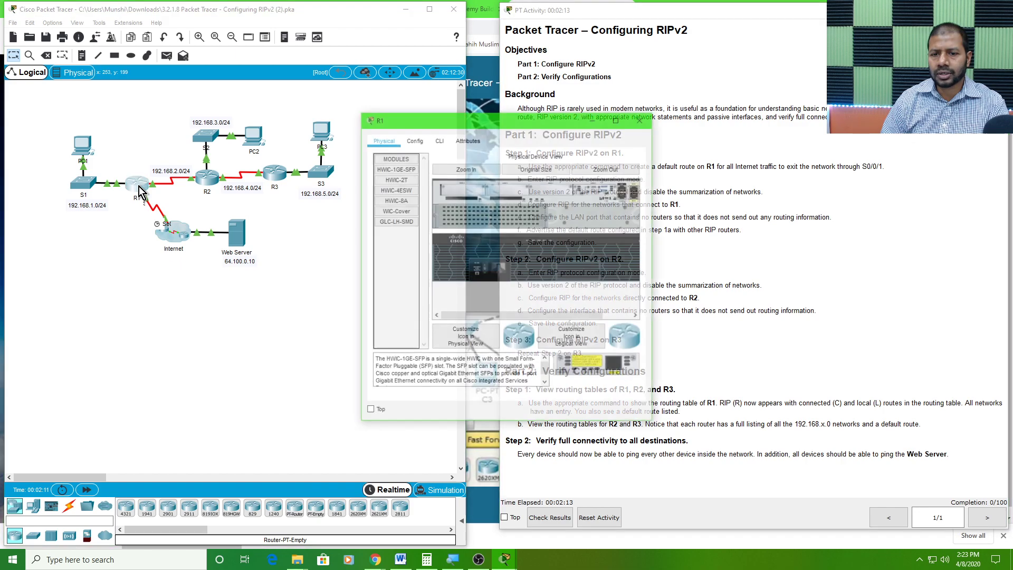
{"action": "left_click_drag", "start_coordinate": [485, 121], "coordinate": [154, 16]}
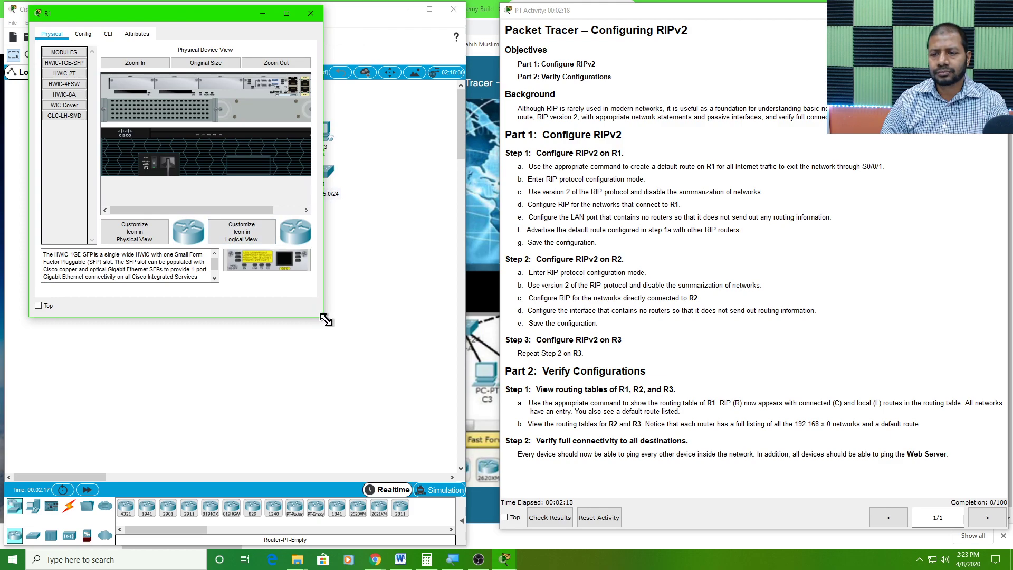
{"action": "left_click_drag", "start_coordinate": [325, 319], "coordinate": [487, 490]}
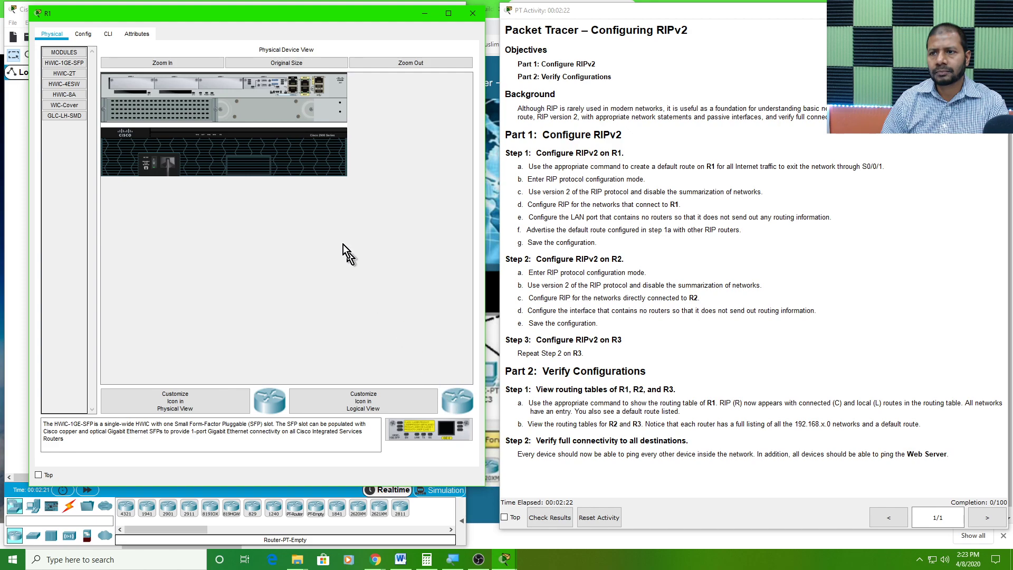
{"action": "left_click_drag", "start_coordinate": [271, 17], "coordinate": [317, 22]}
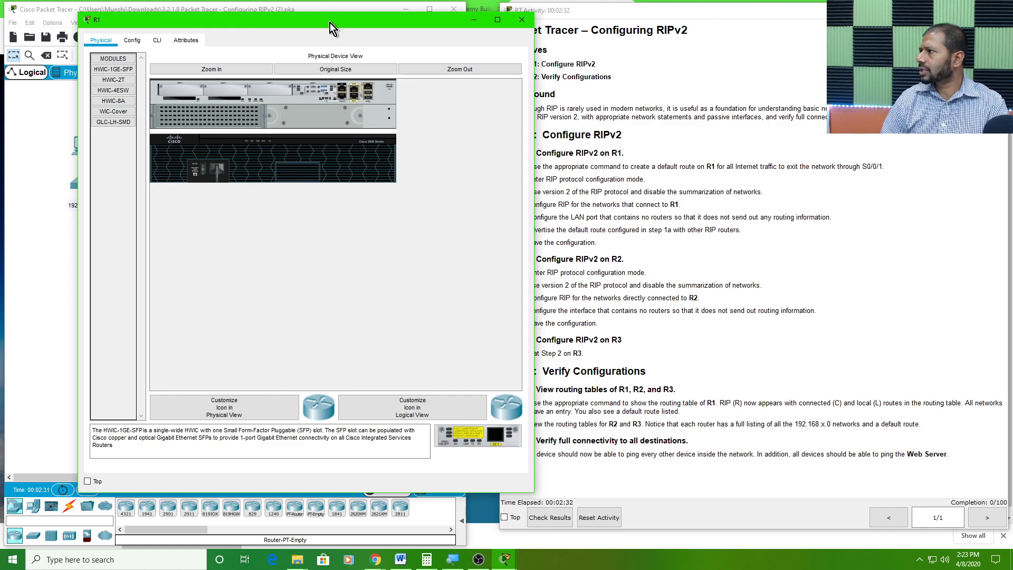
{"action": "left_click_drag", "start_coordinate": [337, 20], "coordinate": [535, 20]}
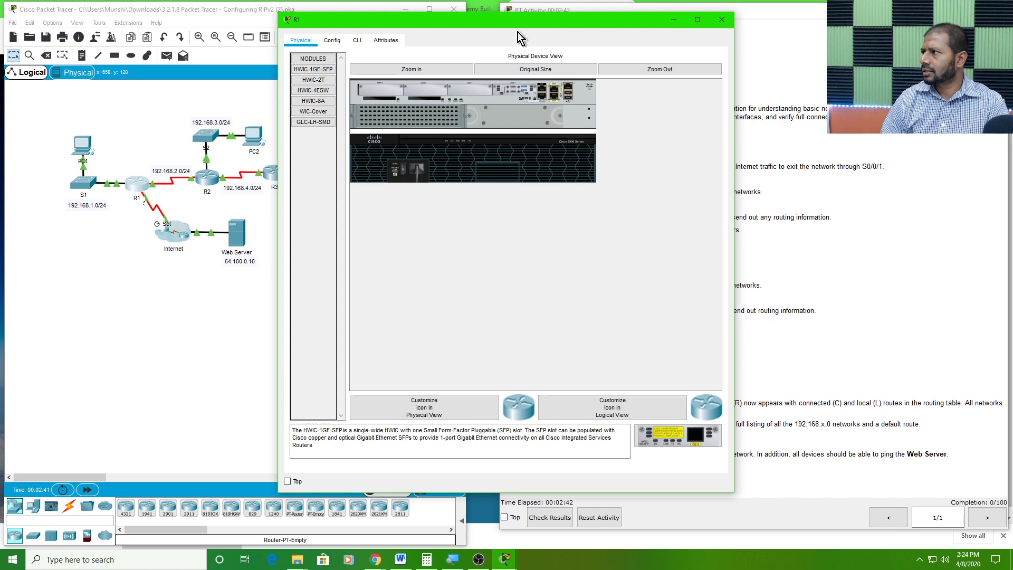
{"action": "left_click_drag", "start_coordinate": [438, 18], "coordinate": [309, 10]}
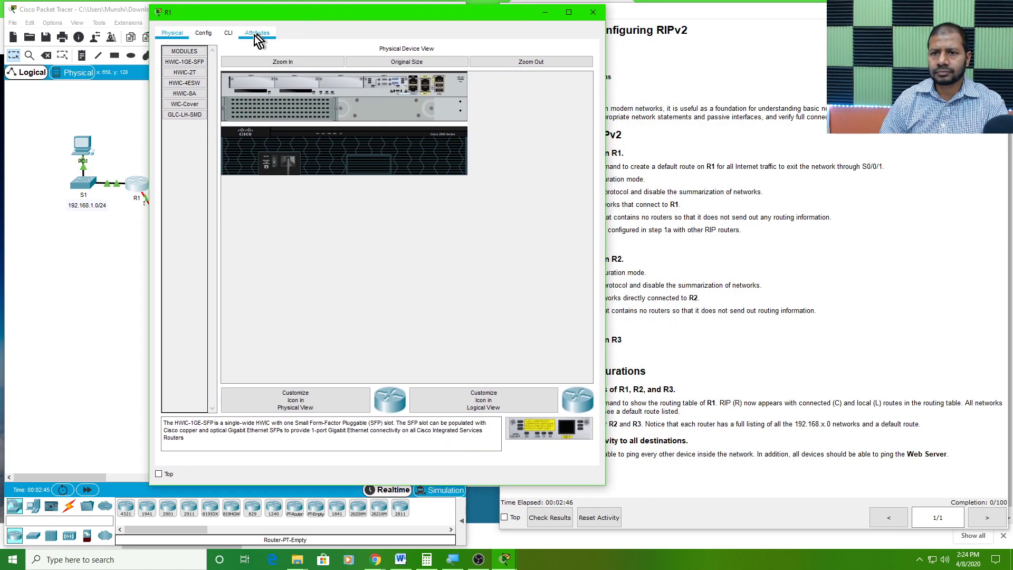
Enter global configuration mode in R1's command line using en and config t
{"action": "left_click", "coordinate": [229, 35]}
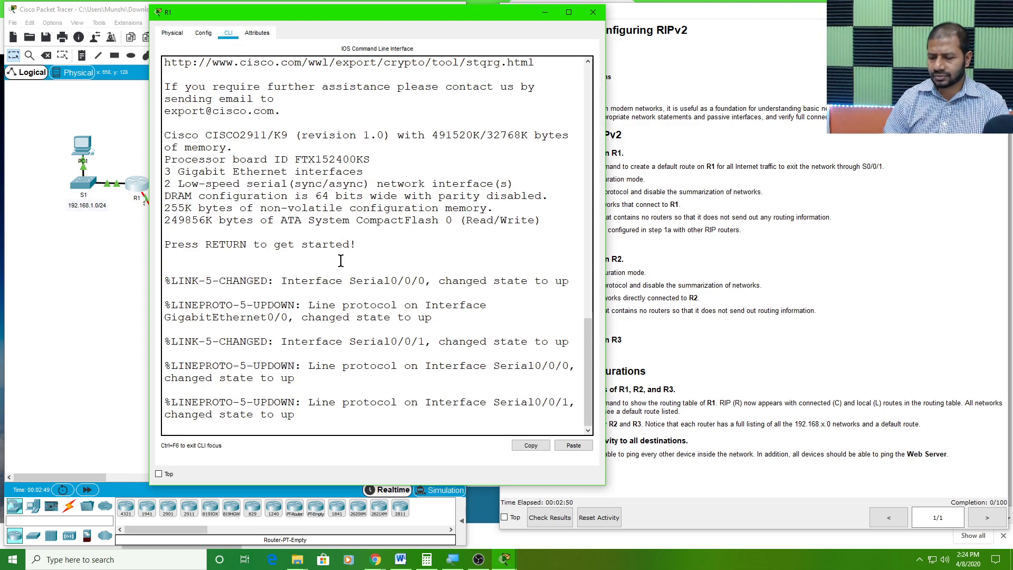
{"action": "key", "text": "Return"}
{"action": "type", "text": "en"}
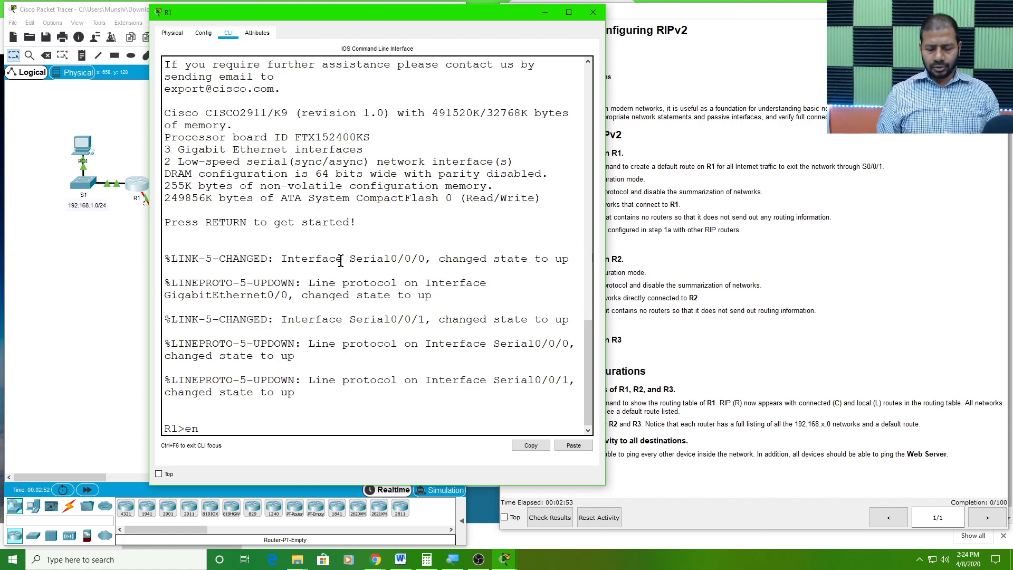
{"action": "key", "text": "Return"}
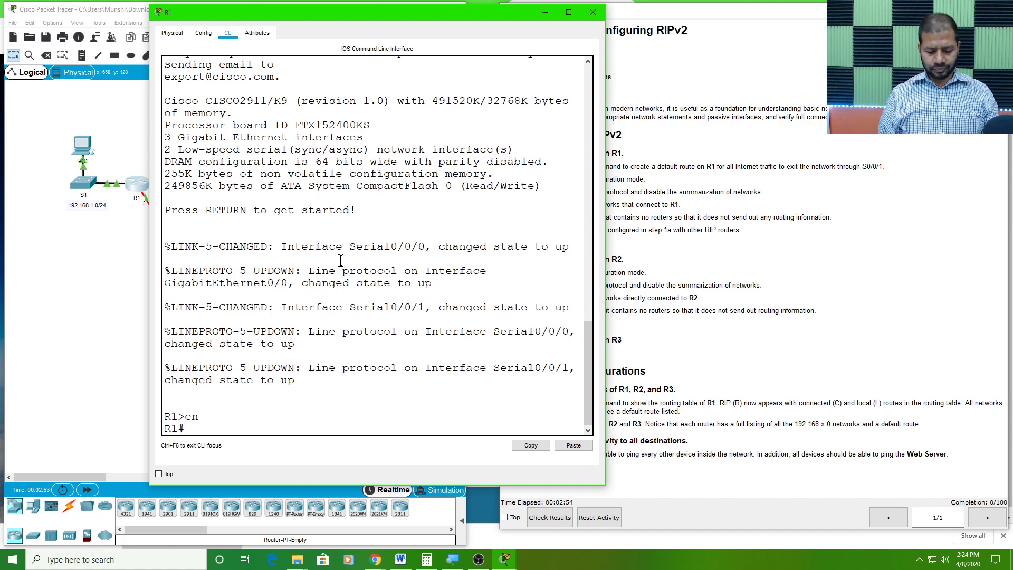
{"action": "type", "text": "config t"}
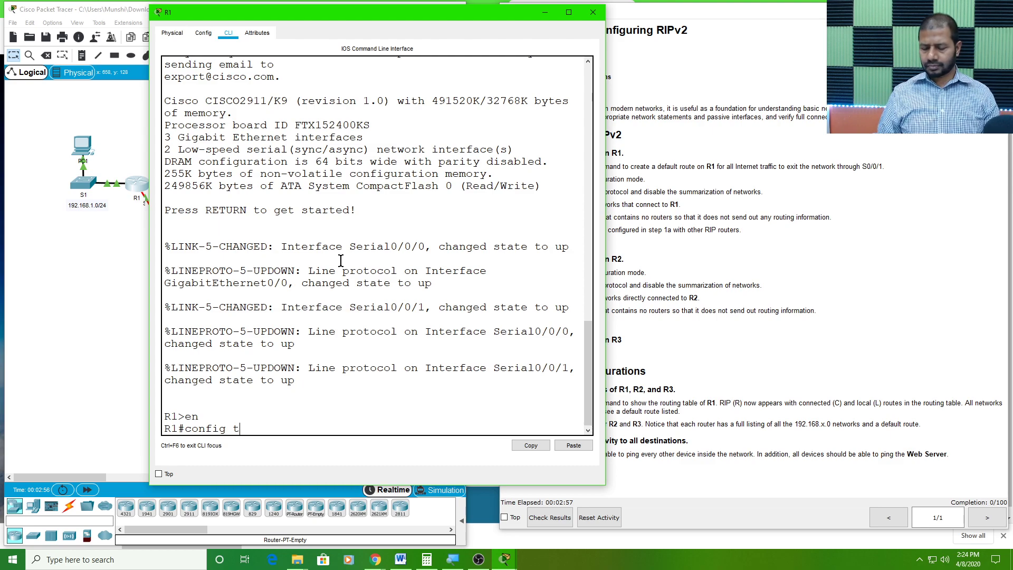
{"action": "key", "text": "Return"}
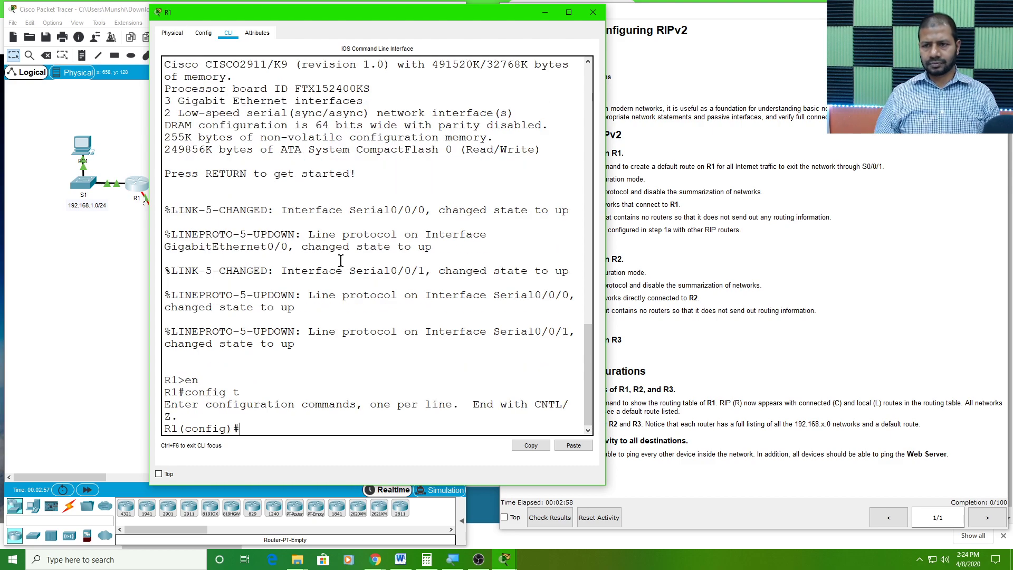
Move and widen R1's window so the instructions stay readable, and review the default route task in Step 1a
{"action": "left_click_drag", "start_coordinate": [467, 13], "coordinate": [394, 25]}
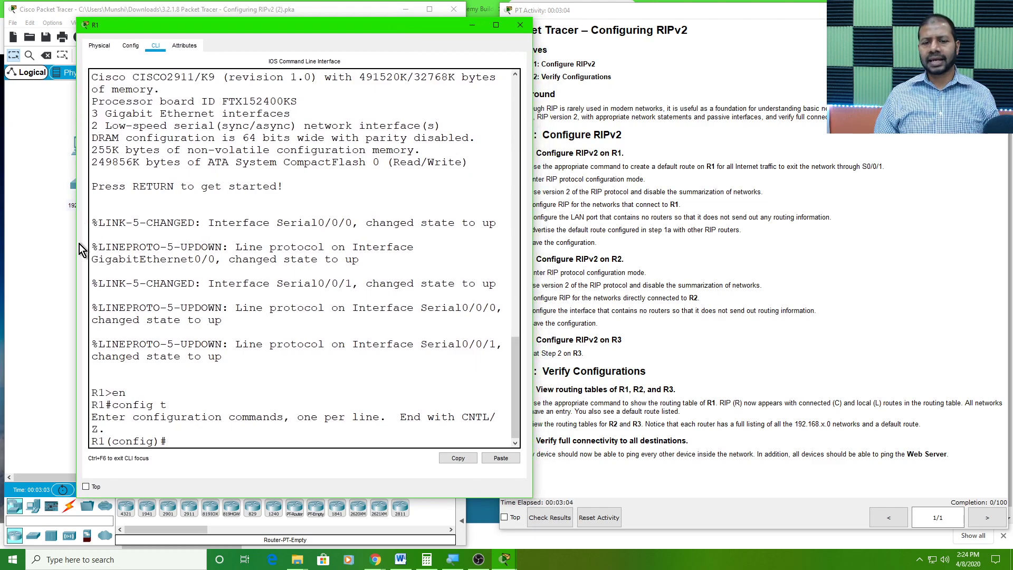
{"action": "left_click_drag", "start_coordinate": [77, 249], "coordinate": [31, 240]}
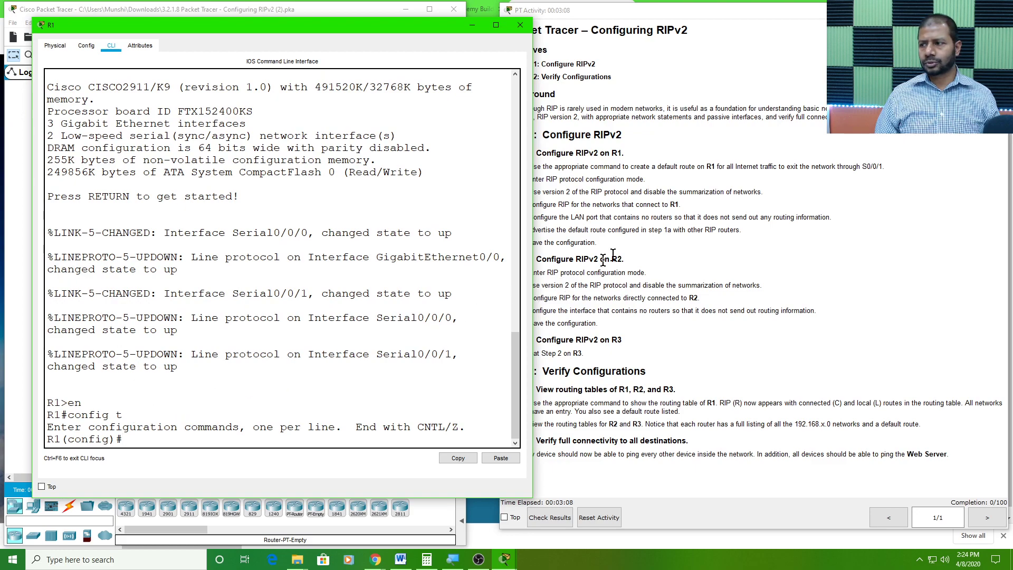
{"action": "left_click", "coordinate": [820, 158]}
{"action": "left_click_drag", "start_coordinate": [887, 172], "coordinate": [515, 166]}
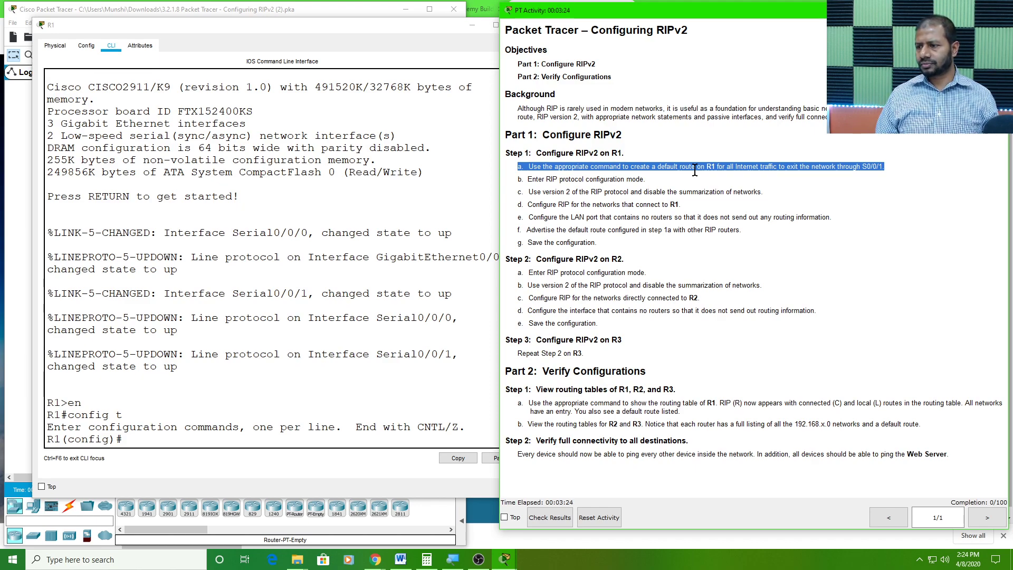
{"action": "left_click", "coordinate": [131, 439]}
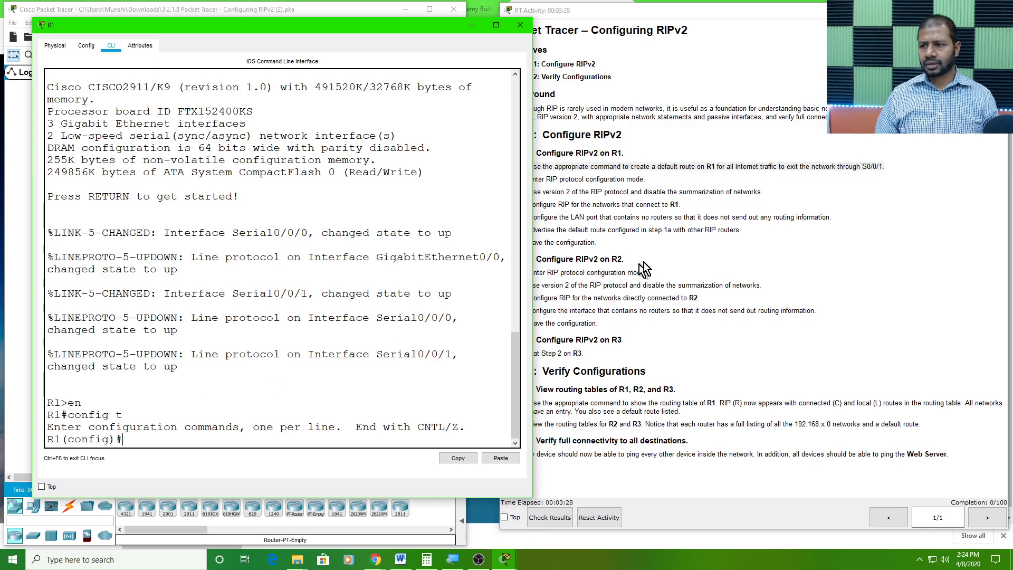
{"action": "left_click", "coordinate": [685, 225]}
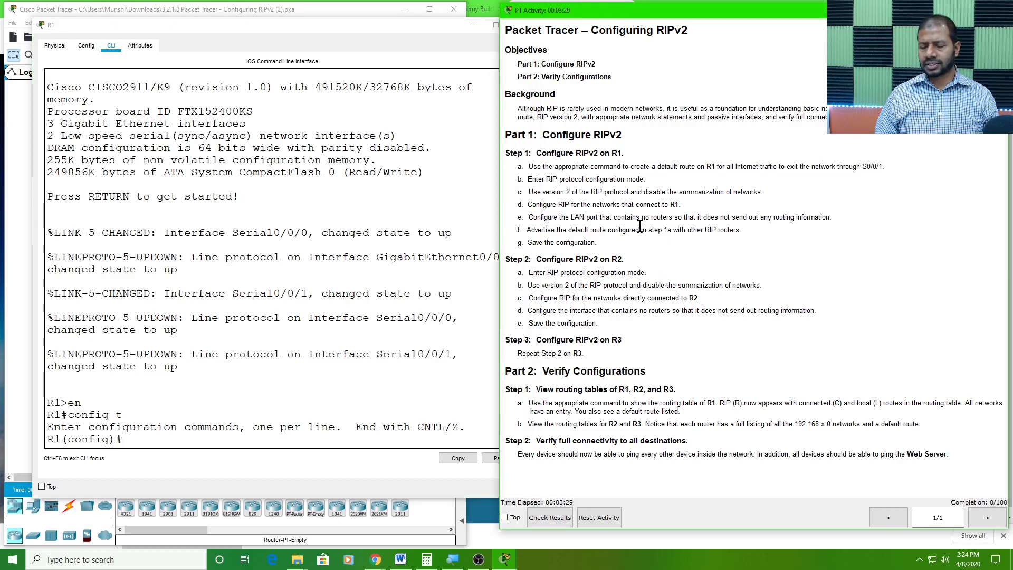
Create R1's default route out of serial interface S0/0/1 with ip route 0.0.0.0 0.0.0.0 s0/0/1
{"action": "left_click", "coordinate": [134, 439]}
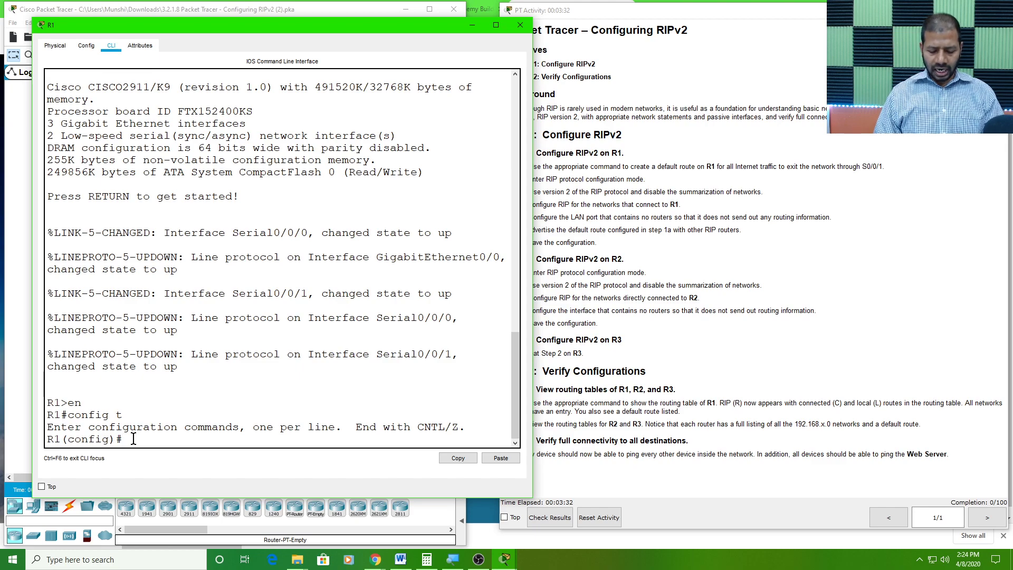
{"action": "type", "text": "ip route"}
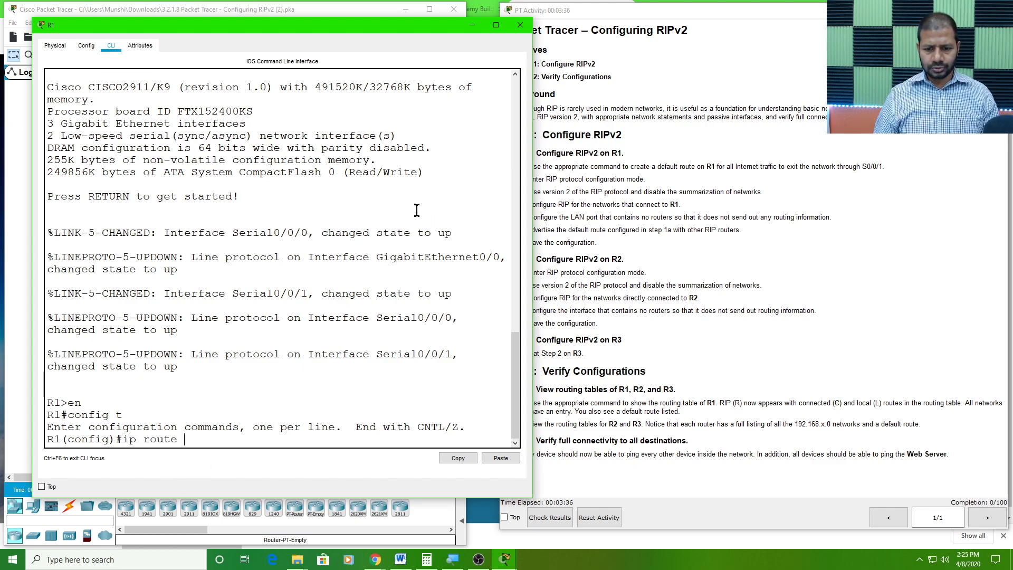
{"action": "type", "text": " 0.0.0.0"}
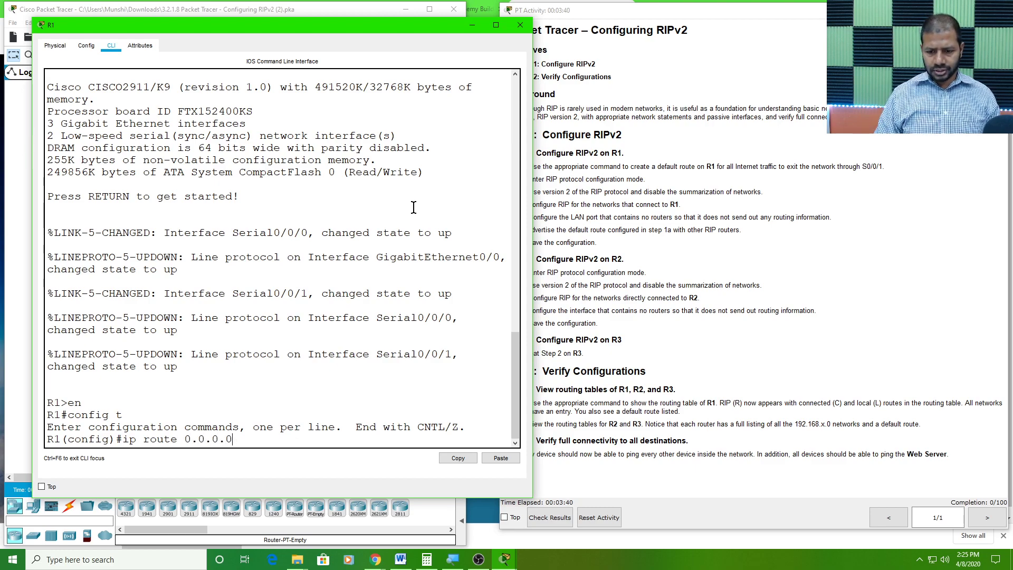
{"action": "type", "text": " 0.0.0.0"}
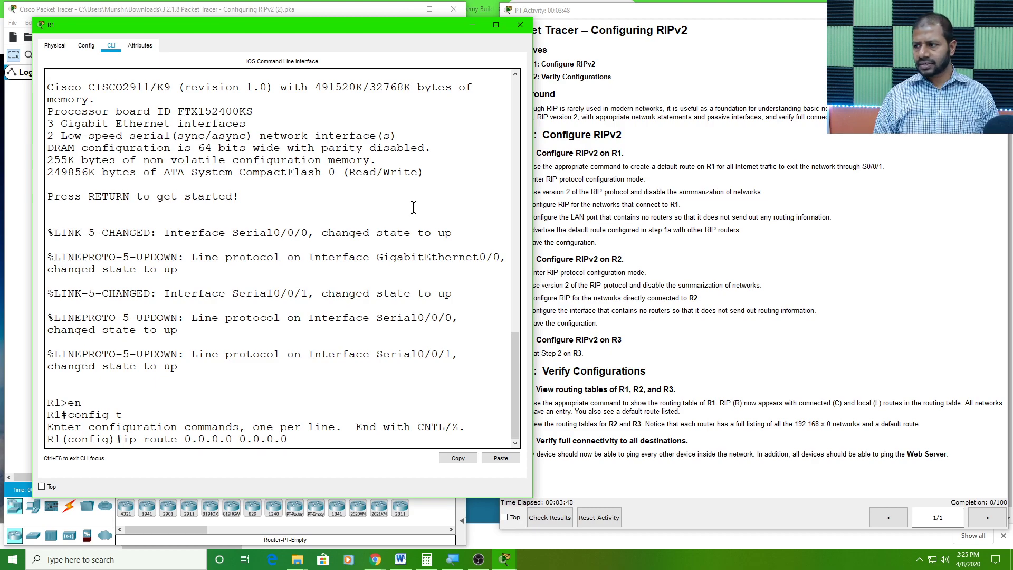
{"action": "type", "text": "s"}
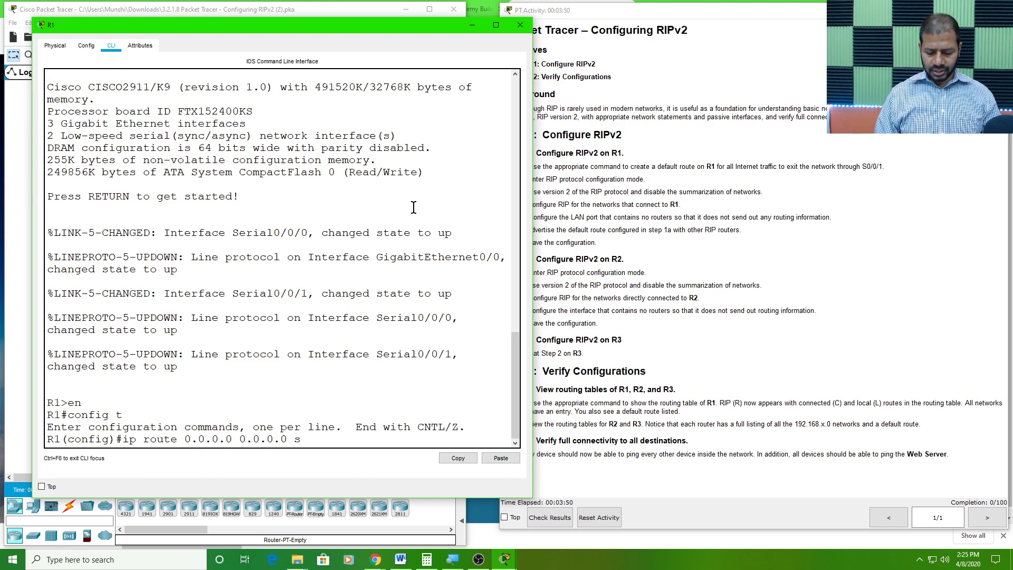
{"action": "type", "text": "0/0/1"}
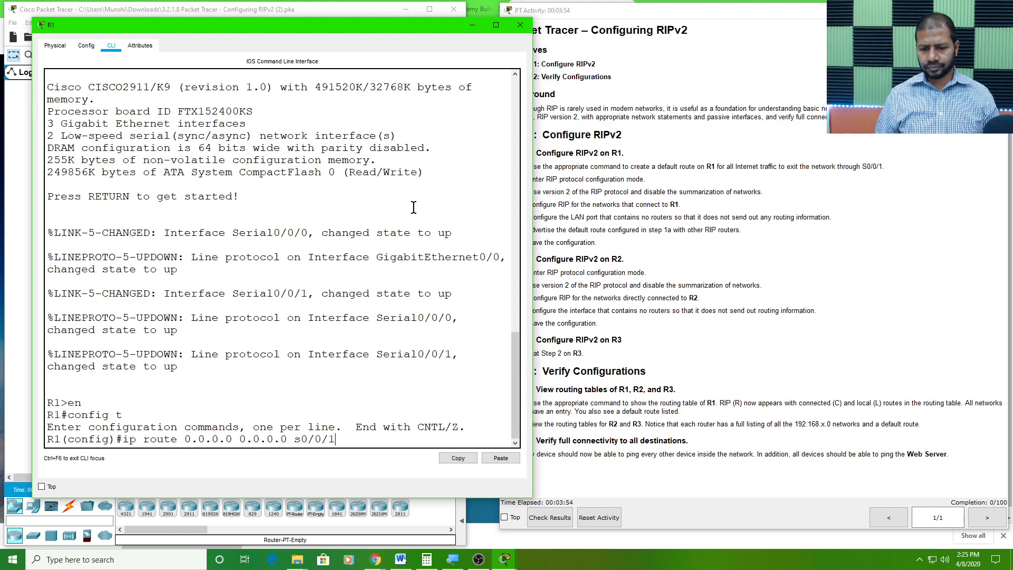
{"action": "key", "text": "Return"}
{"action": "key", "text": "Return"}
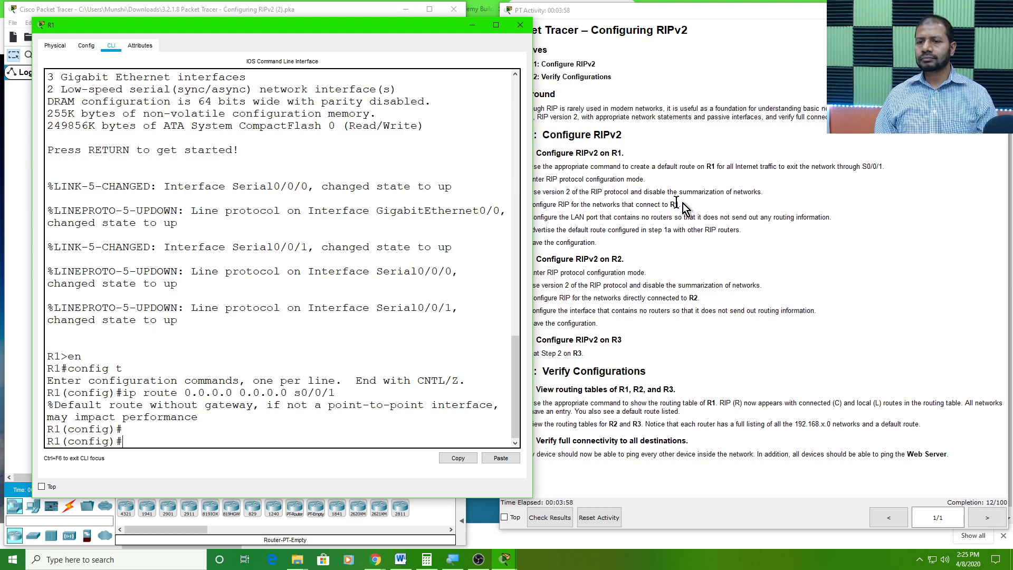
Review the RIP tasks in Steps 1b and 1c, and enter RIP configuration mode on R1 with router rip
{"action": "mouse_move", "coordinate": [372, 24]}
{"action": "left_mouse_down"}
{"action": "mouse_move", "coordinate": [347, 34]}
{"action": "mouse_move", "coordinate": [359, 18]}
{"action": "left_mouse_up"}
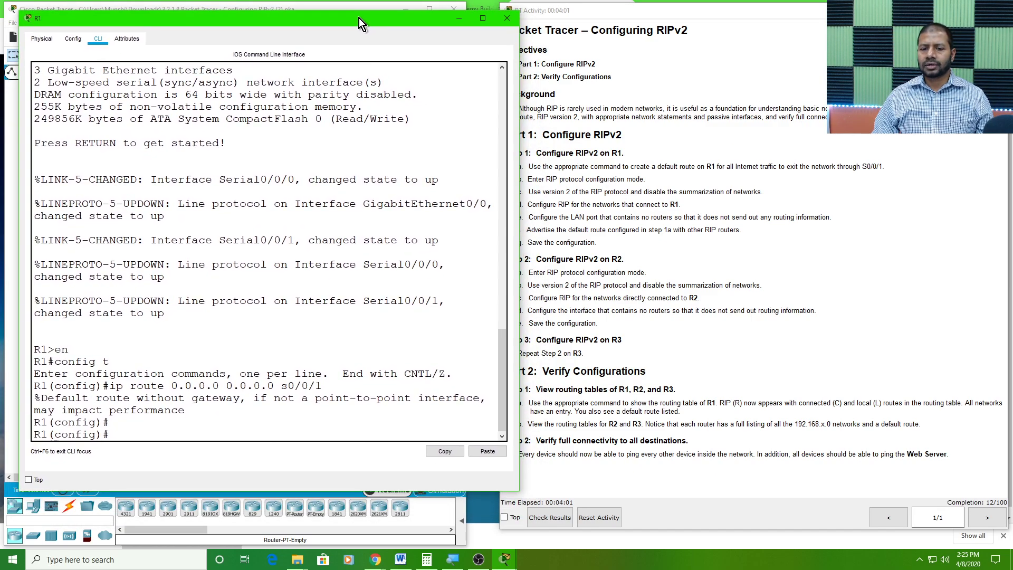
{"action": "left_click", "coordinate": [689, 253]}
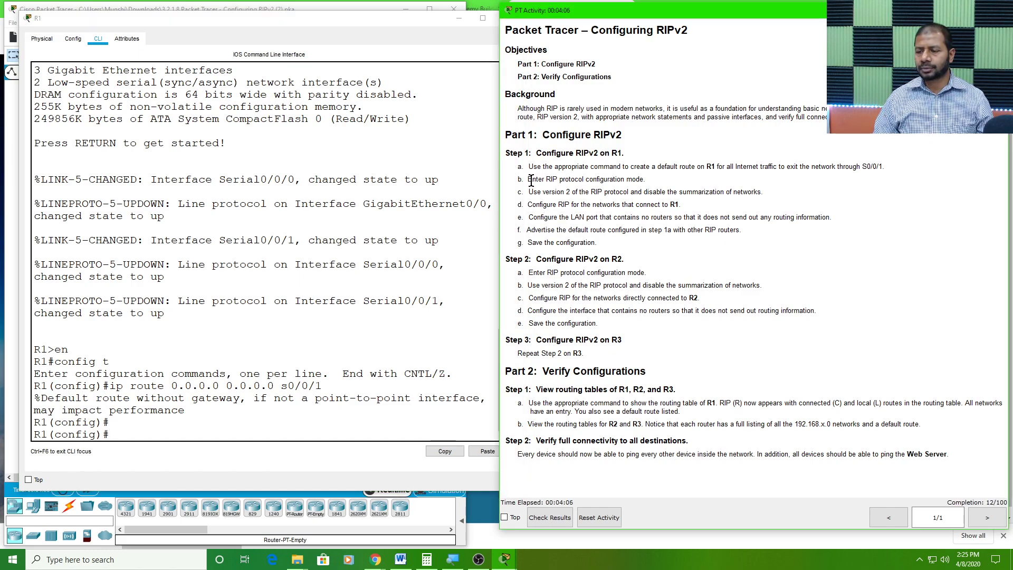
{"action": "left_click_drag", "start_coordinate": [528, 180], "coordinate": [649, 178]}
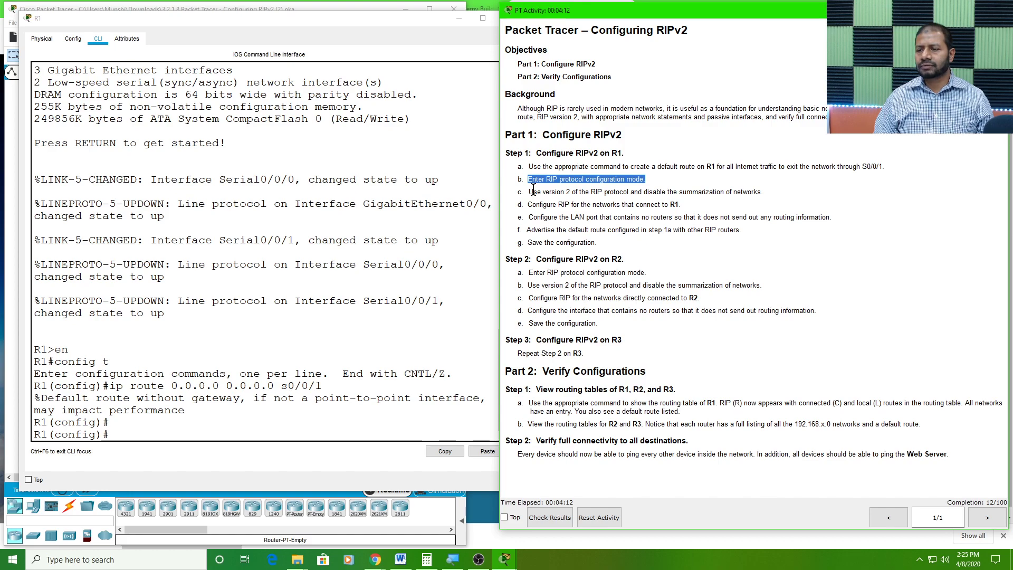
{"action": "left_click", "coordinate": [568, 197]}
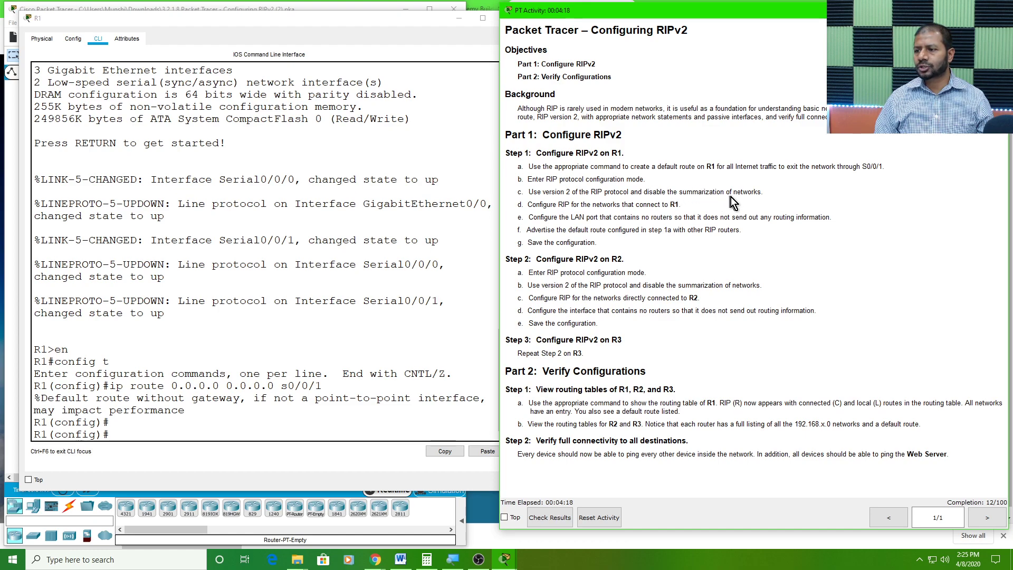
{"action": "left_click_drag", "start_coordinate": [765, 191], "coordinate": [526, 177]}
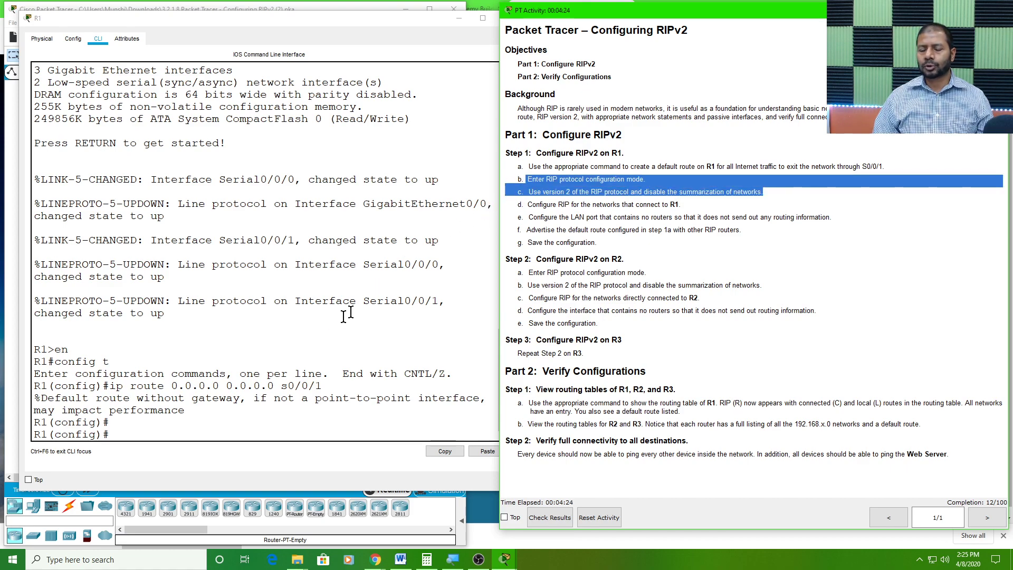
{"action": "left_click", "coordinate": [125, 434]}
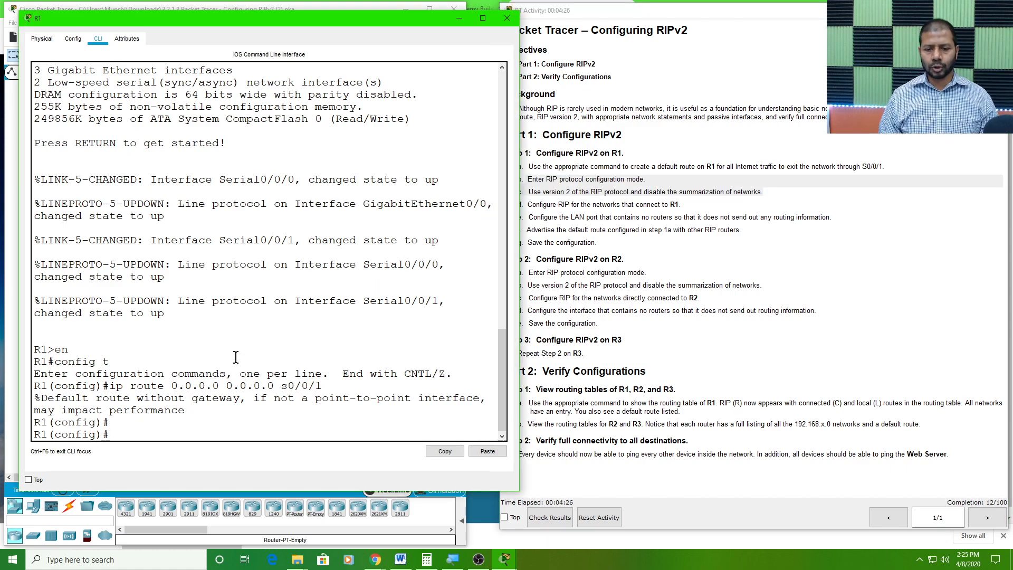
{"action": "type", "text": "router rip"}
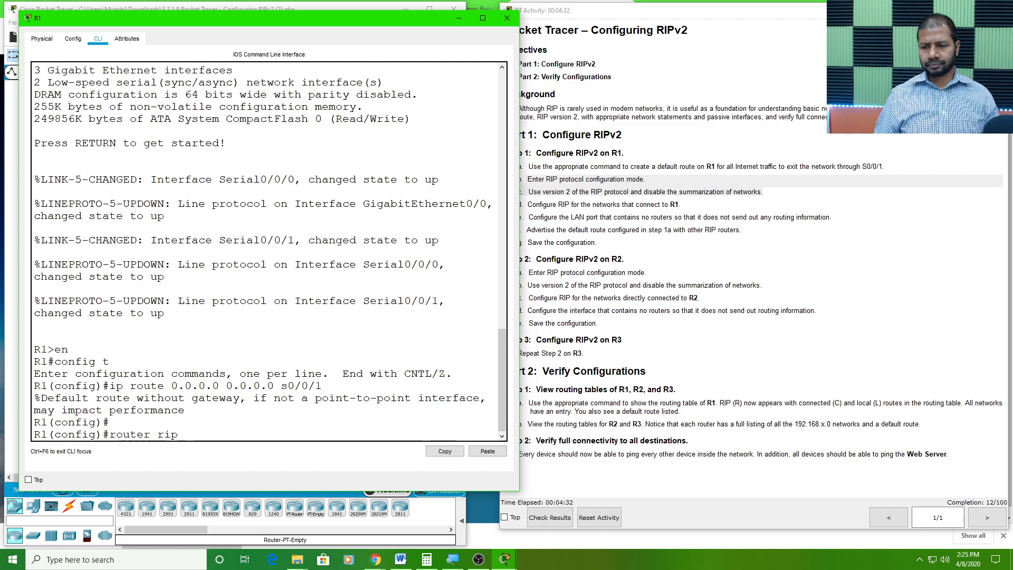
{"action": "key", "text": "Return"}
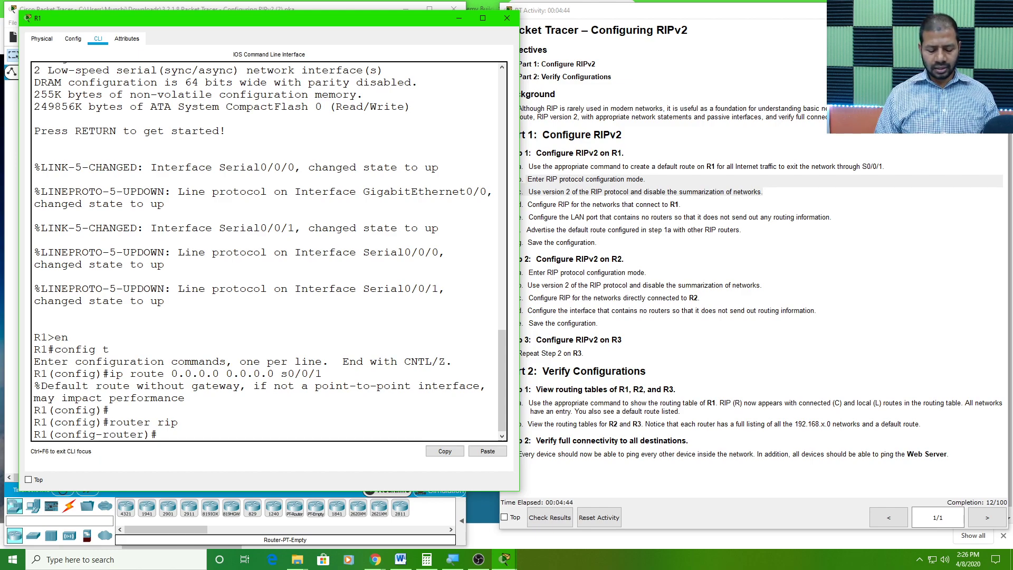
Set R1's RIP process to version 2 and disable route summarization with no auto-summary
{"action": "type", "text": "ver"}
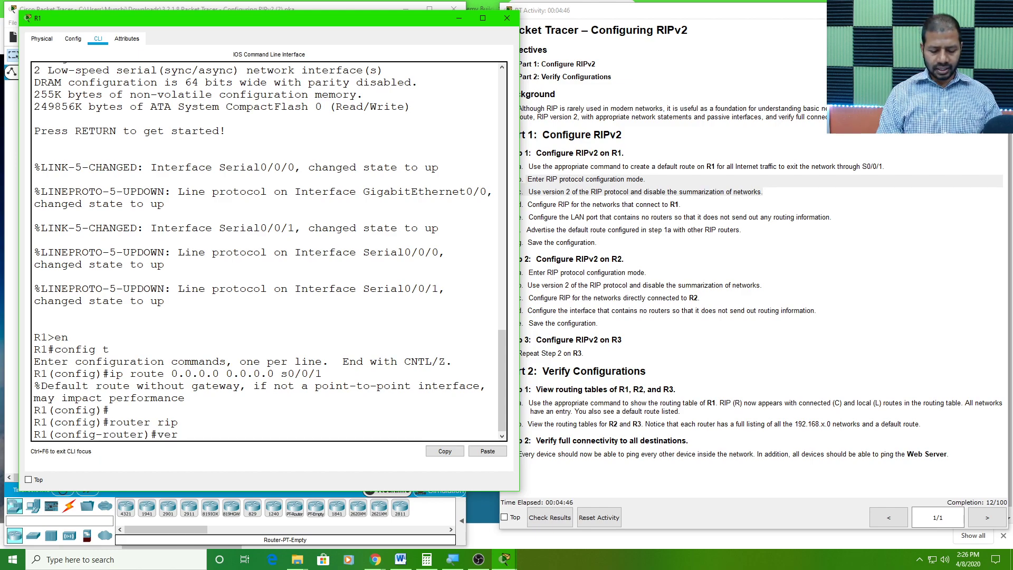
{"action": "type", "text": "sion 2"}
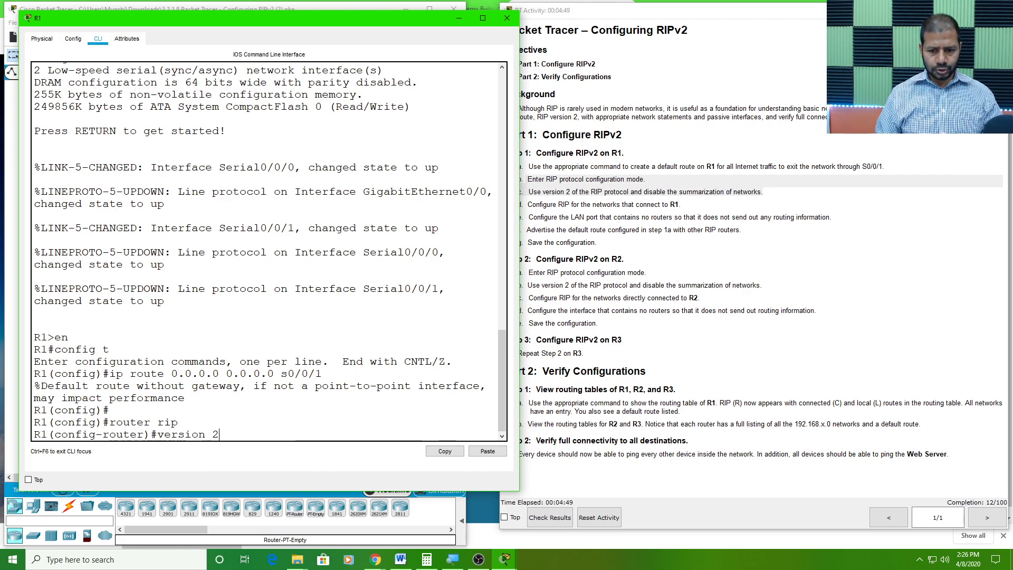
{"action": "key", "text": "Return"}
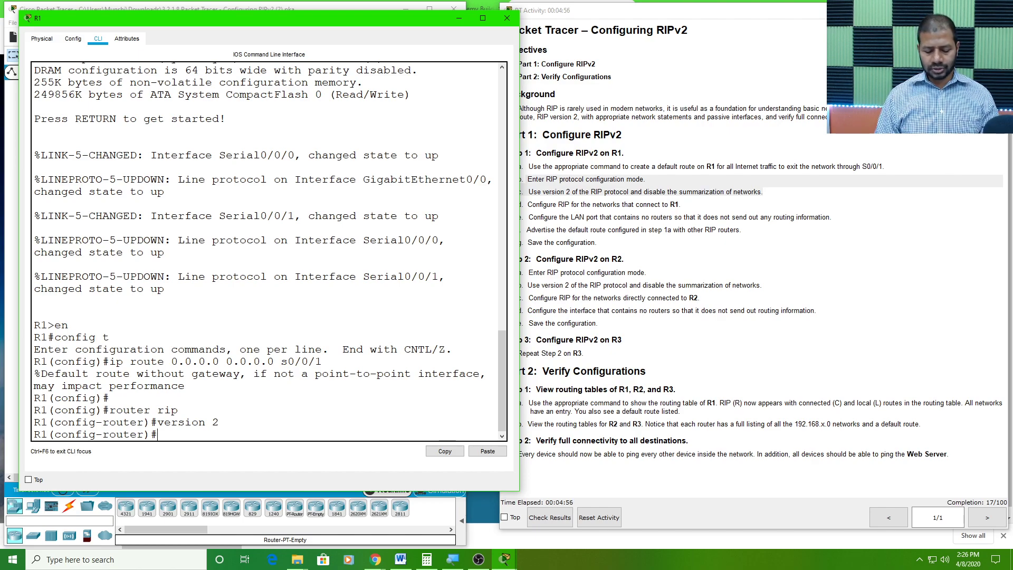
{"action": "type", "text": "no "}
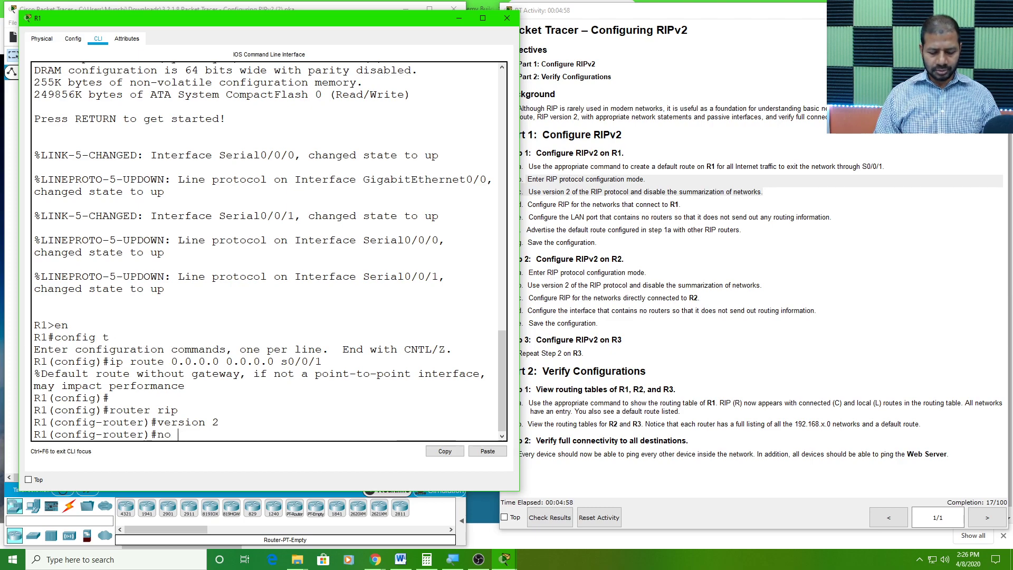
{"action": "type", "text": "aut"}
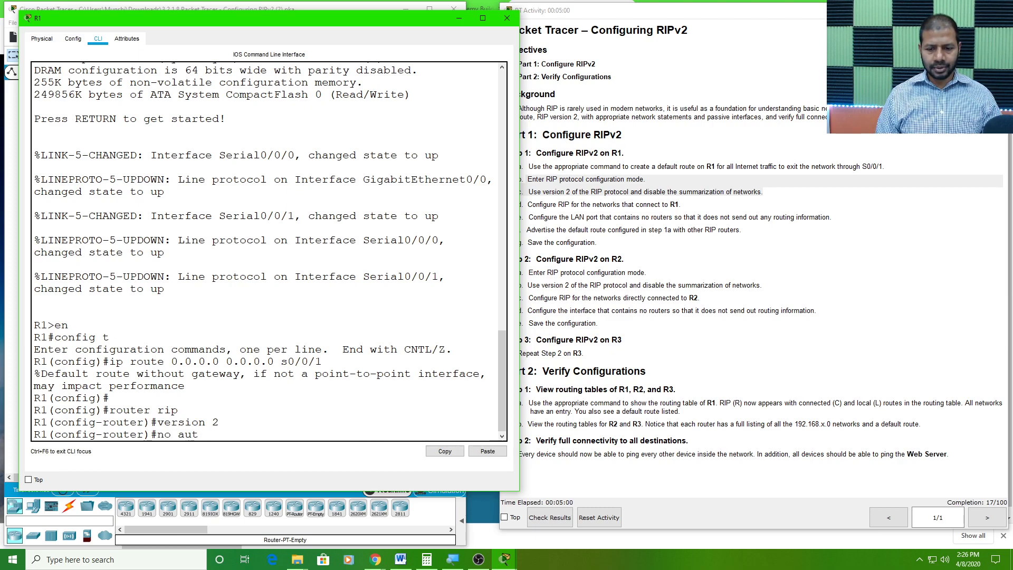
{"action": "key", "text": "Tab"}
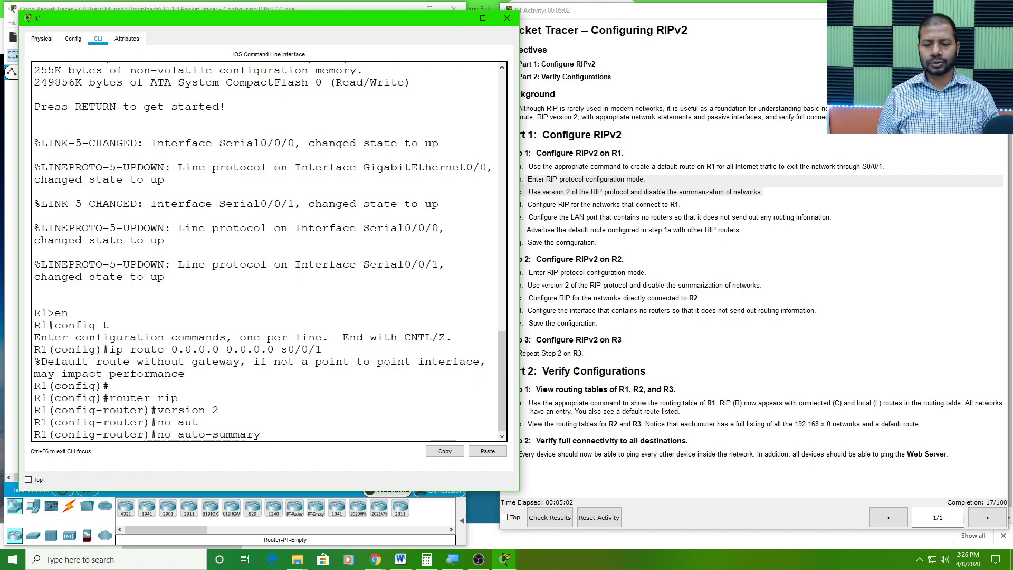
{"action": "key", "text": "Return"}
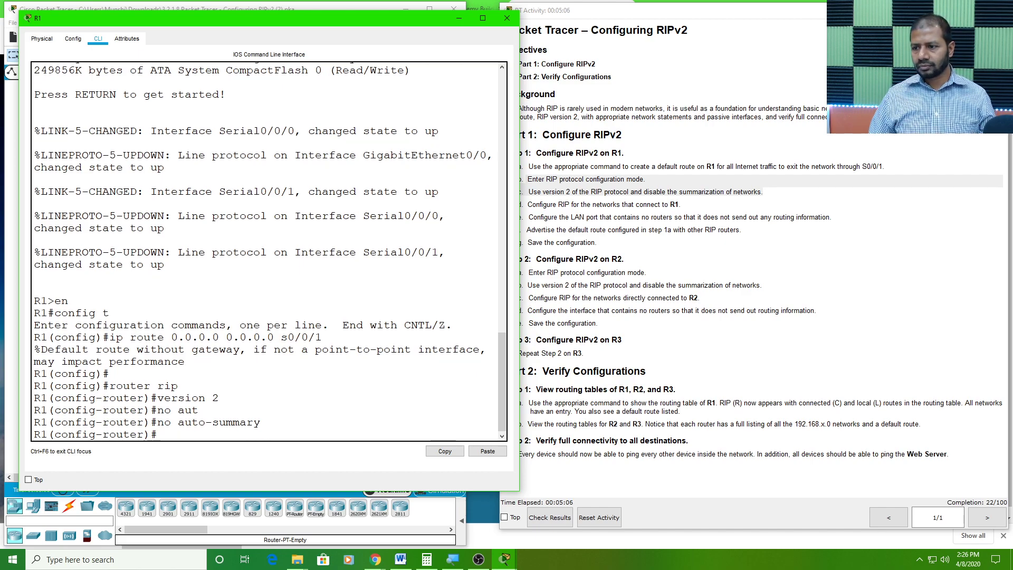
Review Step 1d in the instructions, uncover the topology and examine which networks connect to R1
{"action": "left_click", "coordinate": [611, 221]}
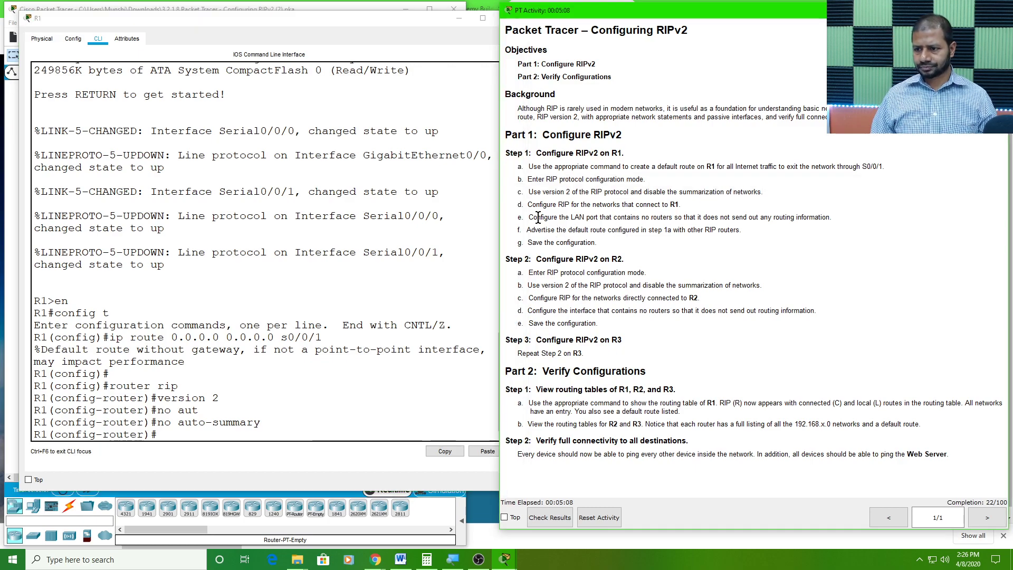
{"action": "left_click_drag", "start_coordinate": [529, 191], "coordinate": [616, 192]}
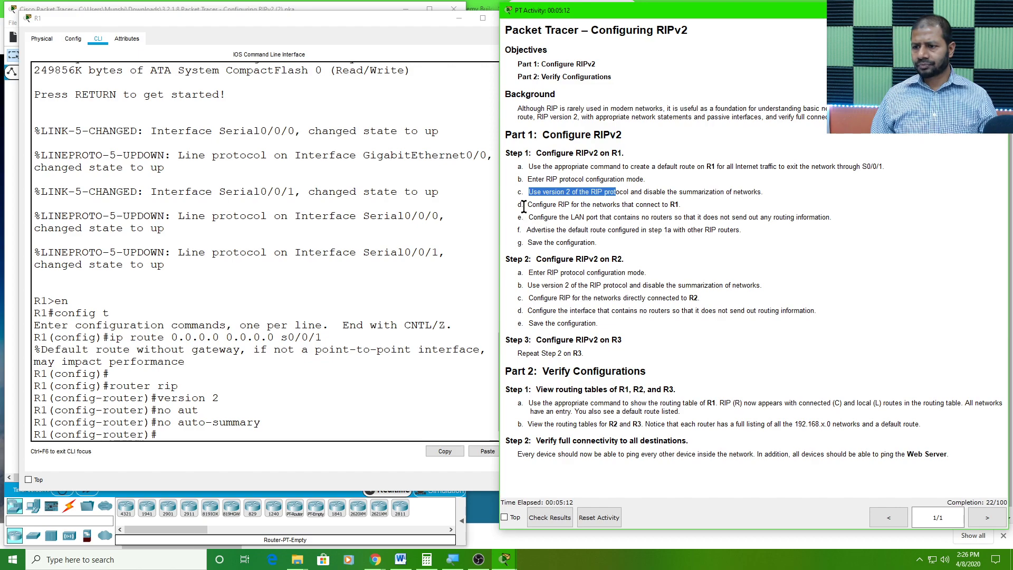
{"action": "left_click_drag", "start_coordinate": [526, 205], "coordinate": [682, 205]}
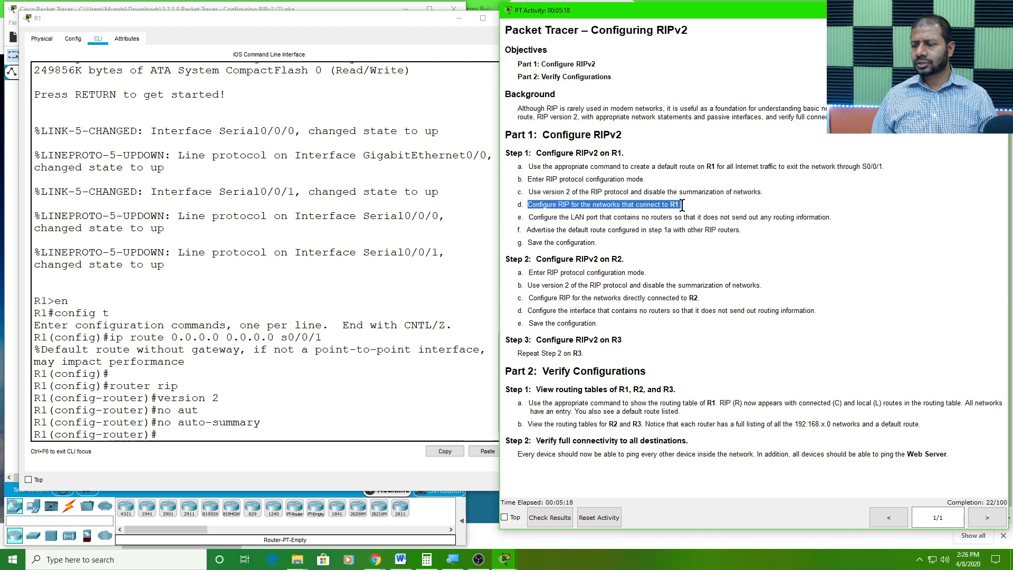
{"action": "left_click_drag", "start_coordinate": [325, 21], "coordinate": [698, 11]}
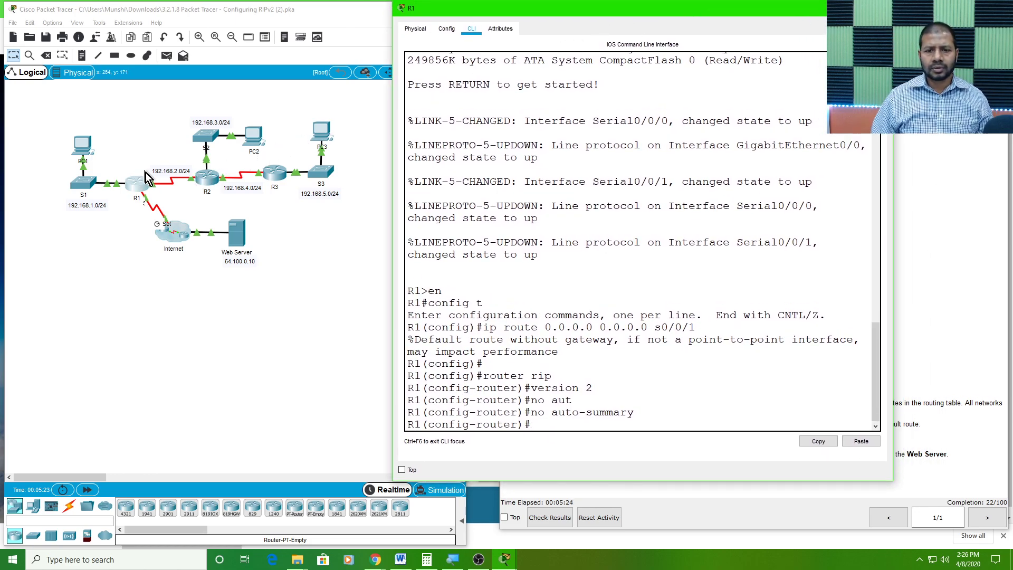
{"action": "left_click", "coordinate": [130, 173]}
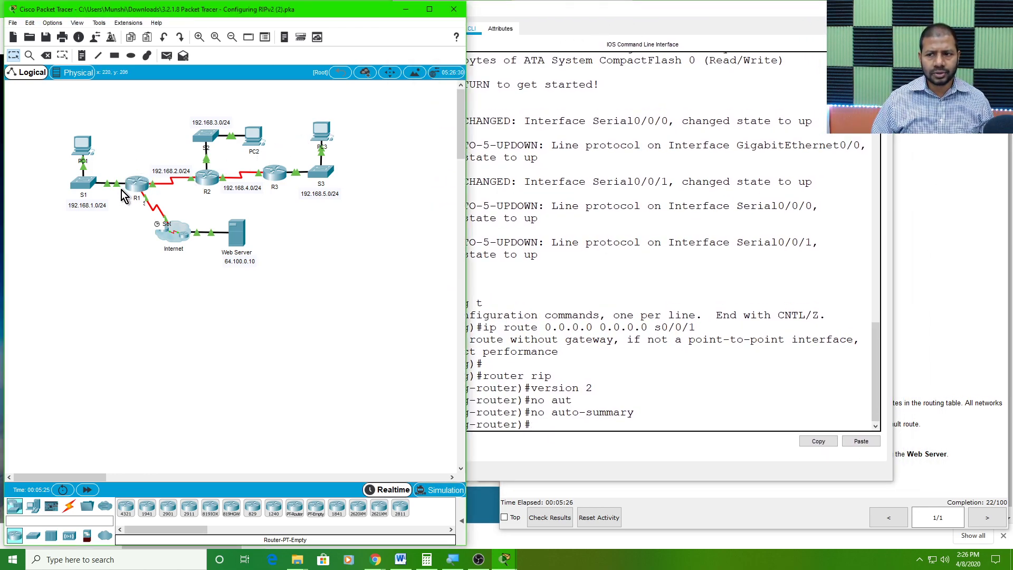
{"action": "left_click_drag", "start_coordinate": [496, 255], "coordinate": [490, 242]}
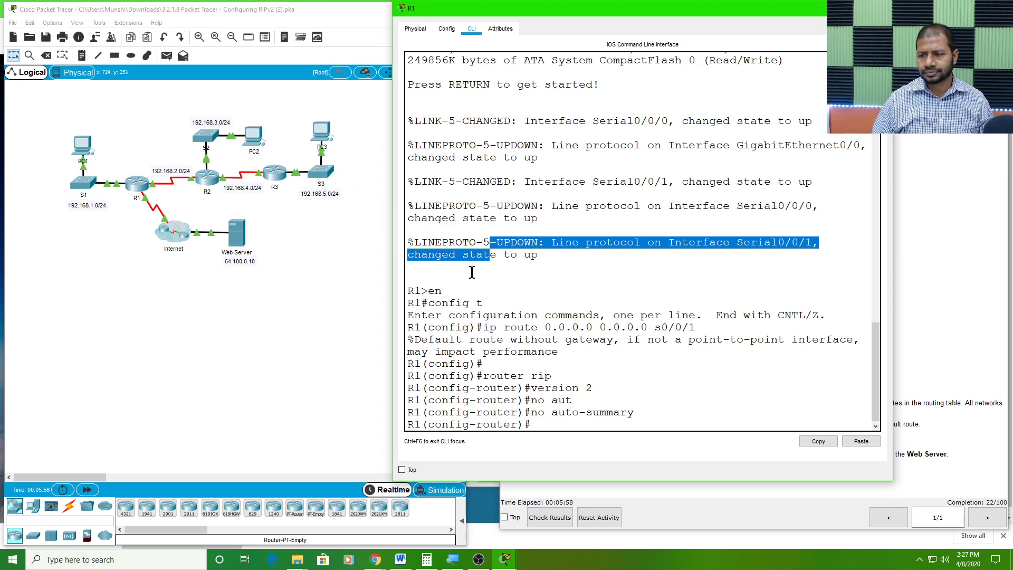
{"action": "left_click", "coordinate": [548, 419]}
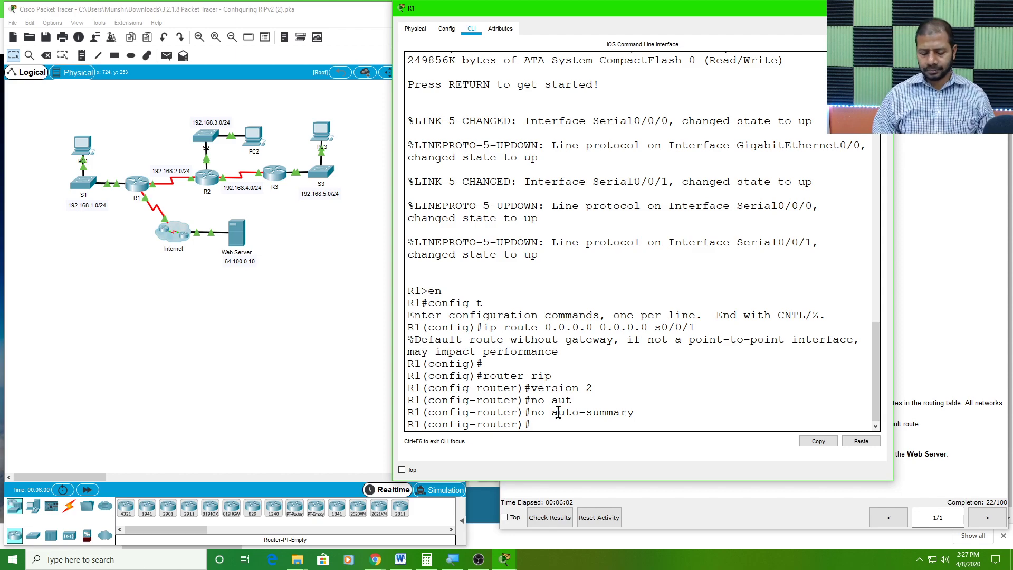
Add R1's connected networks 192.168.1.0 and 192.168.2.0 to RIP with network commands
{"action": "type", "text": "network"}
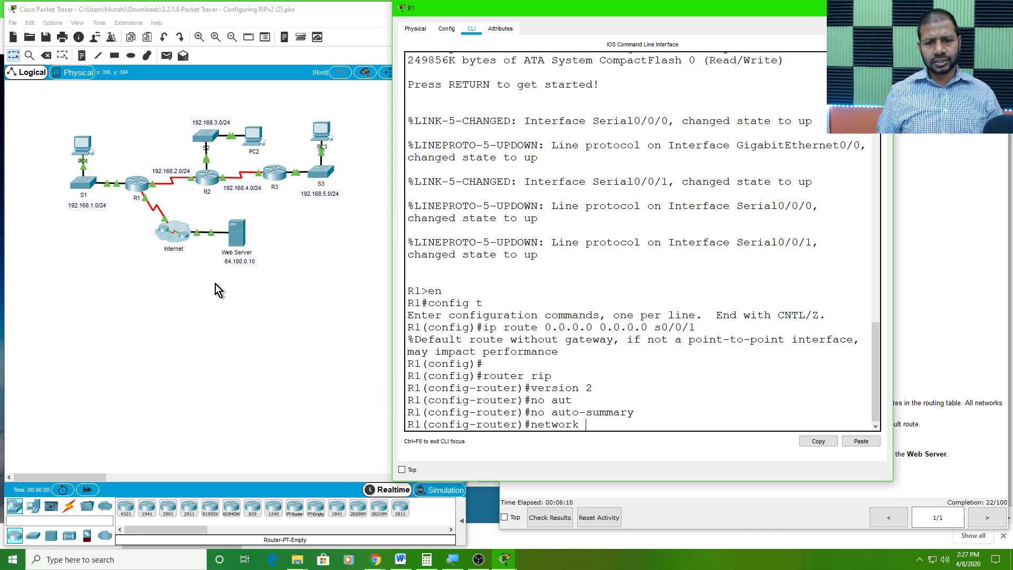
{"action": "type", "text": "192.168.1.0"}
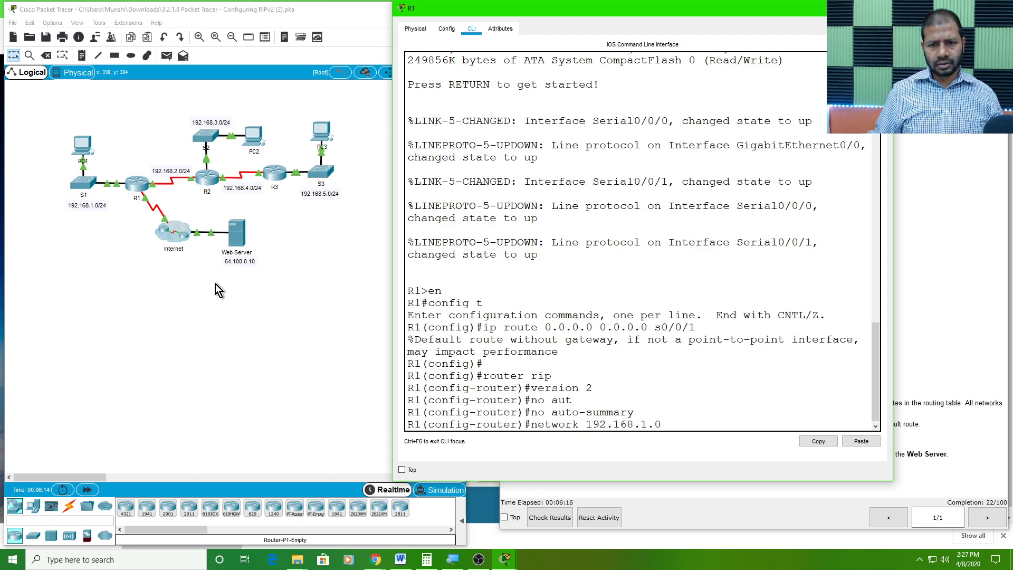
{"action": "key", "text": "Return"}
{"action": "key", "text": "Up"}
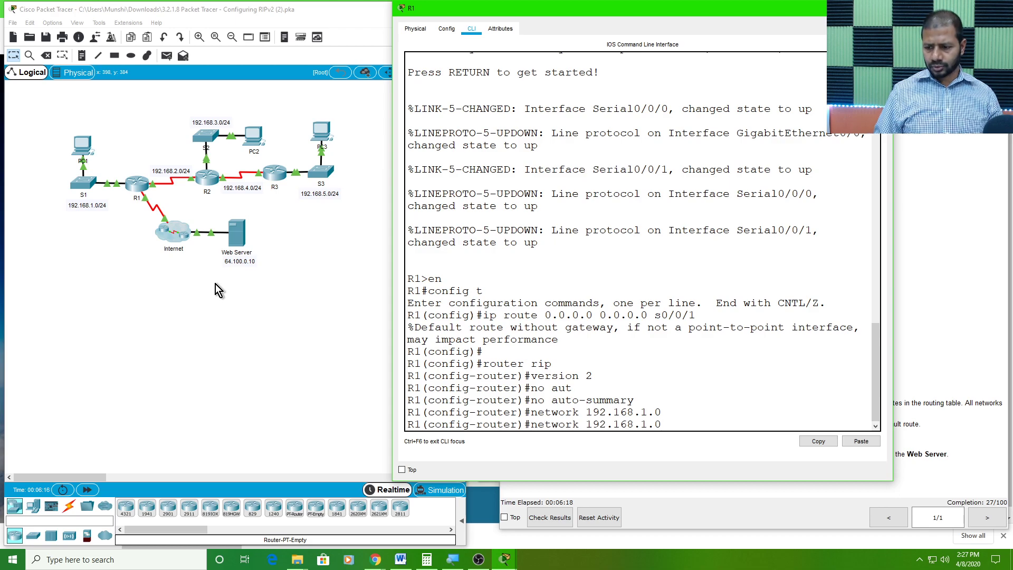
{"action": "key", "text": "BackSpace"}
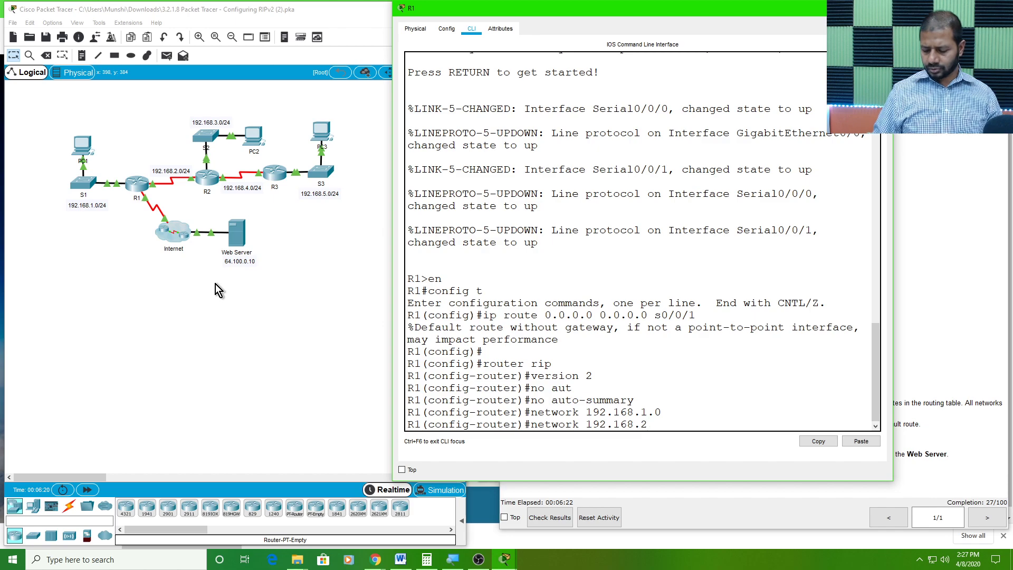
{"action": "key", "text": "Return"}
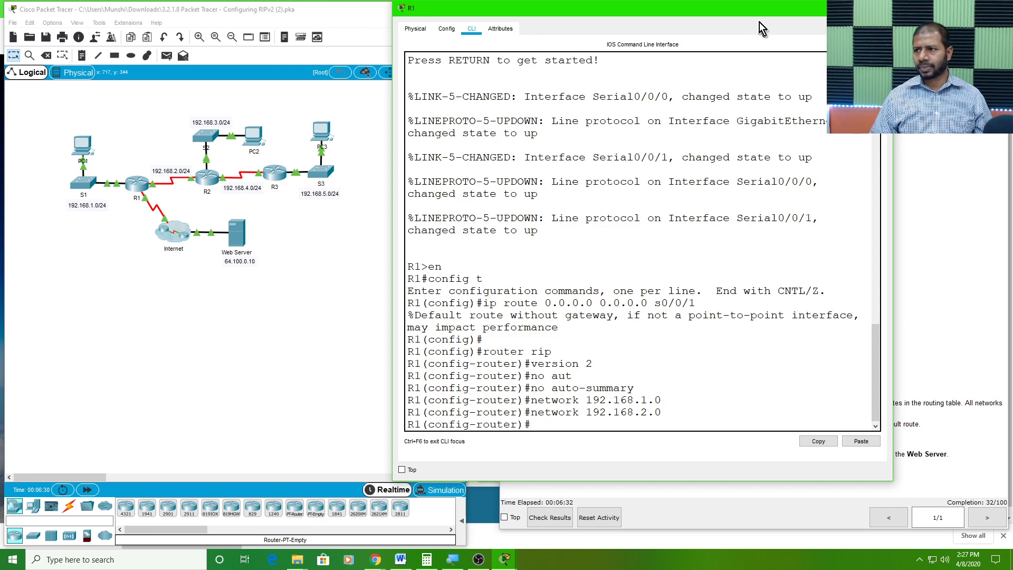
Review the LAN port task in Step 1e and set the preferences to always show port labels in the logical workspace
{"action": "left_click_drag", "start_coordinate": [763, 8], "coordinate": [367, 13]}
{"action": "left_click", "coordinate": [544, 216]}
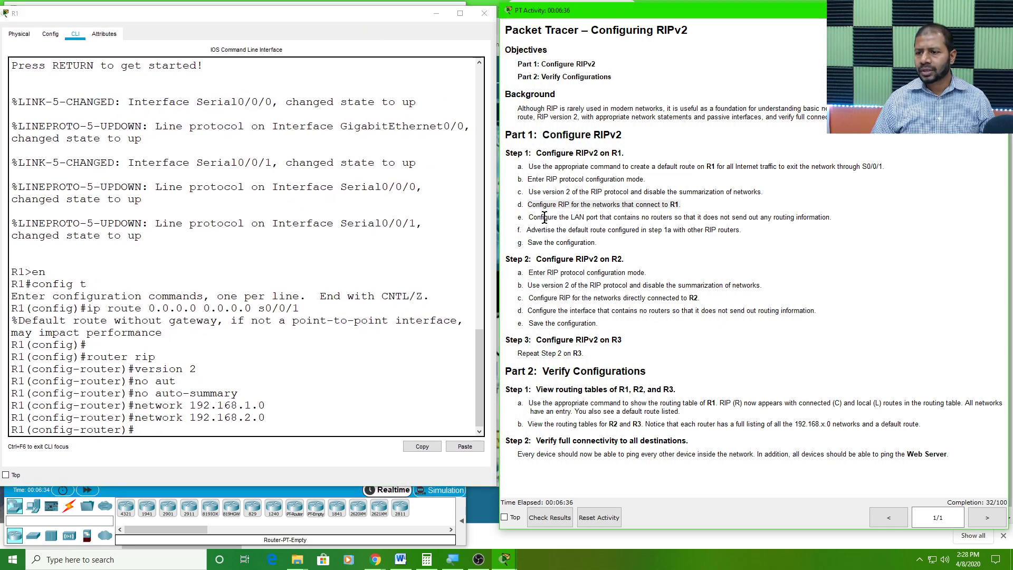
{"action": "left_click_drag", "start_coordinate": [528, 217], "coordinate": [833, 220]}
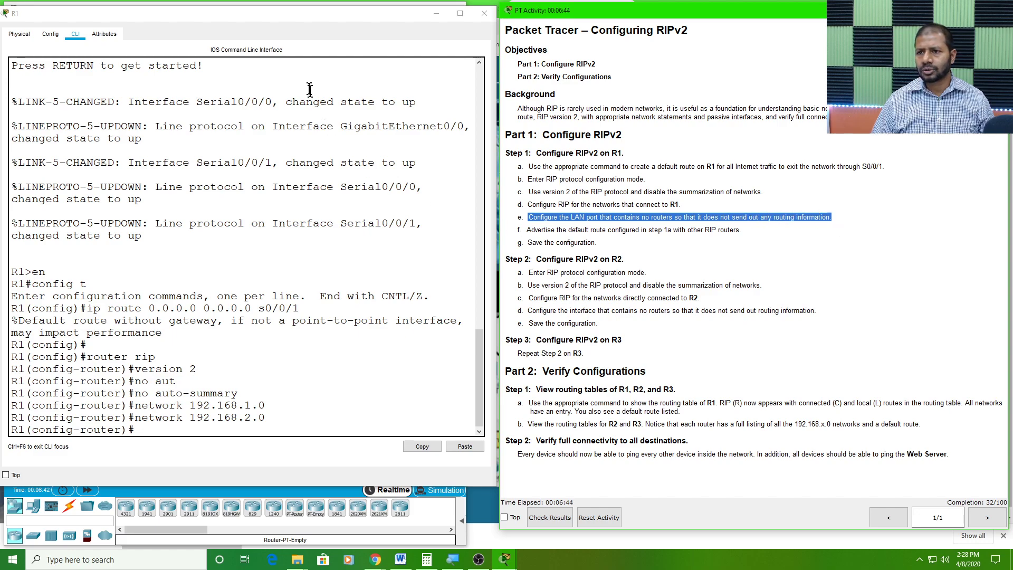
{"action": "left_click_drag", "start_coordinate": [309, 17], "coordinate": [664, 42]}
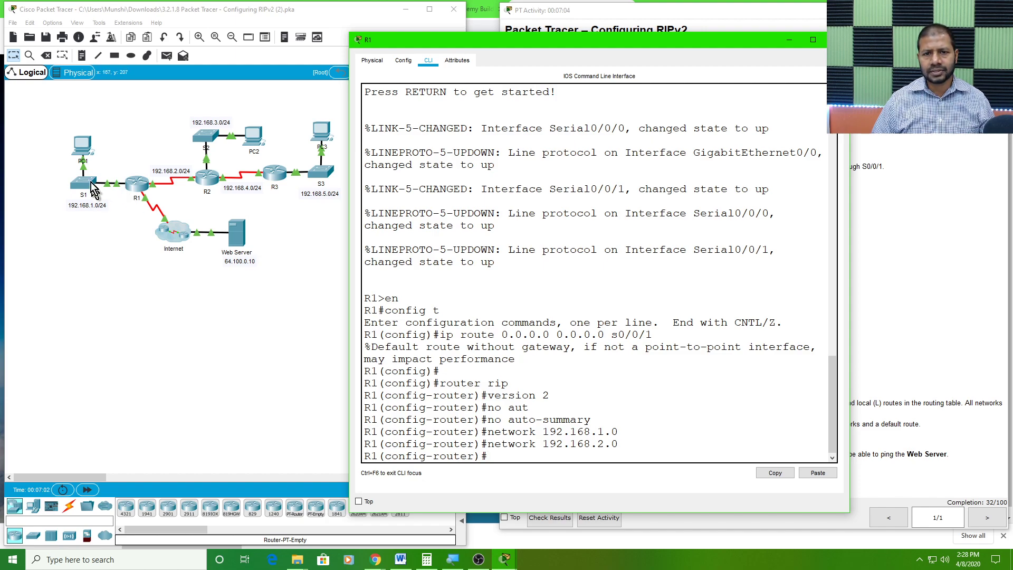
{"action": "left_click", "coordinate": [105, 159]}
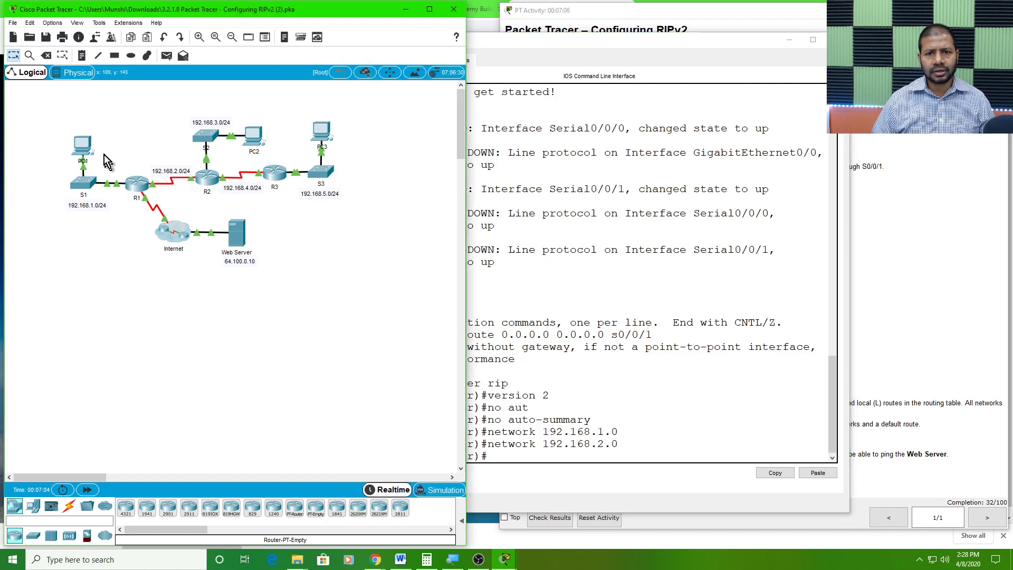
{"action": "left_click", "coordinate": [52, 23]}
{"action": "left_click", "coordinate": [81, 37]}
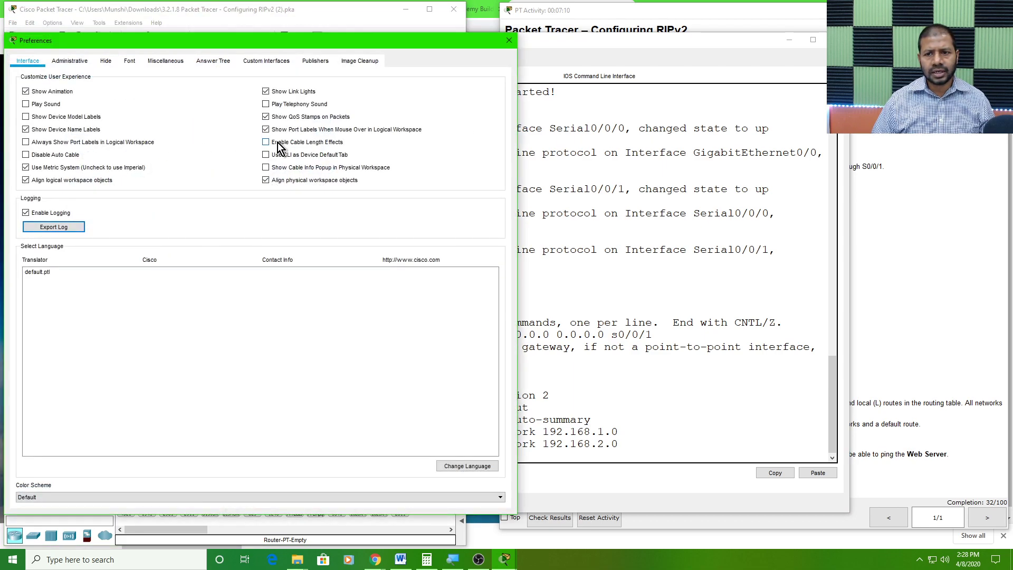
{"action": "left_click", "coordinate": [27, 142]}
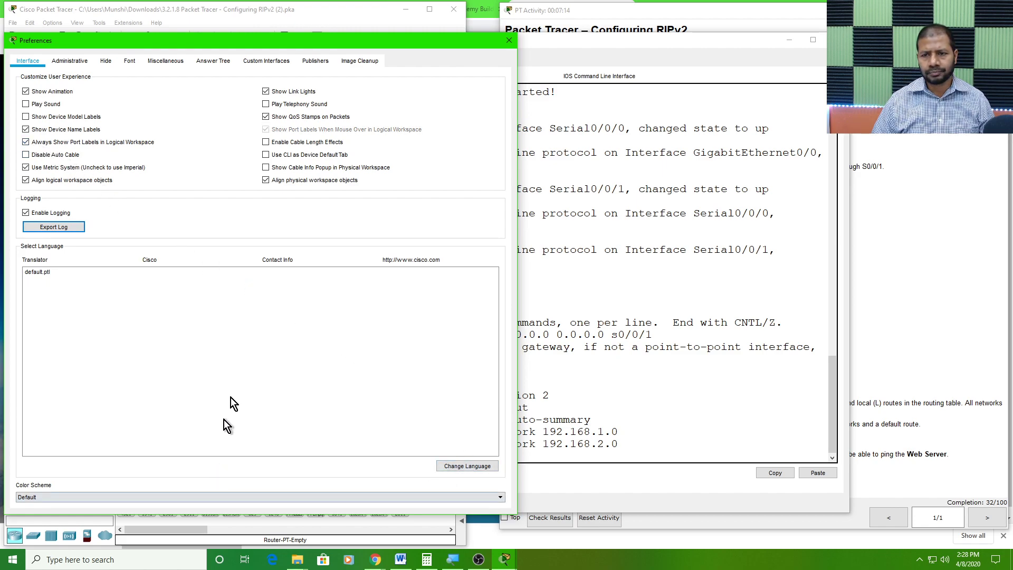
{"action": "left_click", "coordinate": [509, 41]}
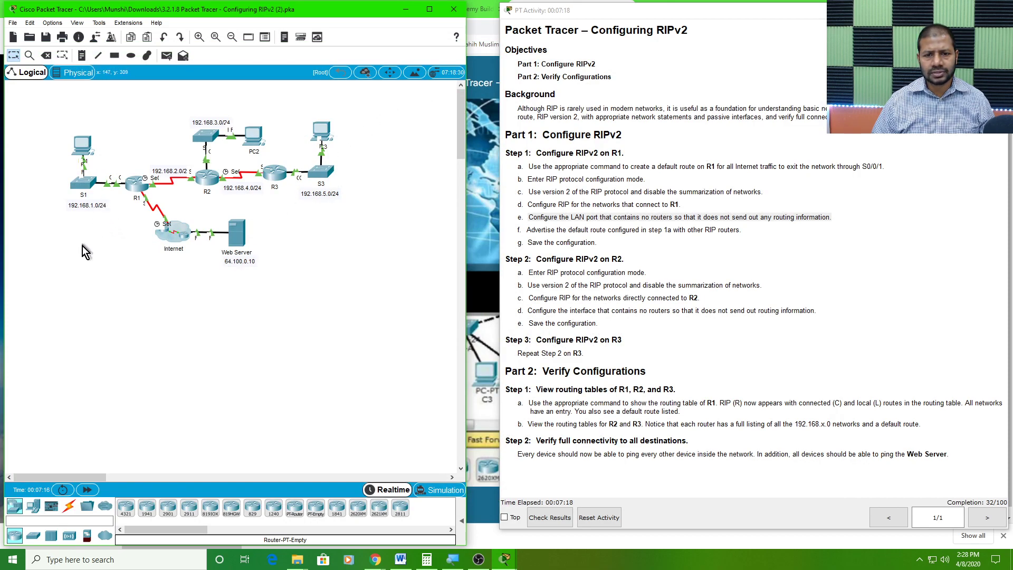
{"action": "left_click", "coordinate": [82, 56]}
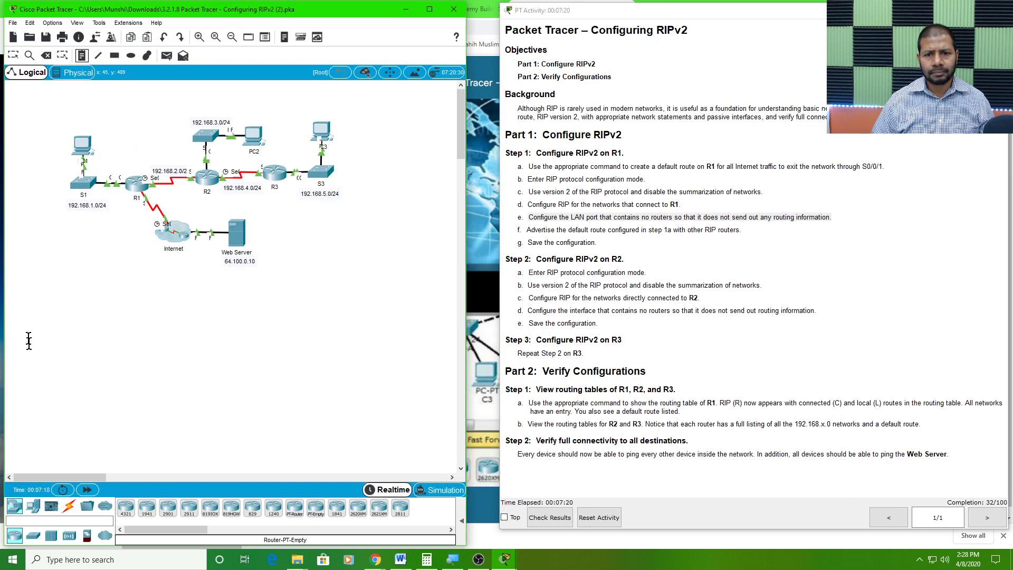
{"action": "left_click", "coordinate": [32, 377]}
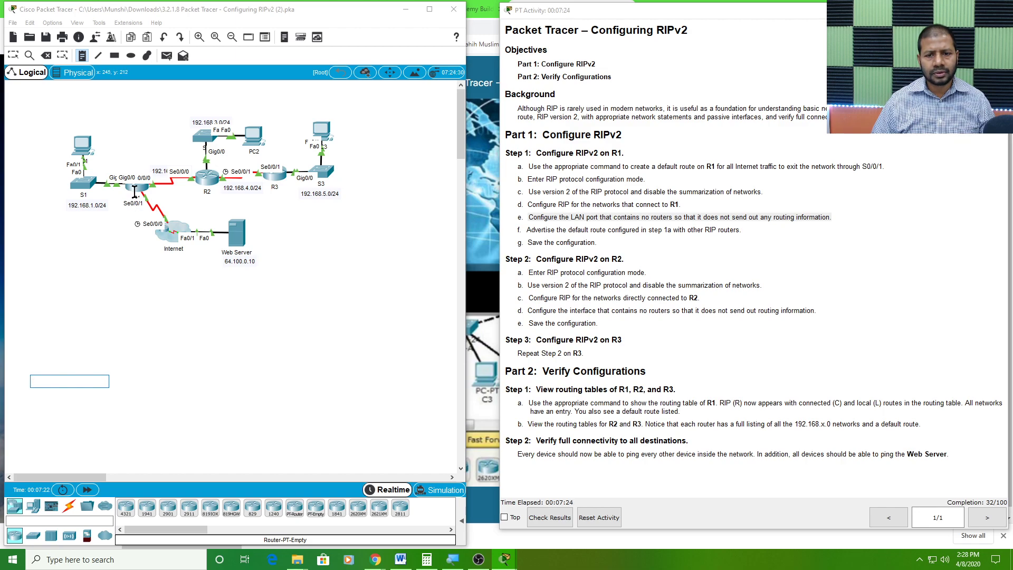
{"action": "left_click", "coordinate": [131, 346]}
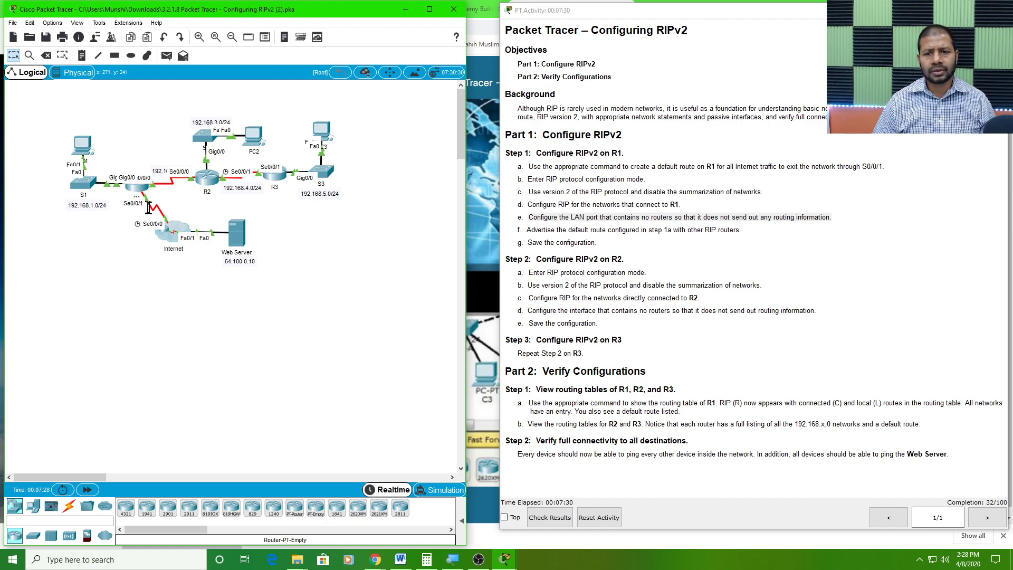
Reopen R1's command line from the topology and enlarge its window in width and height
{"action": "left_click", "coordinate": [649, 285]}
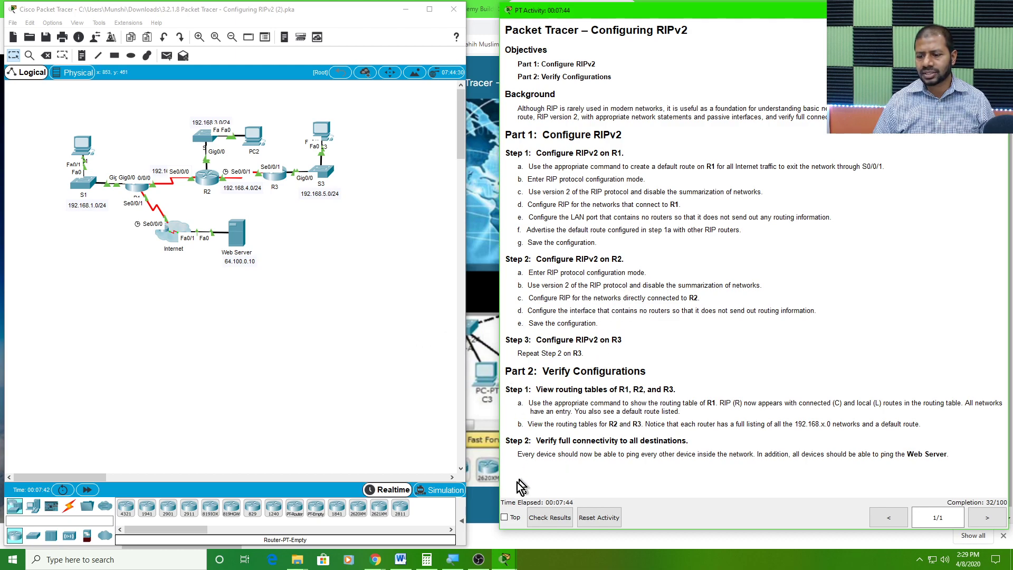
{"action": "left_click", "coordinate": [138, 189]}
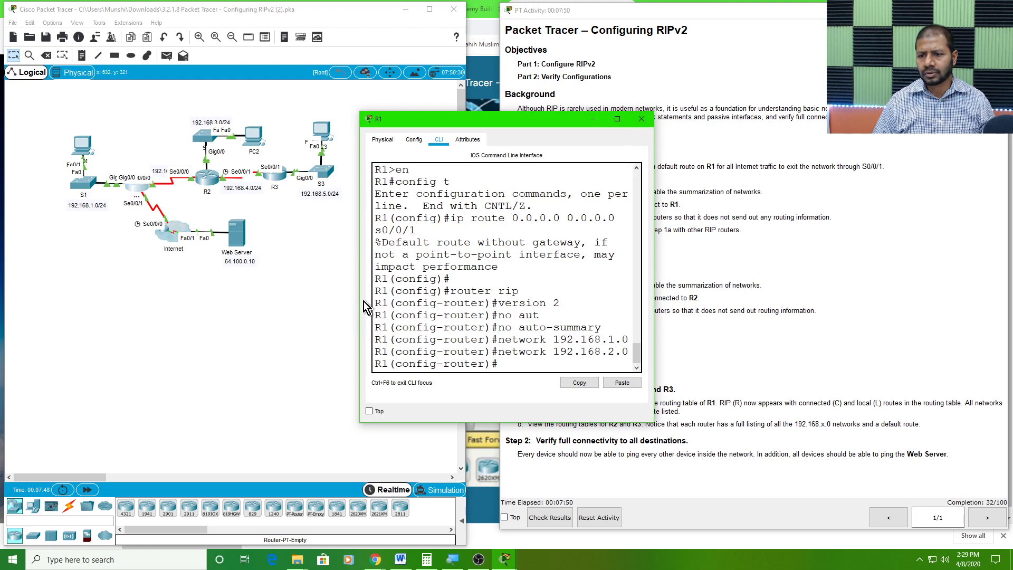
{"action": "left_click_drag", "start_coordinate": [358, 292], "coordinate": [93, 292]}
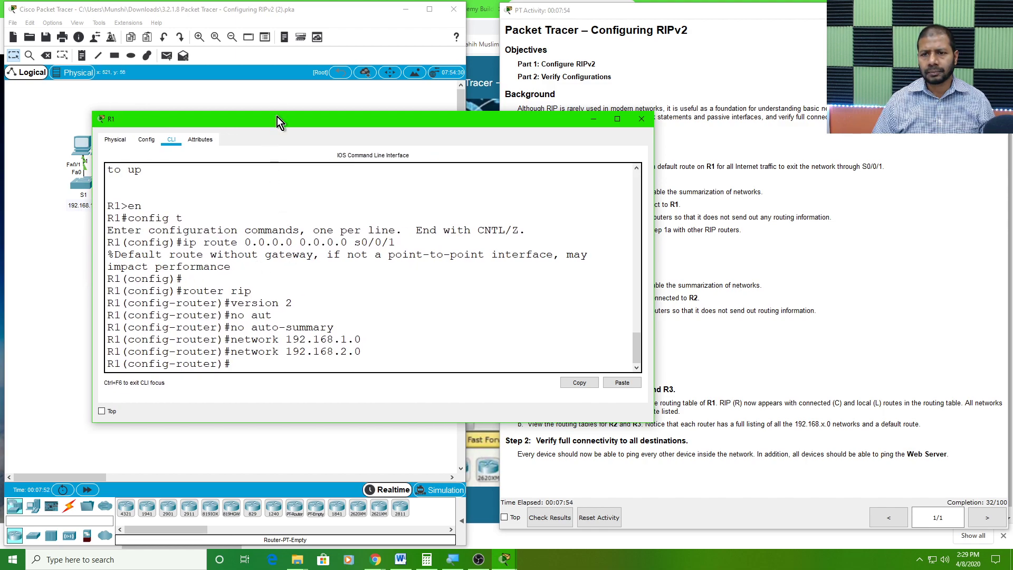
{"action": "left_click_drag", "start_coordinate": [279, 114], "coordinate": [278, 27]}
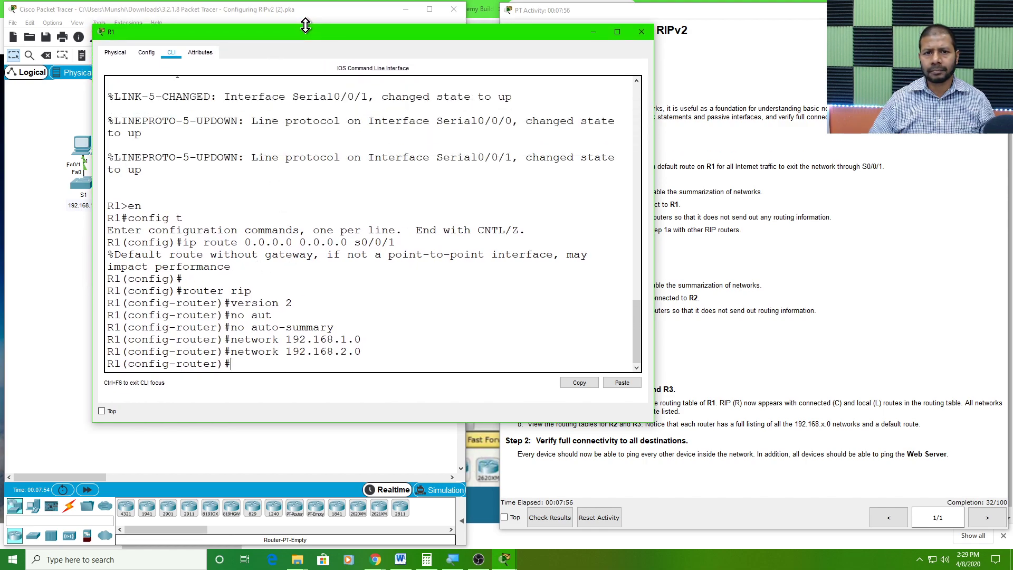
Check R1's LAN port on the topology and stop RIP updates on it with passive-interface g0/0
{"action": "left_click", "coordinate": [51, 108]}
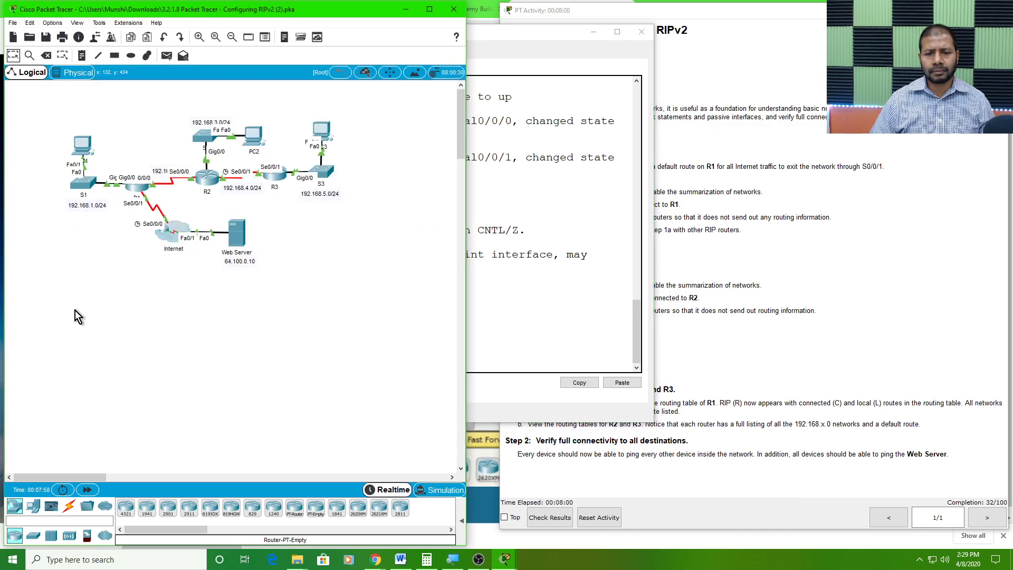
{"action": "left_click", "coordinate": [492, 313]}
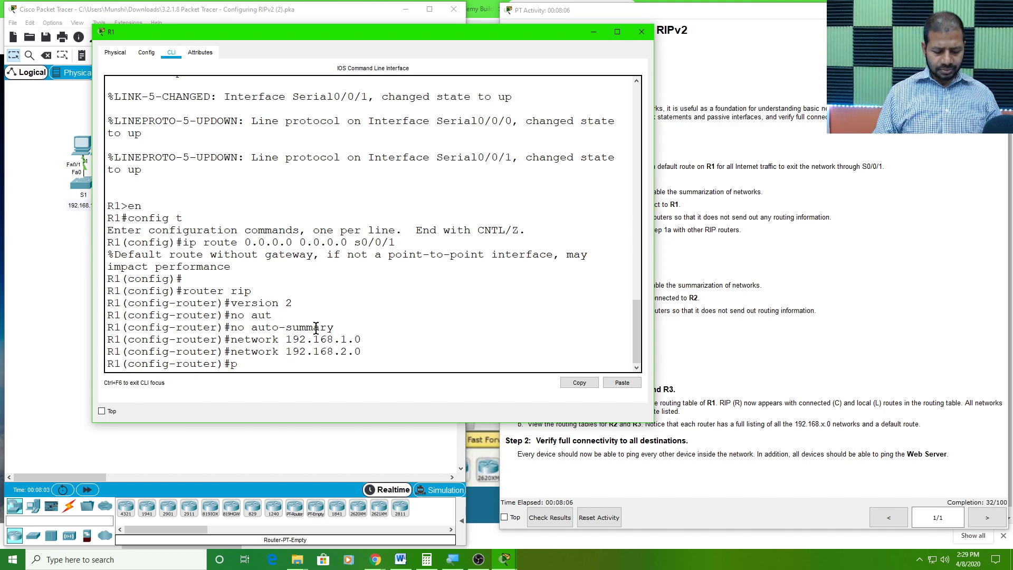
{"action": "type", "text": "pas"}
{"action": "key", "text": "Tab"}
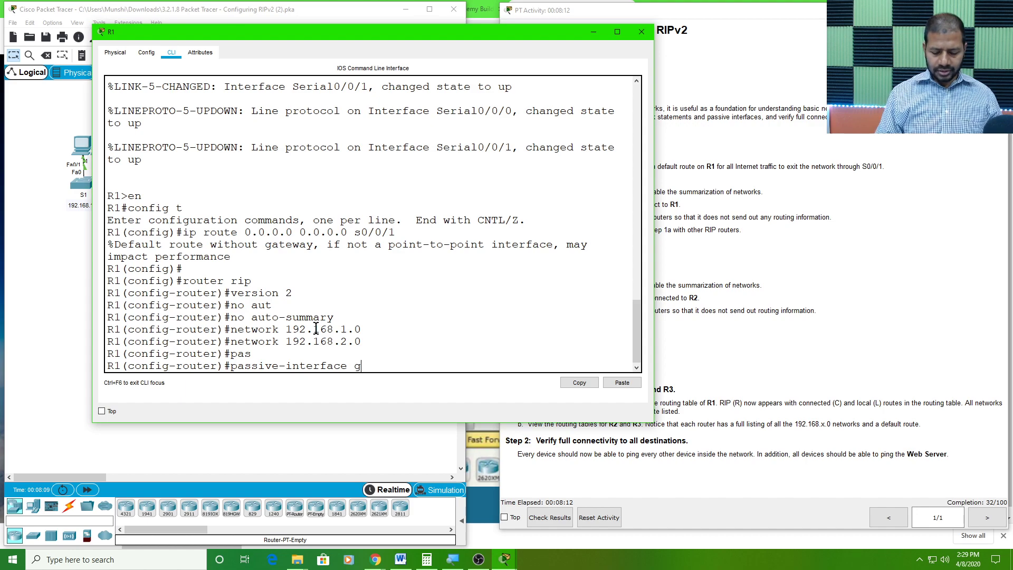
{"action": "type", "text": "g0/8"}
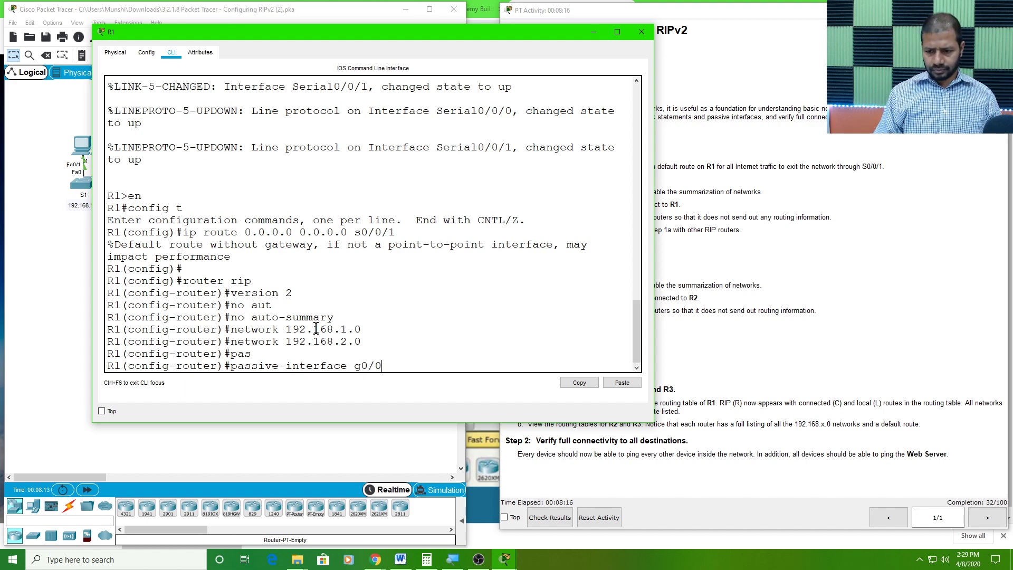
{"action": "key", "text": "Return"}
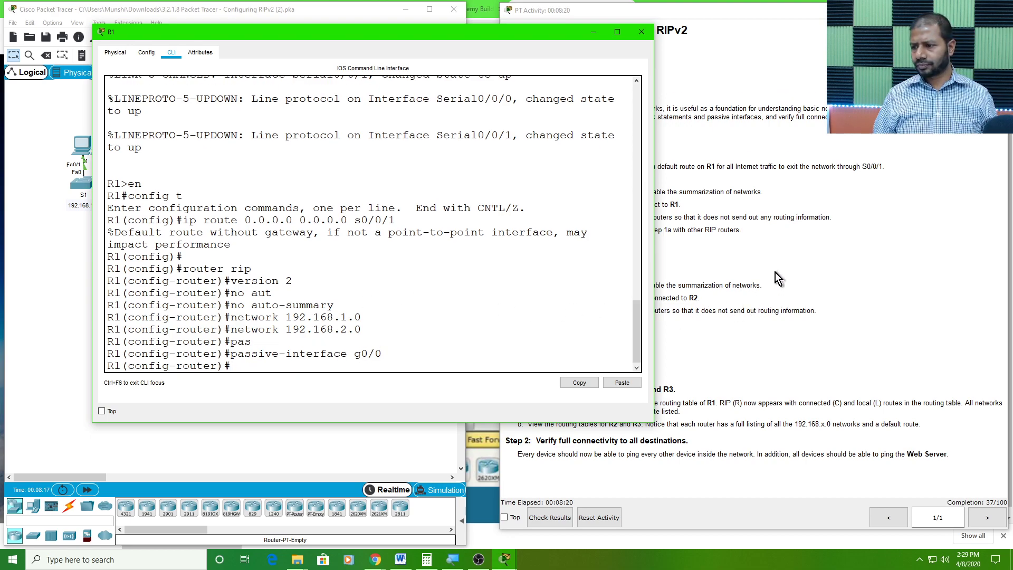
Move and narrow R1's window to uncover the instructions, and highlight the Step 1f task on advertising the default route
{"action": "left_click_drag", "start_coordinate": [555, 34], "coordinate": [467, 49]}
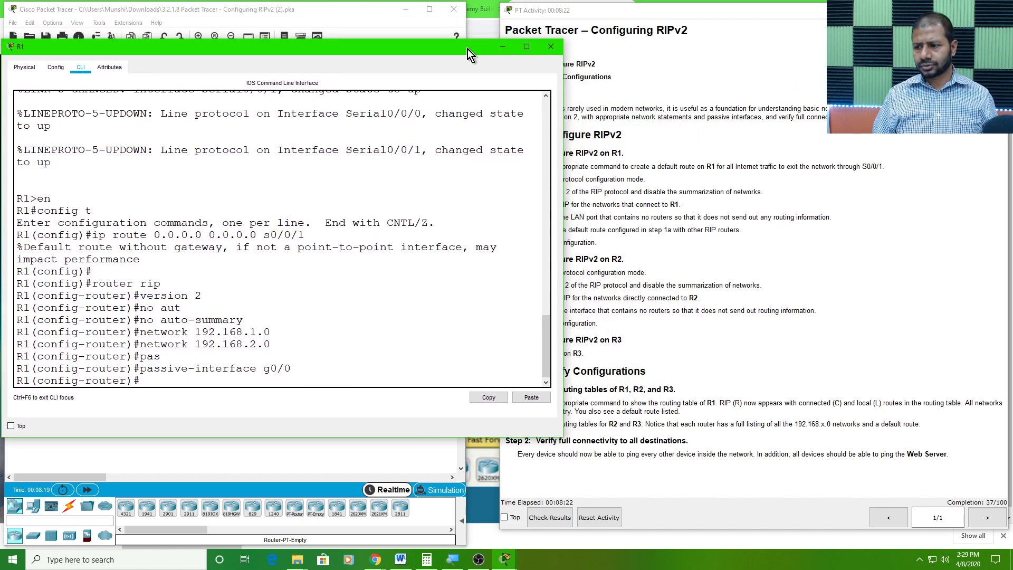
{"action": "left_click_drag", "start_coordinate": [563, 124], "coordinate": [496, 132]}
{"action": "left_click", "coordinate": [654, 286]}
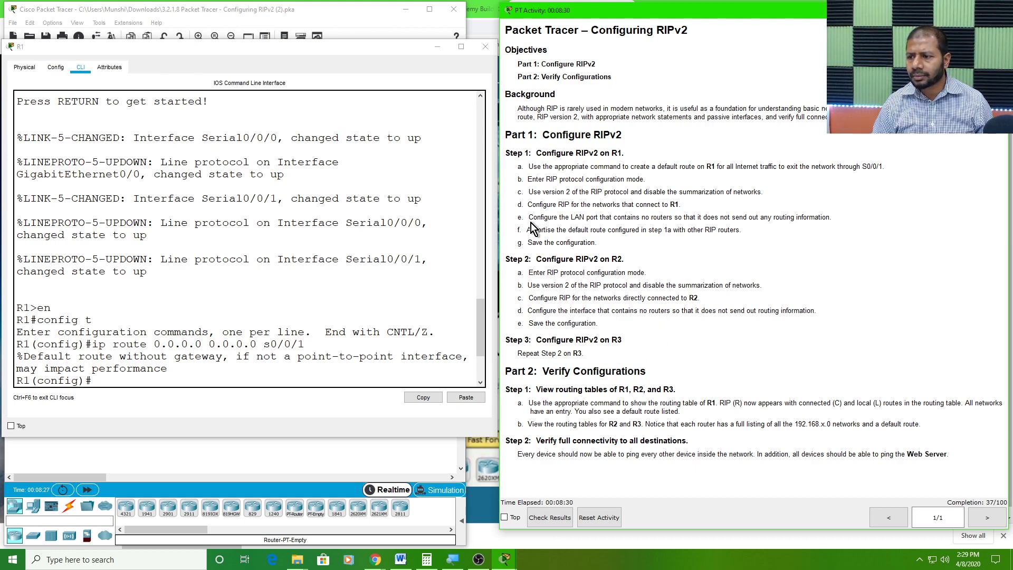
{"action": "left_click_drag", "start_coordinate": [527, 230], "coordinate": [741, 232]}
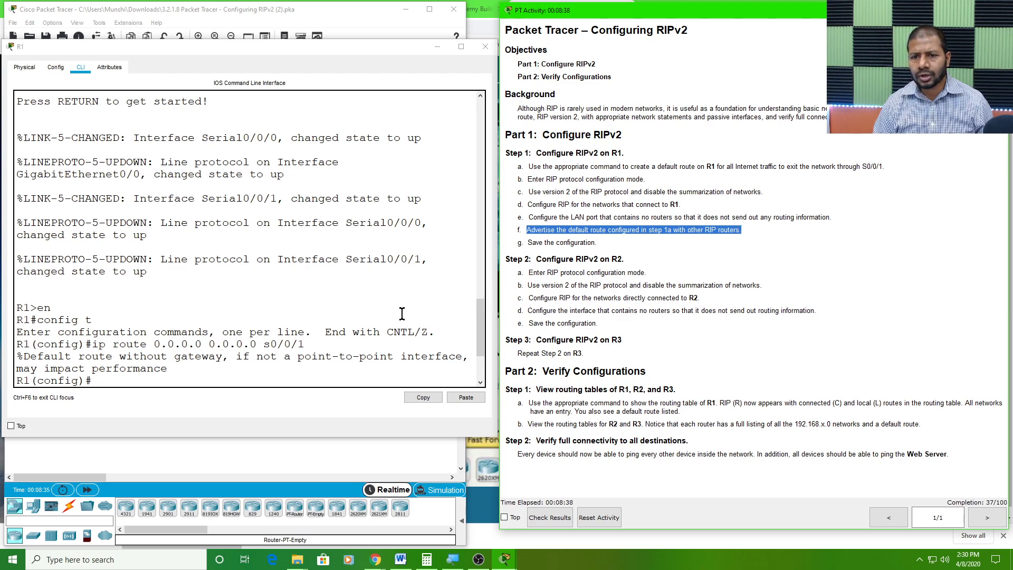
Locate the ip route command in R1's console history and advertise the default route over RIP with default-information originate
{"action": "scroll", "coordinate": [323, 333], "scroll_direction": "up", "scroll_amount": 3}
{"action": "scroll", "coordinate": [323, 333], "scroll_direction": "up", "scroll_amount": 4}
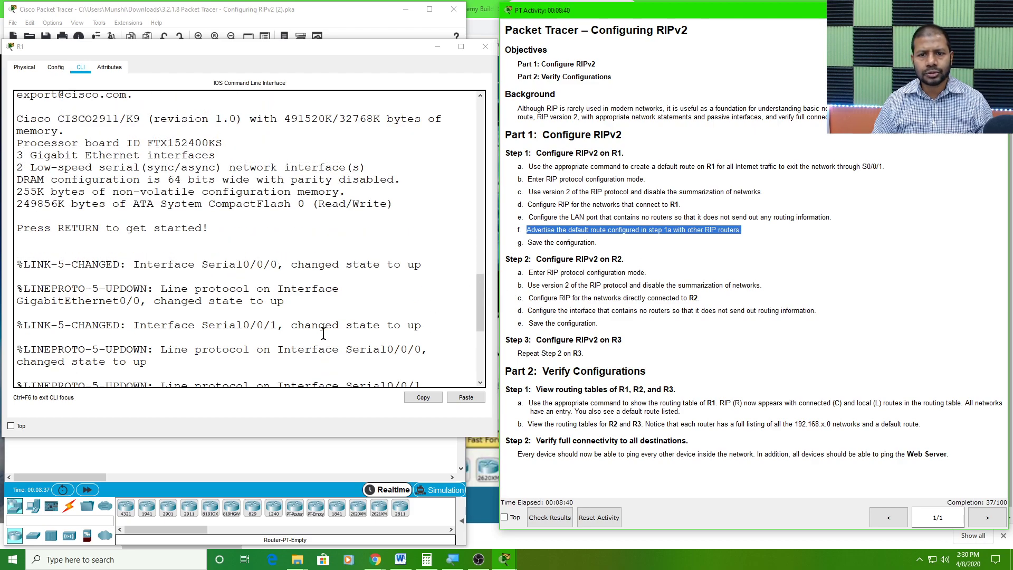
{"action": "scroll", "coordinate": [323, 333], "scroll_direction": "down", "scroll_amount": 10}
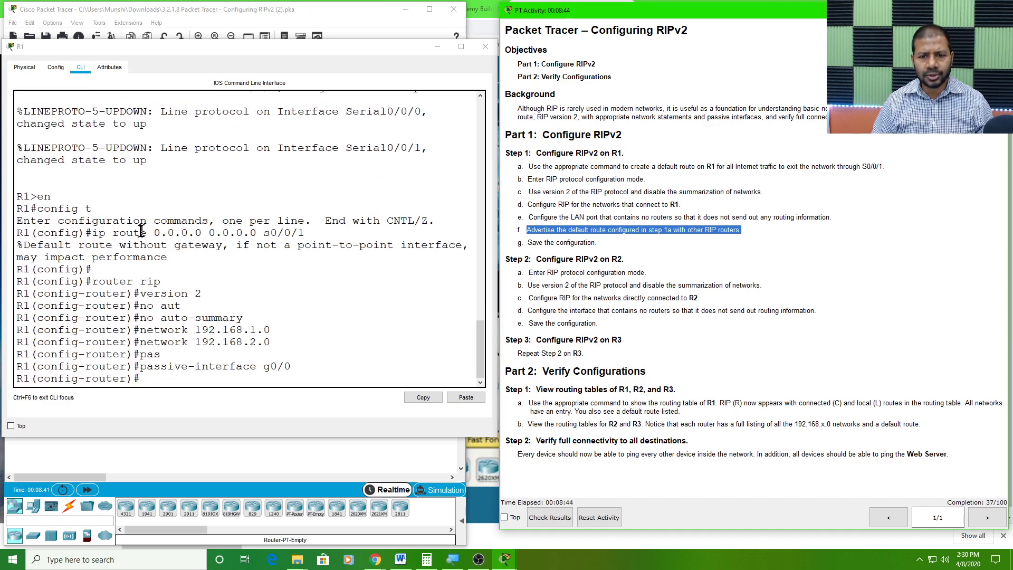
{"action": "left_click_drag", "start_coordinate": [98, 232], "coordinate": [308, 235]}
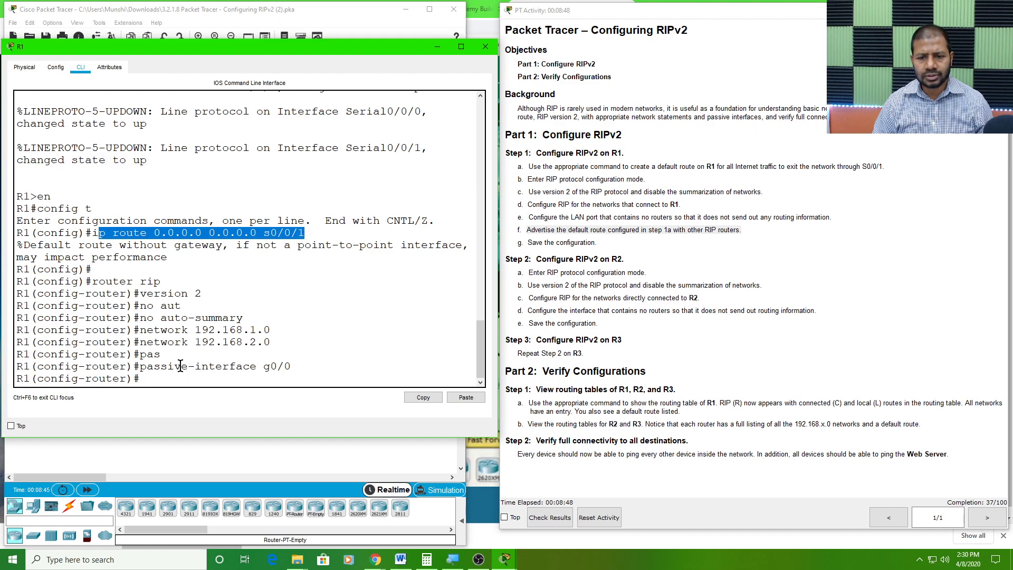
{"action": "left_click", "coordinate": [161, 374]}
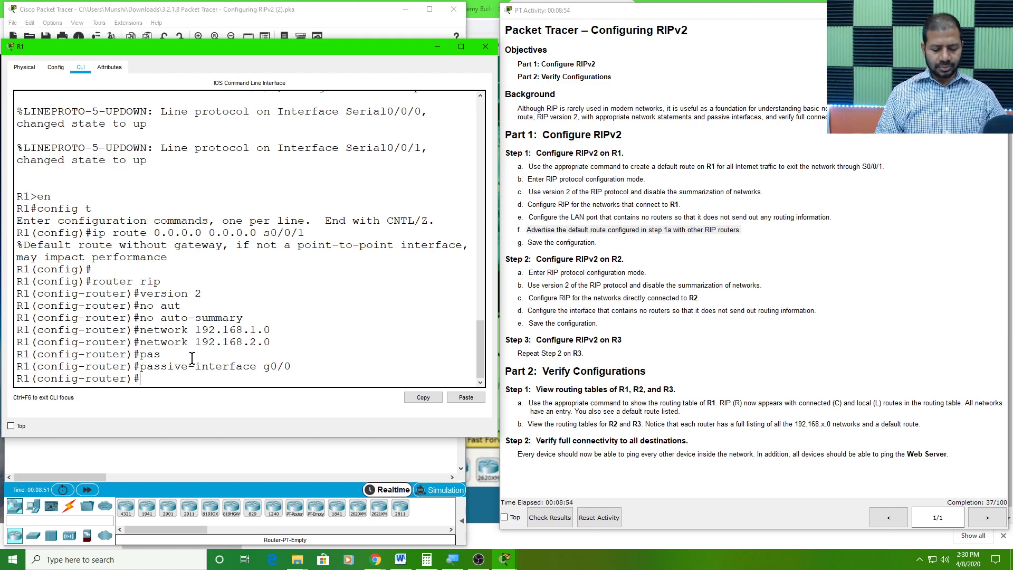
{"action": "key", "text": "Tab"}
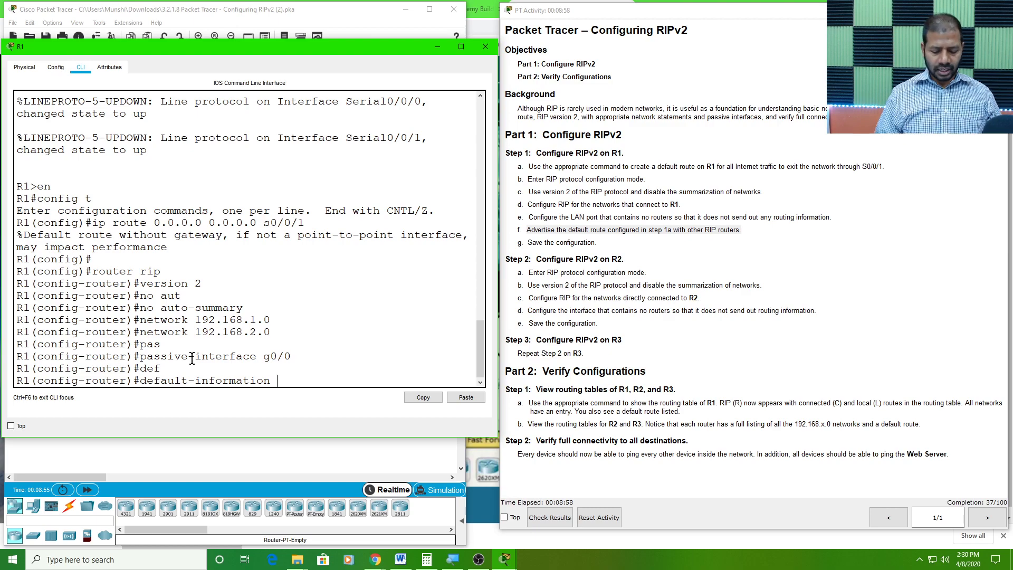
{"action": "type", "text": "or"}
{"action": "key", "text": "Tab"}
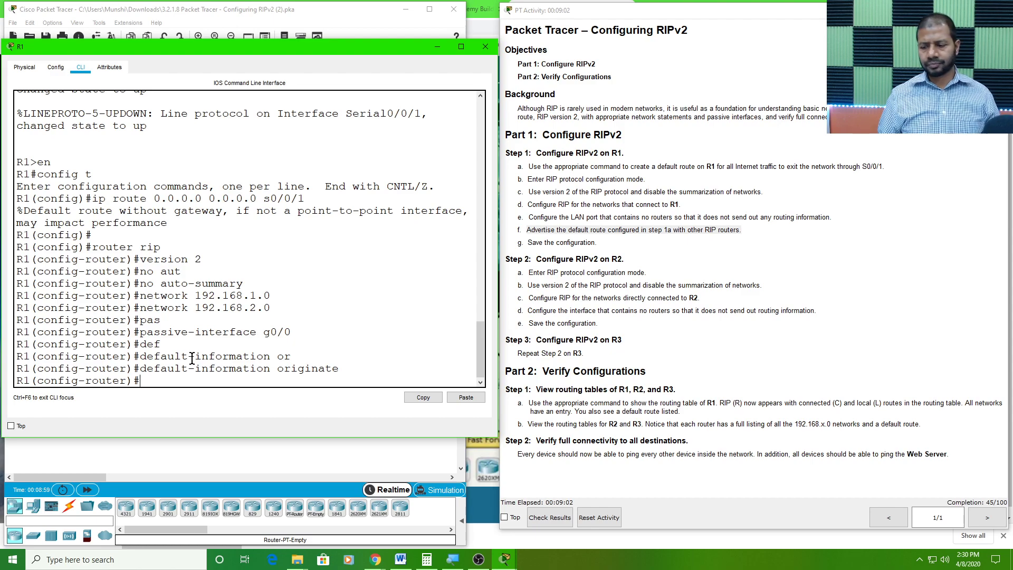
Highlight the save task in Step 1g and return R1 to privileged EXEC mode with end
{"action": "left_click", "coordinate": [590, 246]}
{"action": "left_click_drag", "start_coordinate": [598, 244], "coordinate": [529, 239]}
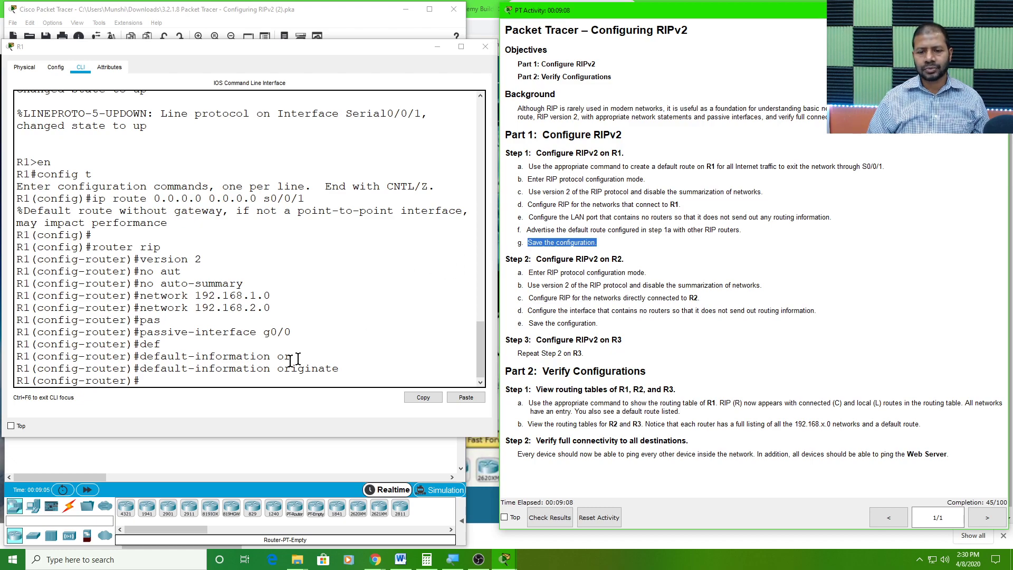
{"action": "left_click", "coordinate": [170, 377]}
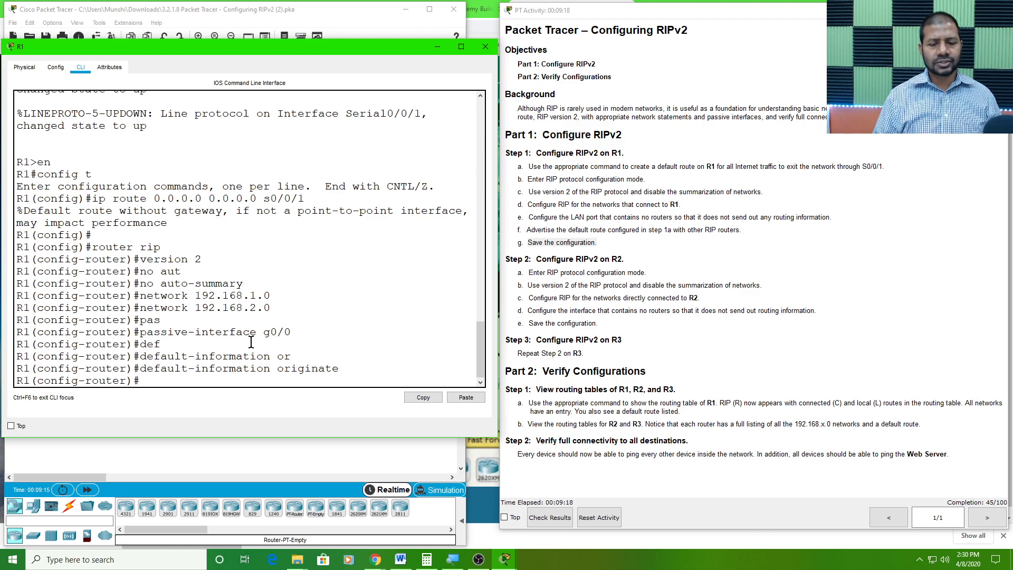
{"action": "type", "text": "end"}
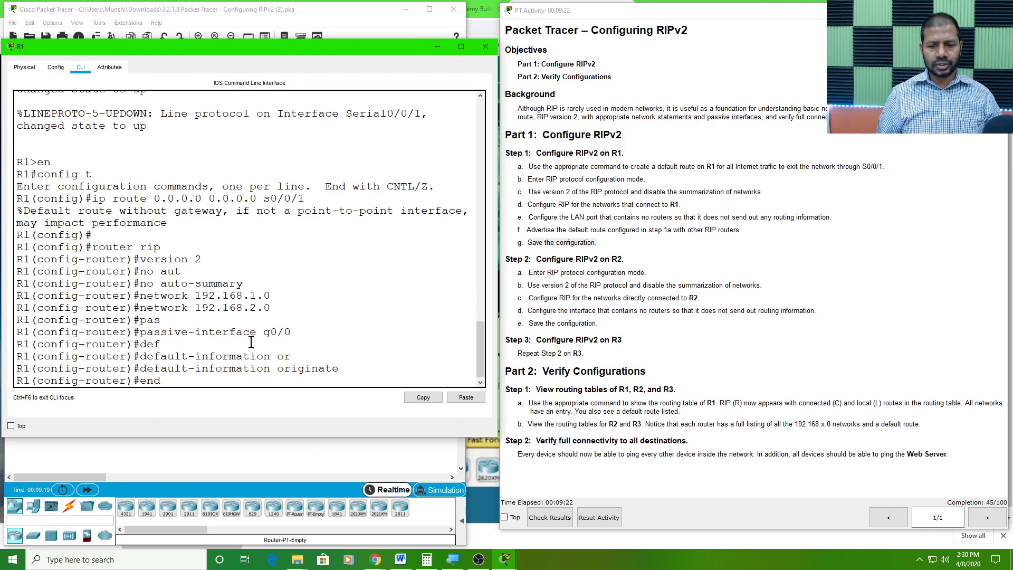
{"action": "key", "text": "Return"}
{"action": "key", "text": "Return"}
{"action": "key", "text": "Return"}
{"action": "key", "text": "Return"}
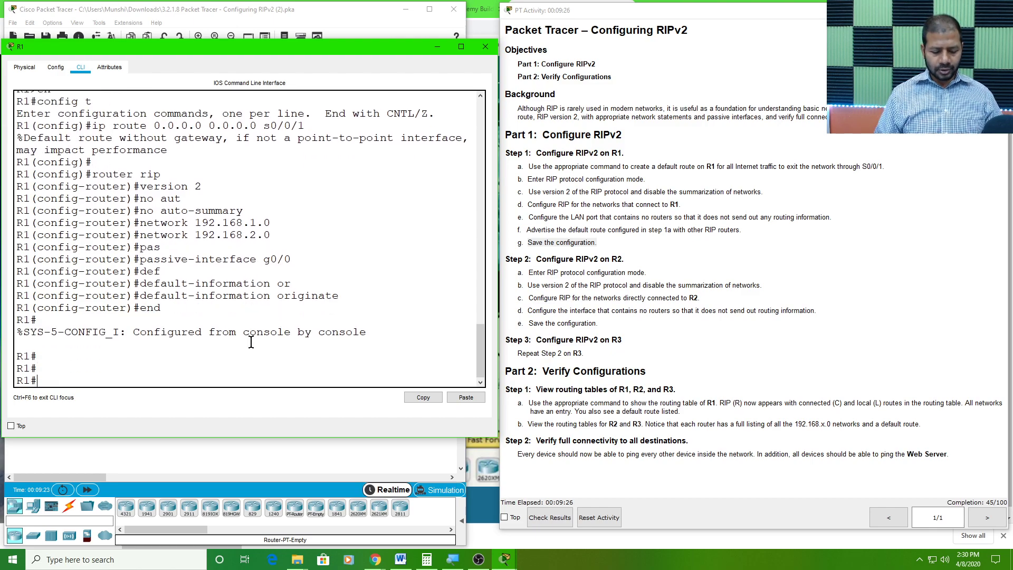
Save R1's configuration with copy running-config startup-config, accepting the default destination filename
{"action": "type", "text": "copy"}
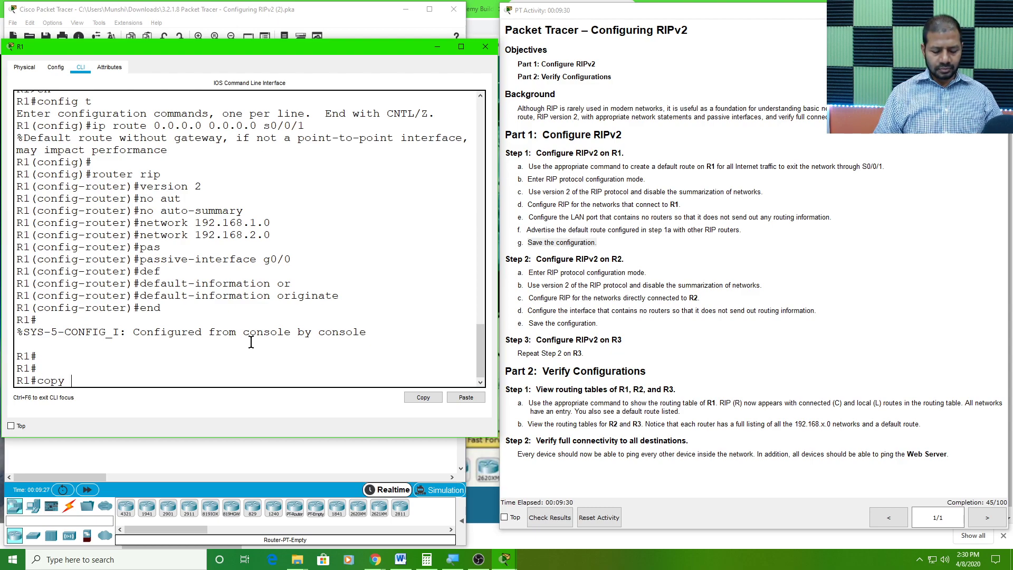
{"action": "type", "text": " run"}
{"action": "key", "text": "Tab"}
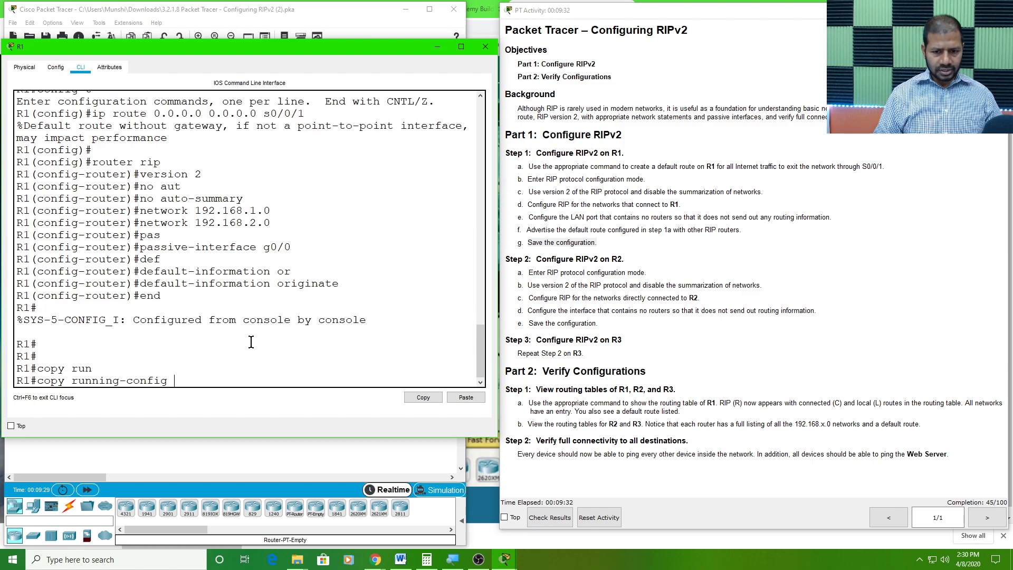
{"action": "type", "text": "sta"}
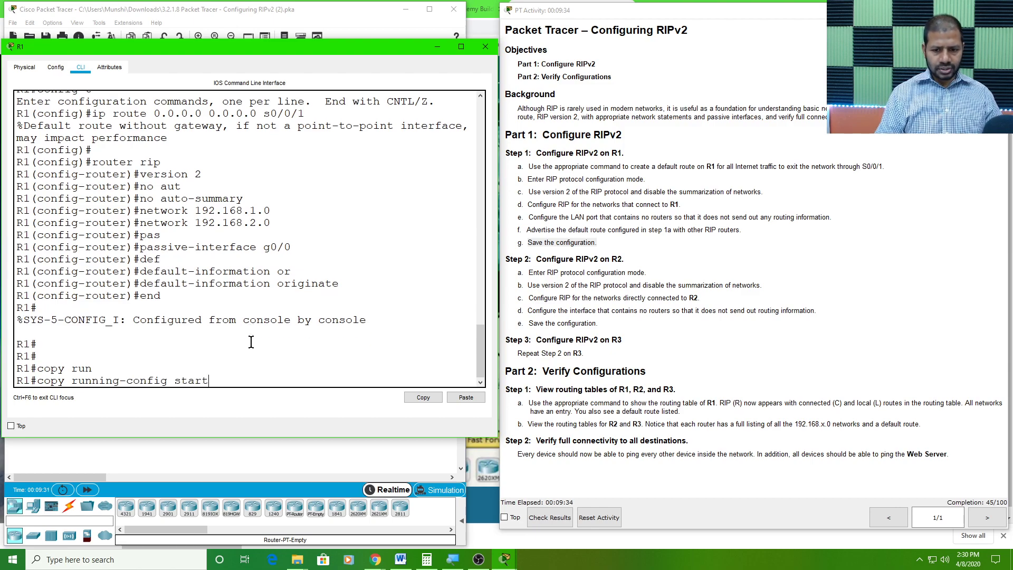
{"action": "type", "text": "rt"}
{"action": "key", "text": "Tab"}
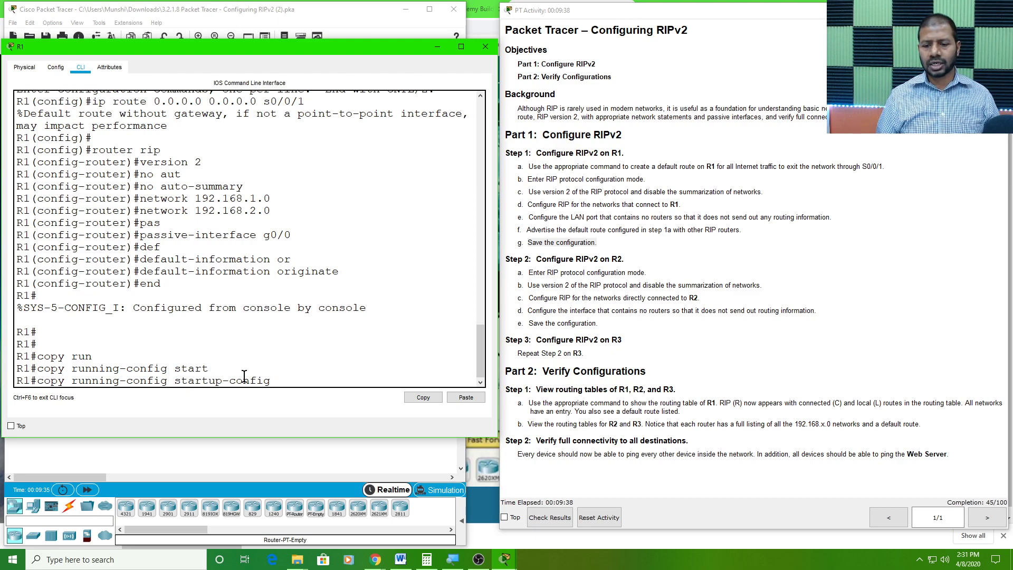
{"action": "key", "text": "Return"}
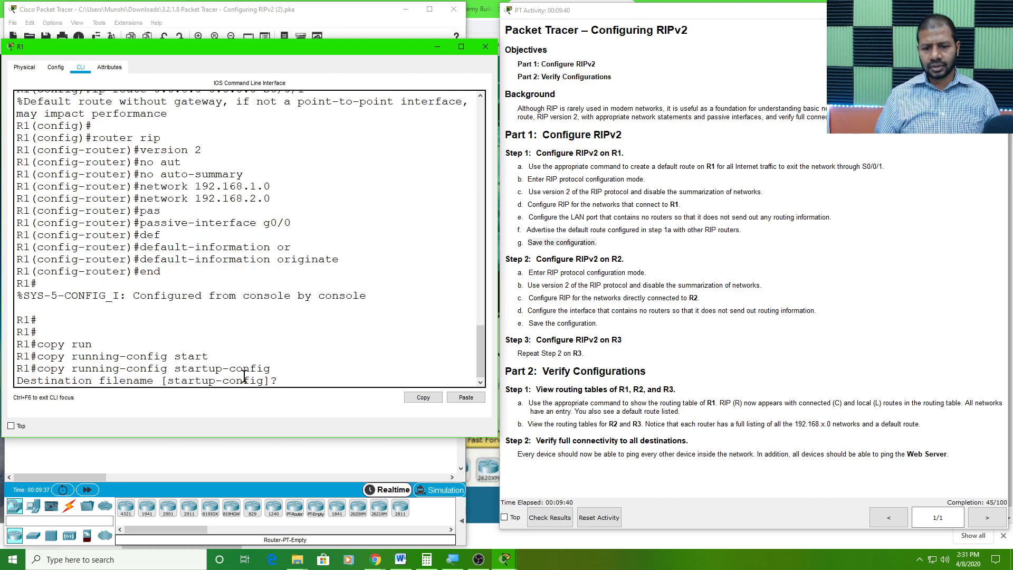
{"action": "key", "text": "Return"}
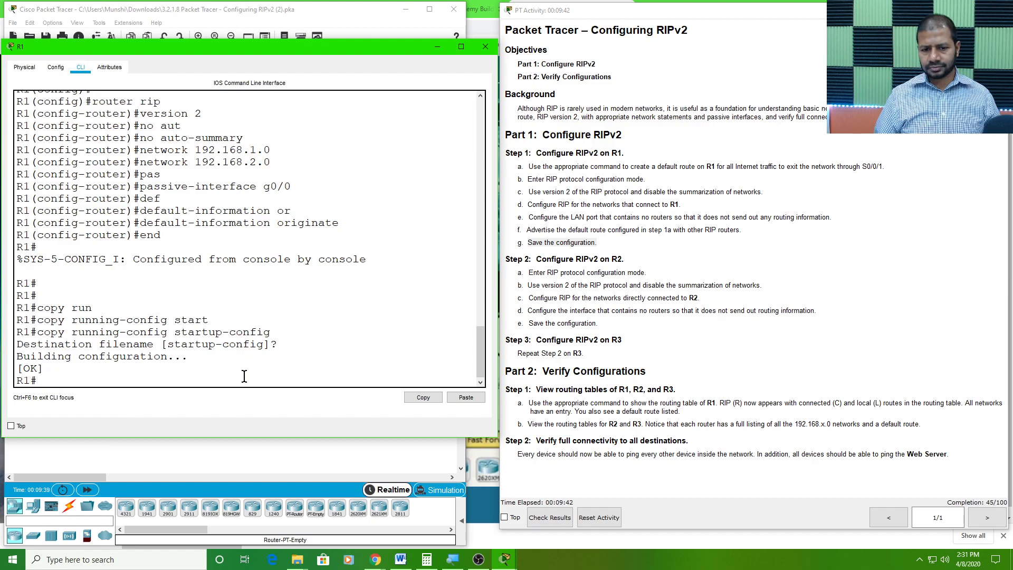
Highlight the Step 2 heading, minimize R1's window and open router R2's window over the topology
{"action": "left_click", "coordinate": [560, 296]}
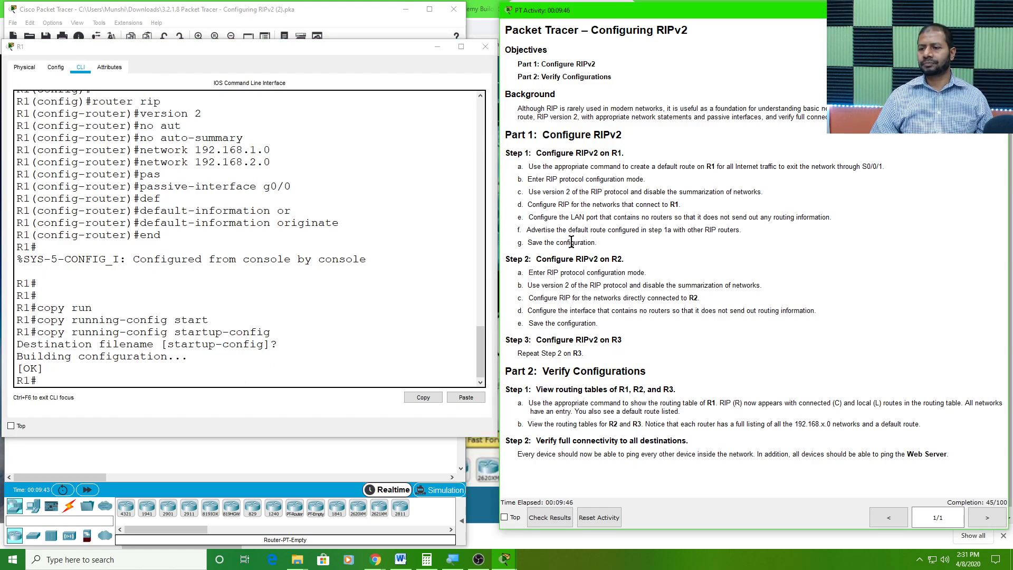
{"action": "left_click_drag", "start_coordinate": [536, 259], "coordinate": [624, 259]}
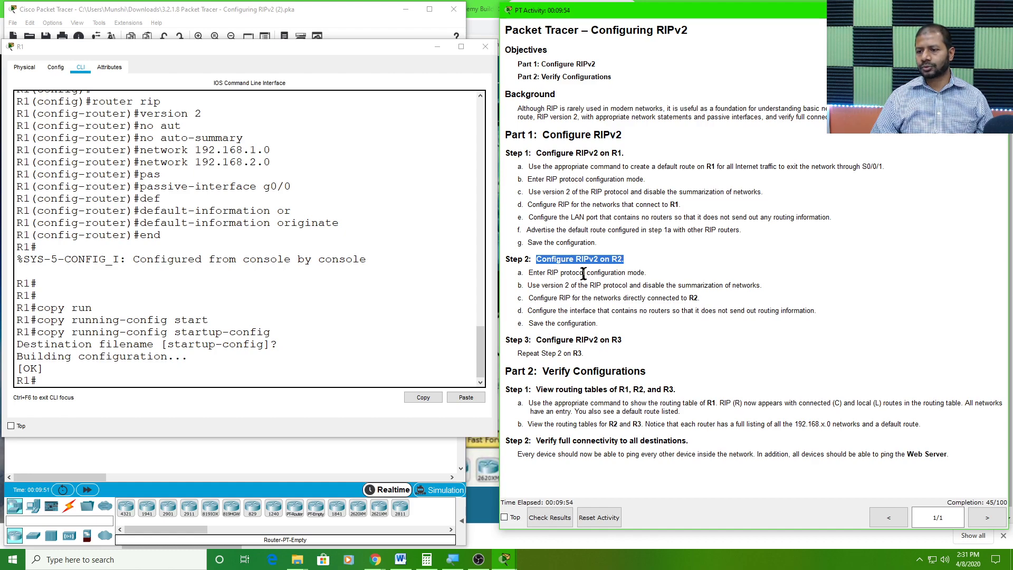
{"action": "left_click", "coordinate": [438, 47]}
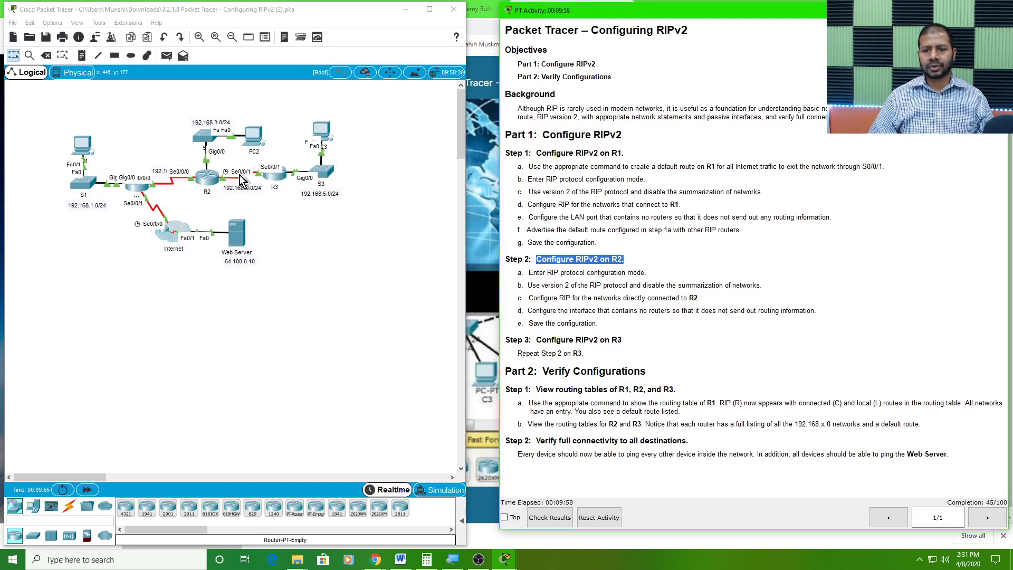
{"action": "left_click", "coordinate": [209, 178]}
{"action": "left_click_drag", "start_coordinate": [495, 121], "coordinate": [157, 64]}
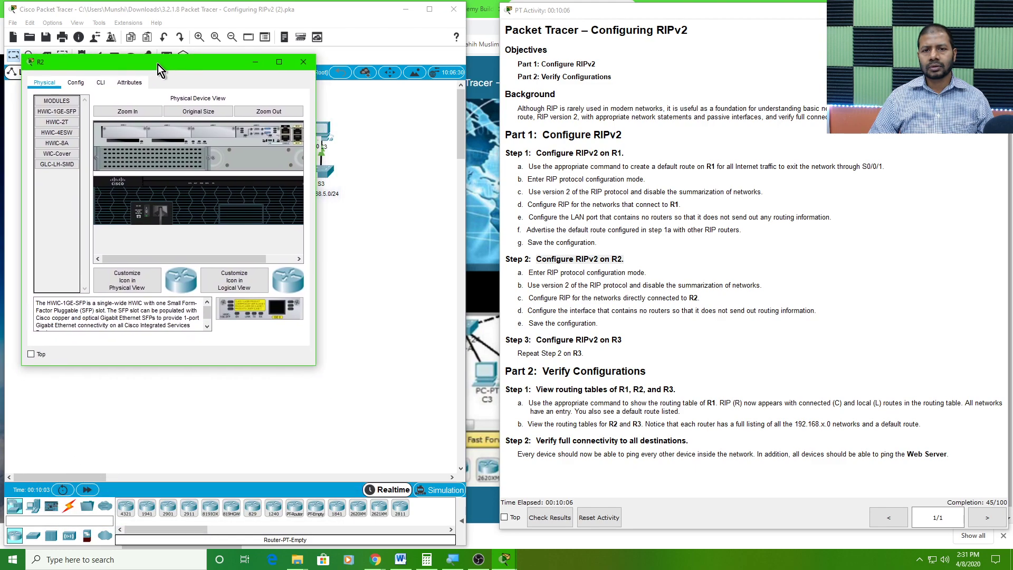
Enlarge R2's window in width and height and open its command line interface
{"action": "left_click_drag", "start_coordinate": [315, 363], "coordinate": [488, 417]}
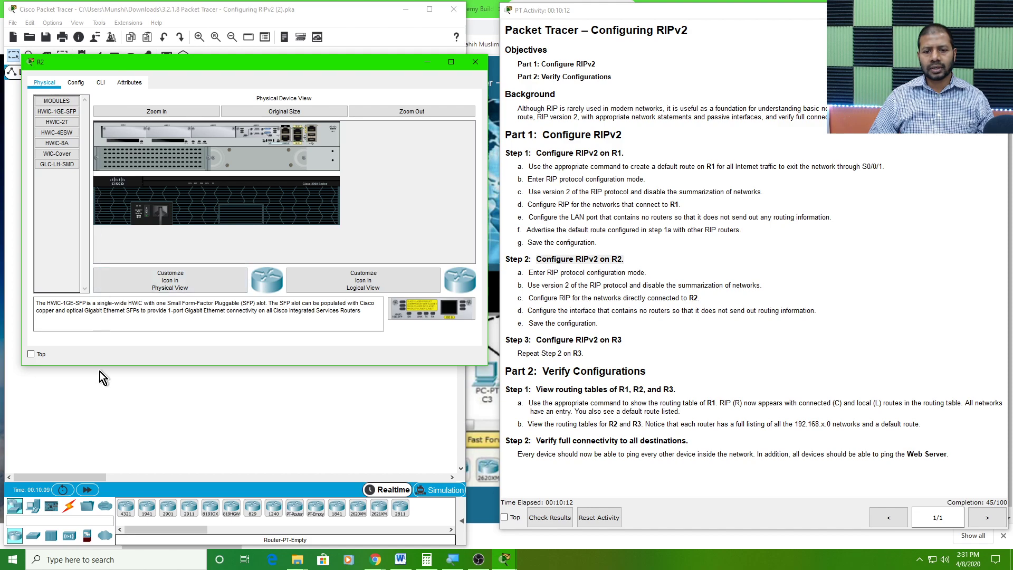
{"action": "left_click_drag", "start_coordinate": [112, 365], "coordinate": [96, 436]}
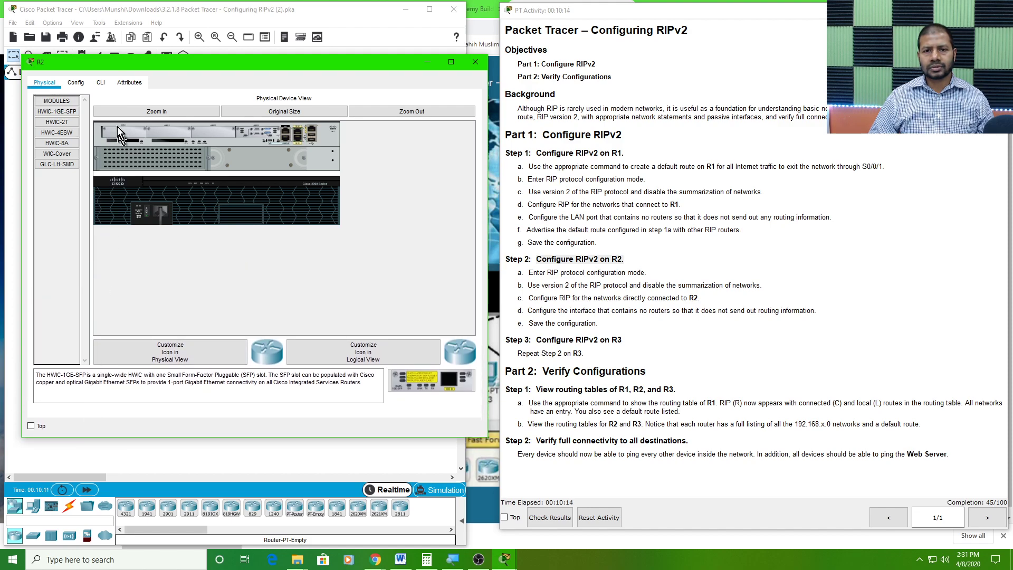
{"action": "left_click", "coordinate": [102, 84]}
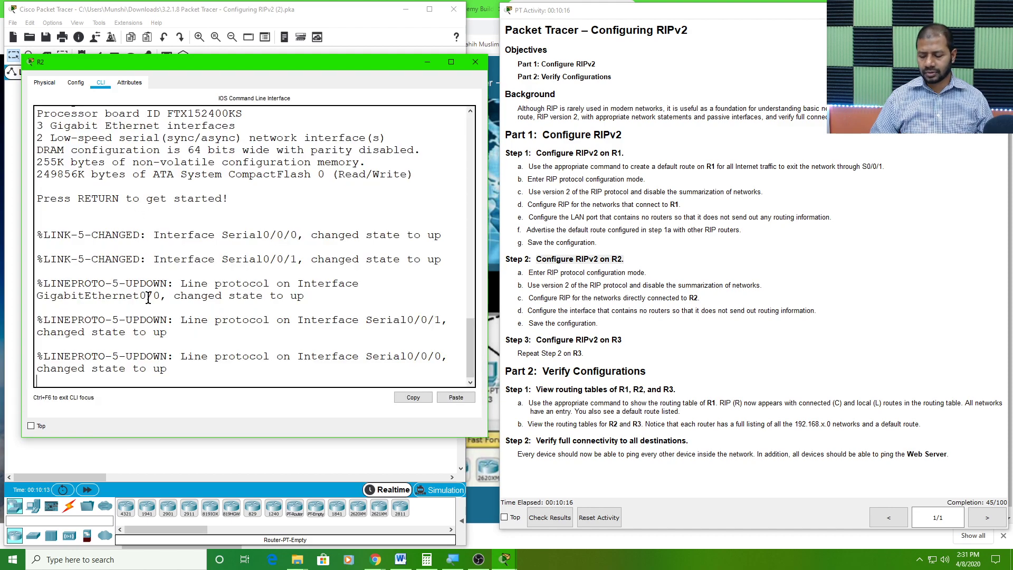
Start R2's console session, enter privileged EXEC mode with en and global configuration mode with config t
{"action": "key", "text": "Return"}
{"action": "key", "text": "Return"}
{"action": "type", "text": "en"}
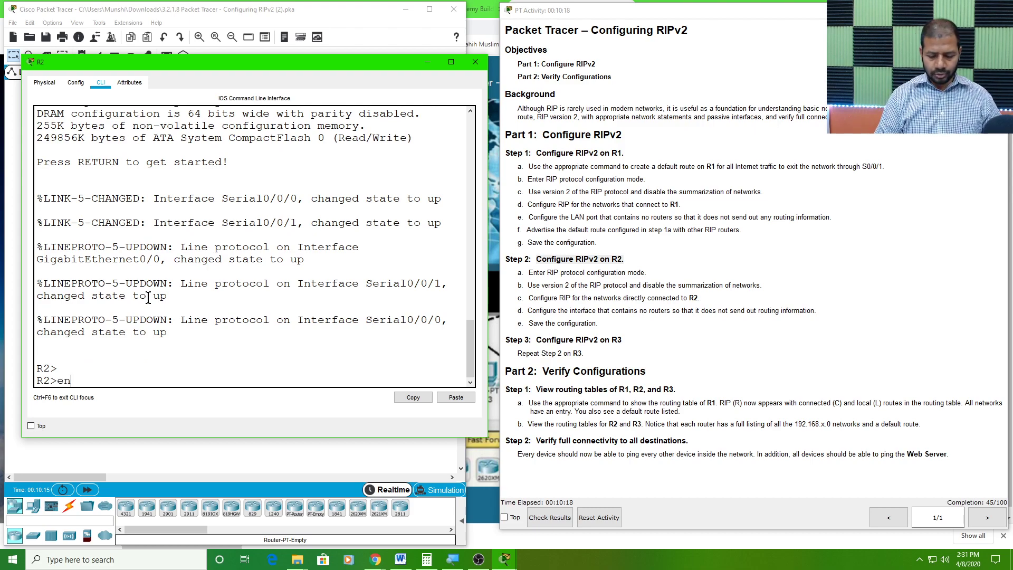
{"action": "key", "text": "Return"}
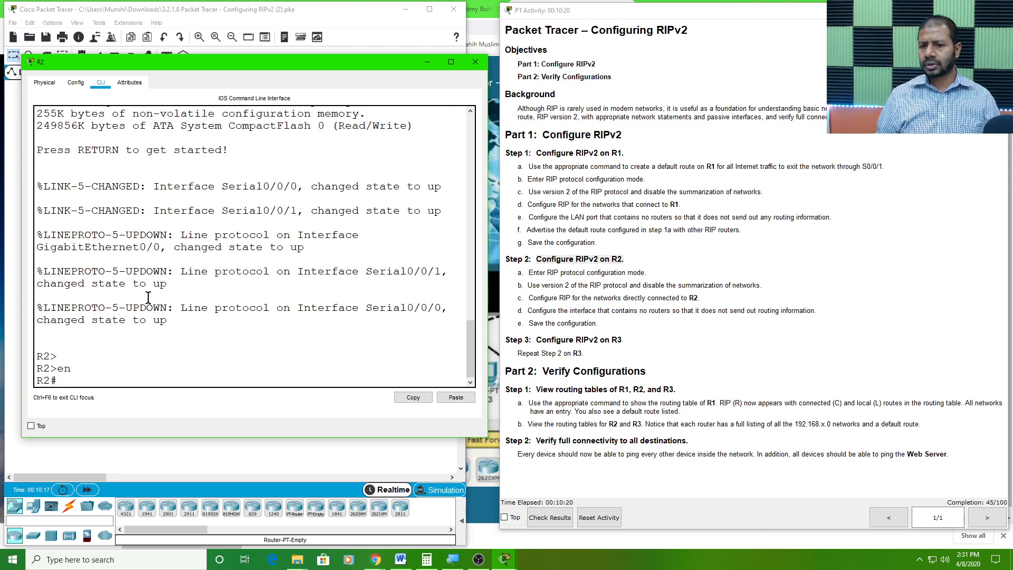
{"action": "type", "text": "con"}
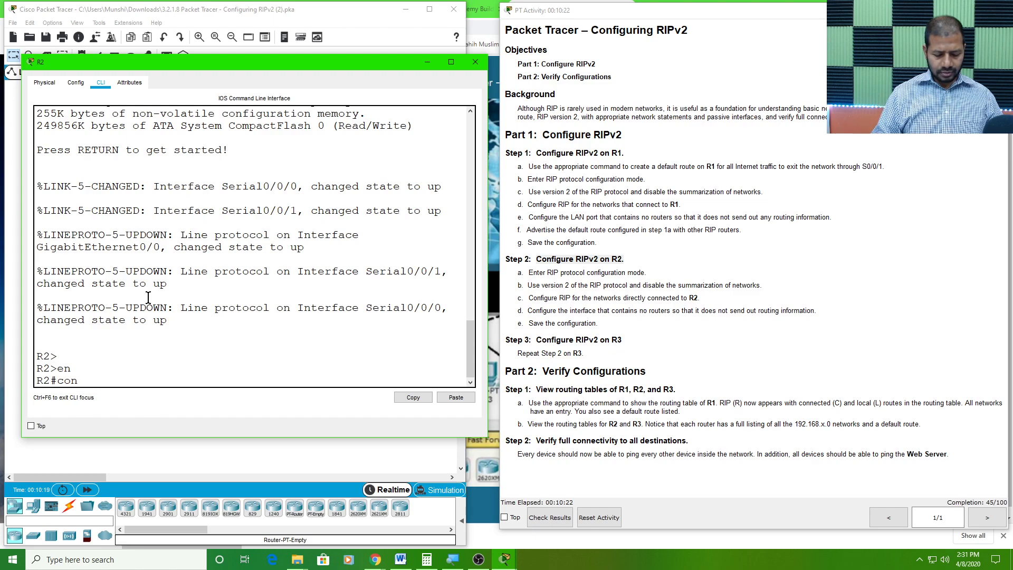
{"action": "type", "text": "fig t"}
{"action": "key", "text": "Return"}
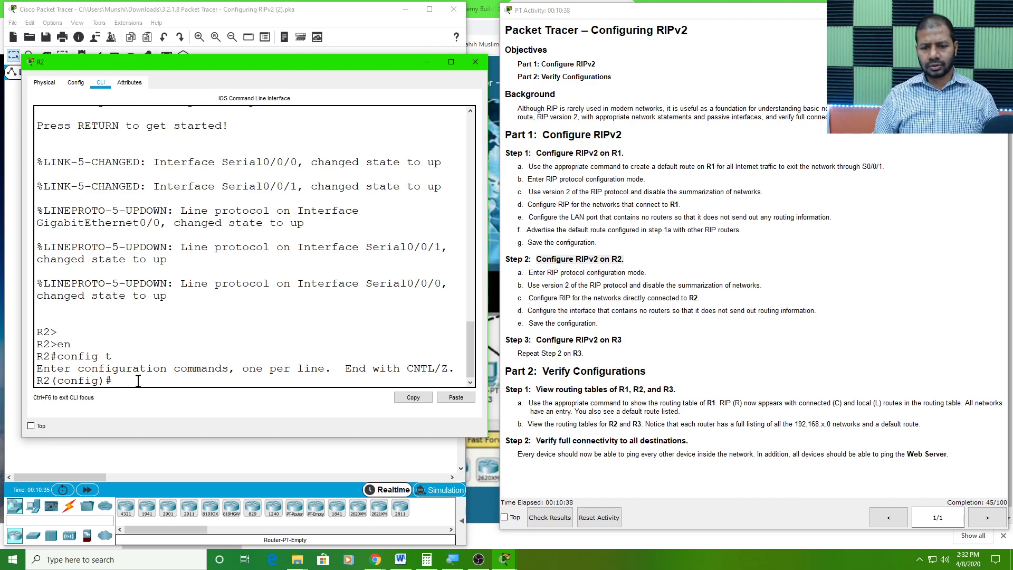
Enter RIP configuration mode on R2 with router rip and set the protocol to version 2
{"action": "type", "text": "router"}
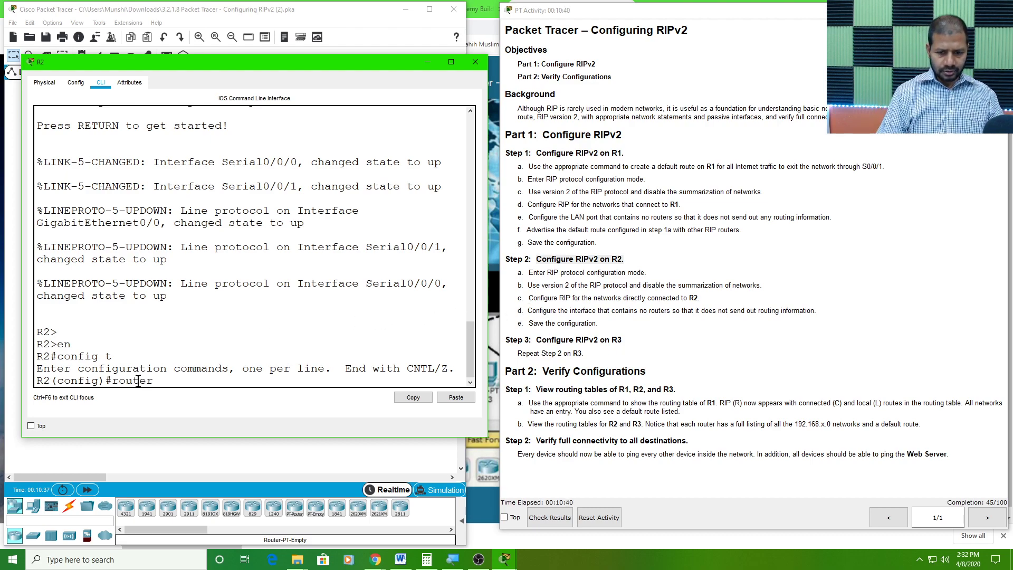
{"action": "type", "text": " rip"}
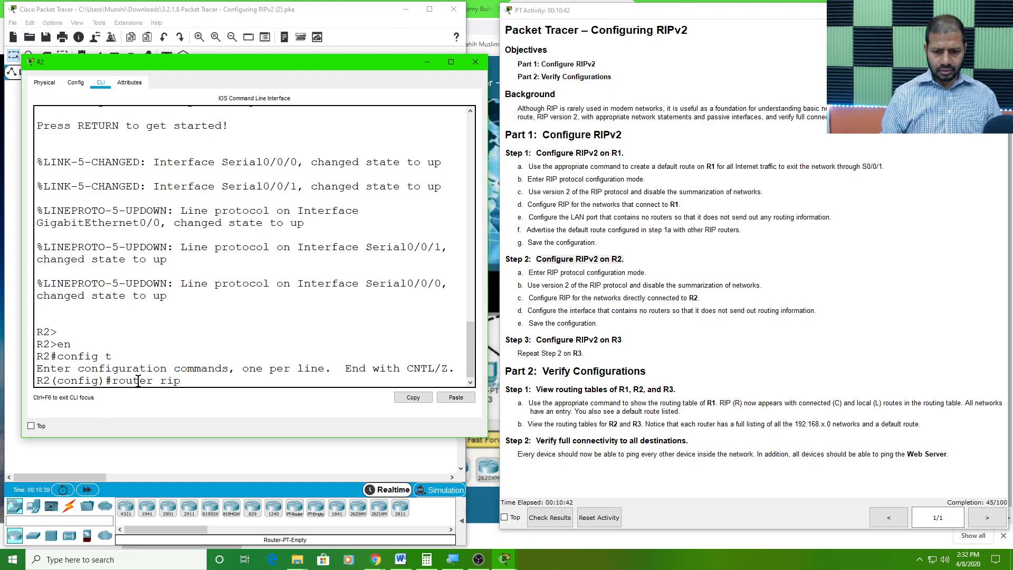
{"action": "key", "text": "Return"}
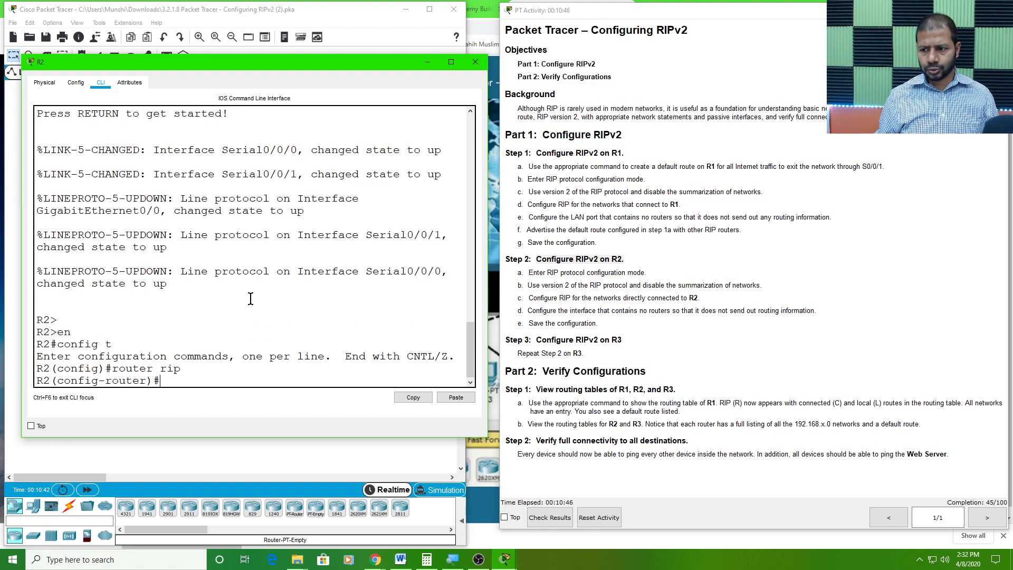
{"action": "type", "text": "ver"}
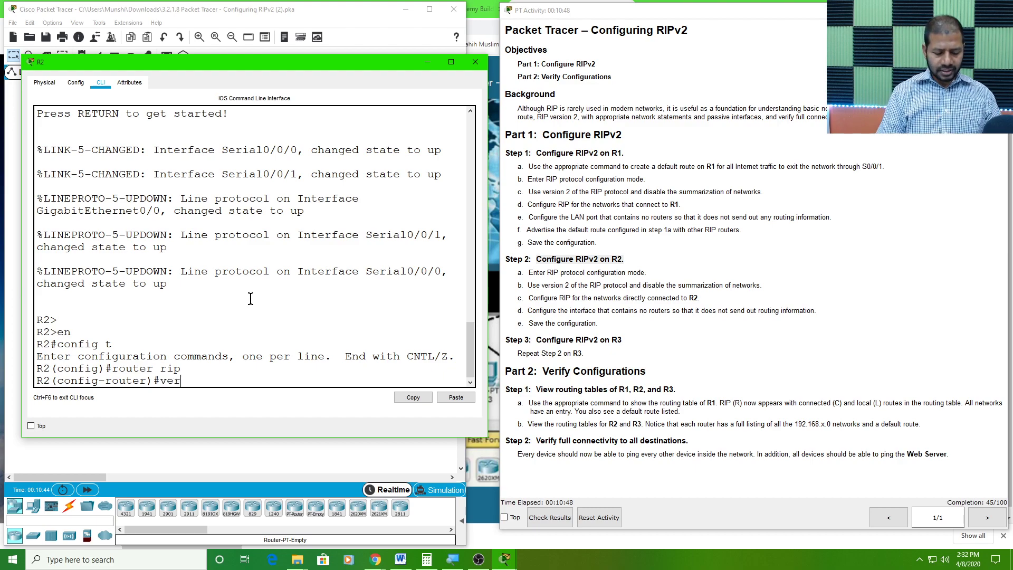
{"action": "type", "text": "sion"}
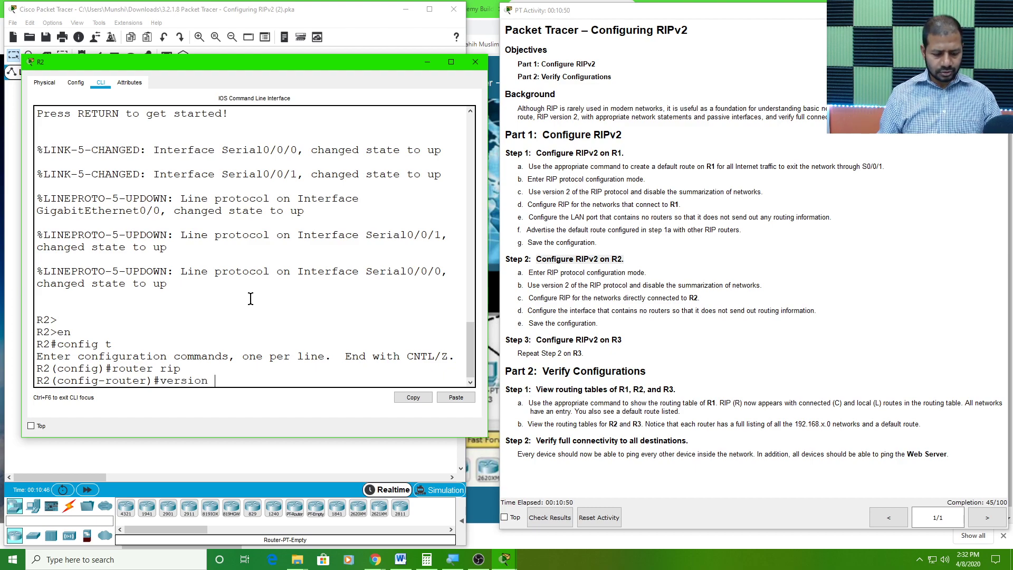
{"action": "type", "text": " 2"}
{"action": "key", "text": "Return"}
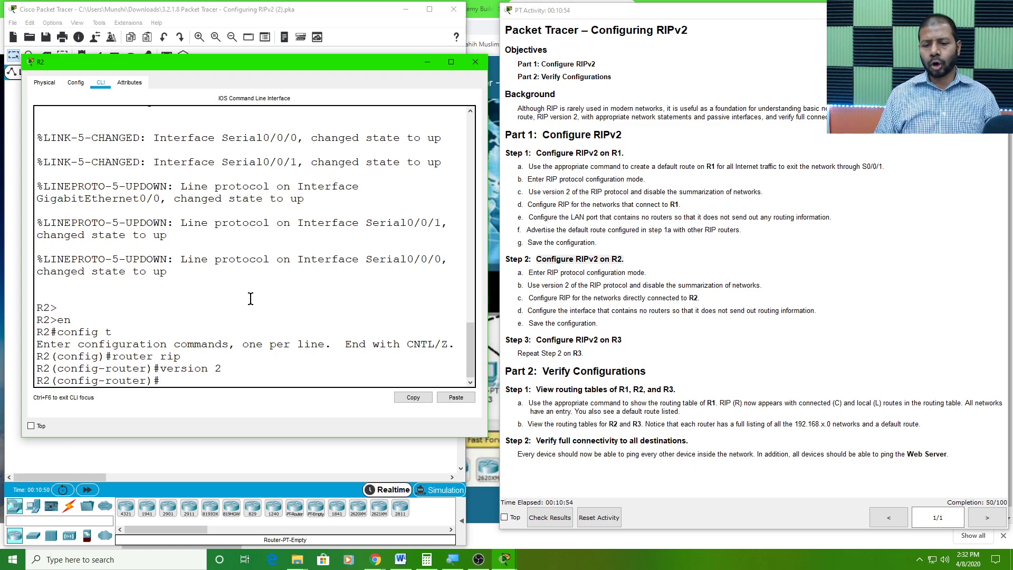
Disable RIP route summarization on R2 with no auto-summary
{"action": "type", "text": "no auto-summary"}
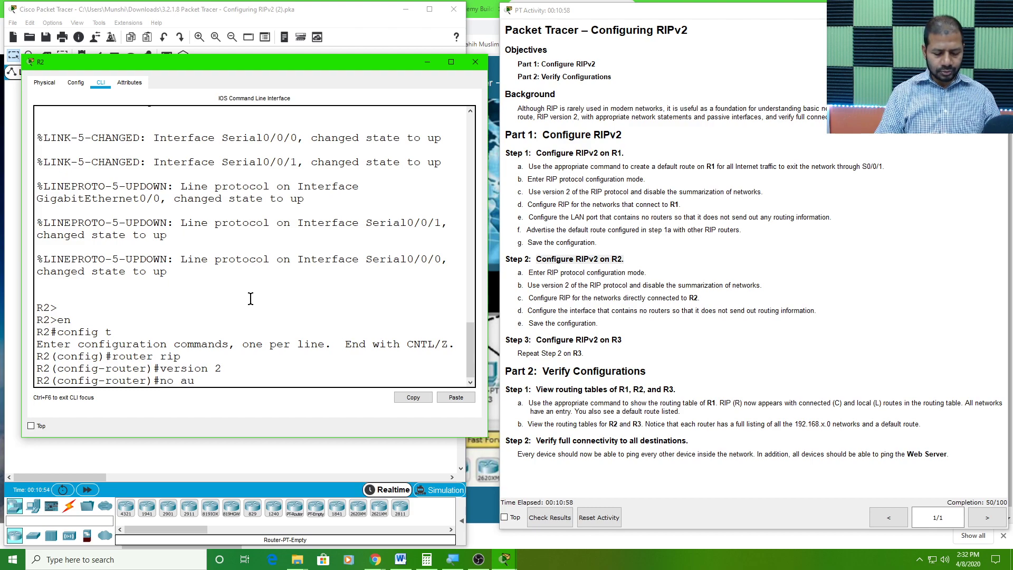
{"action": "key", "text": "Tab"}
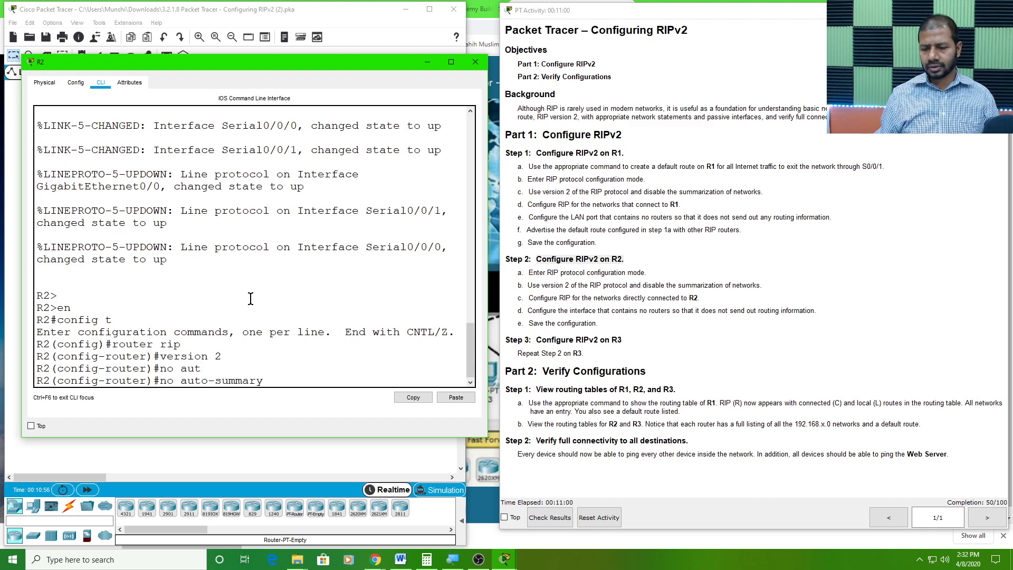
{"action": "key", "text": "Return"}
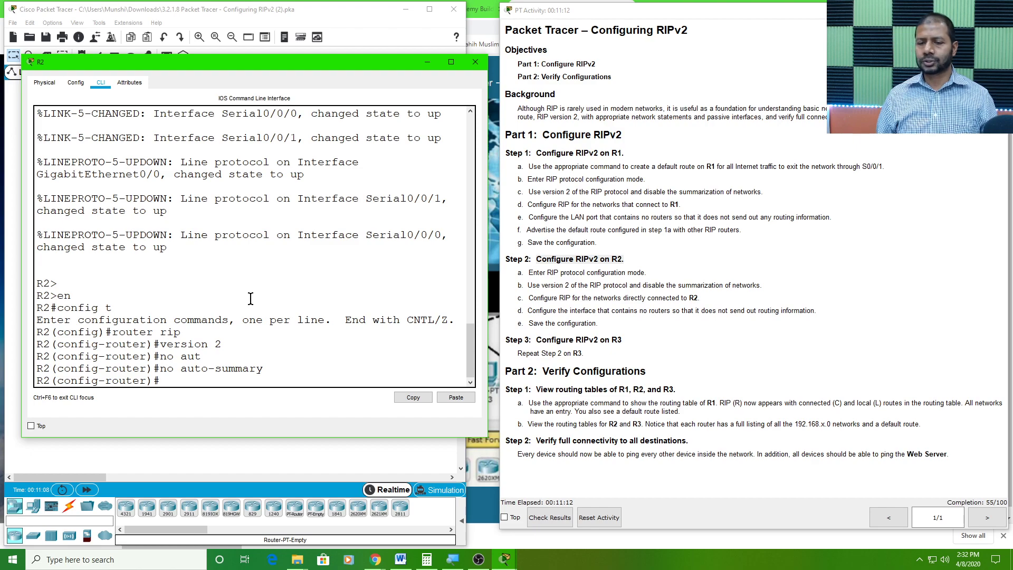
Move R2's window off the topology and turn off Always Show Port Labels in Logical Workspace in the preferences
{"action": "left_click_drag", "start_coordinate": [303, 64], "coordinate": [765, 85]}
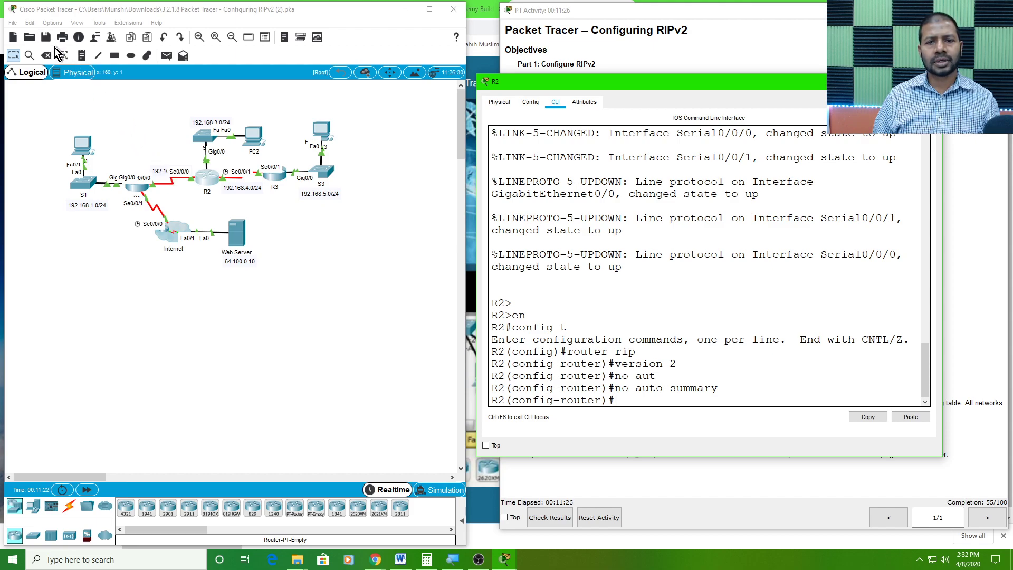
{"action": "left_click", "coordinate": [85, 54]}
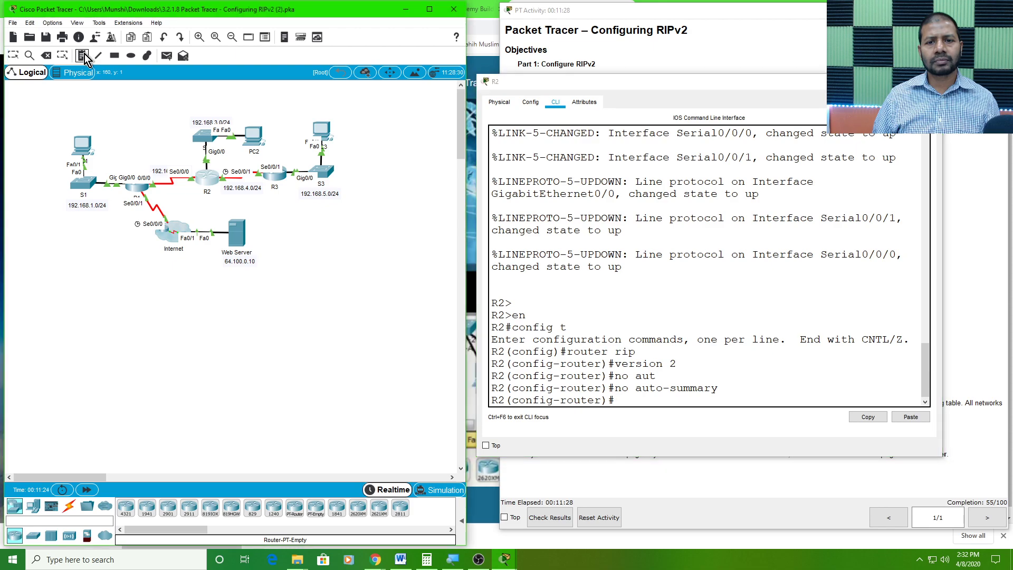
{"action": "left_click", "coordinate": [13, 55]}
{"action": "left_click", "coordinate": [52, 22]}
{"action": "left_click", "coordinate": [76, 35]}
{"action": "left_click", "coordinate": [59, 148]}
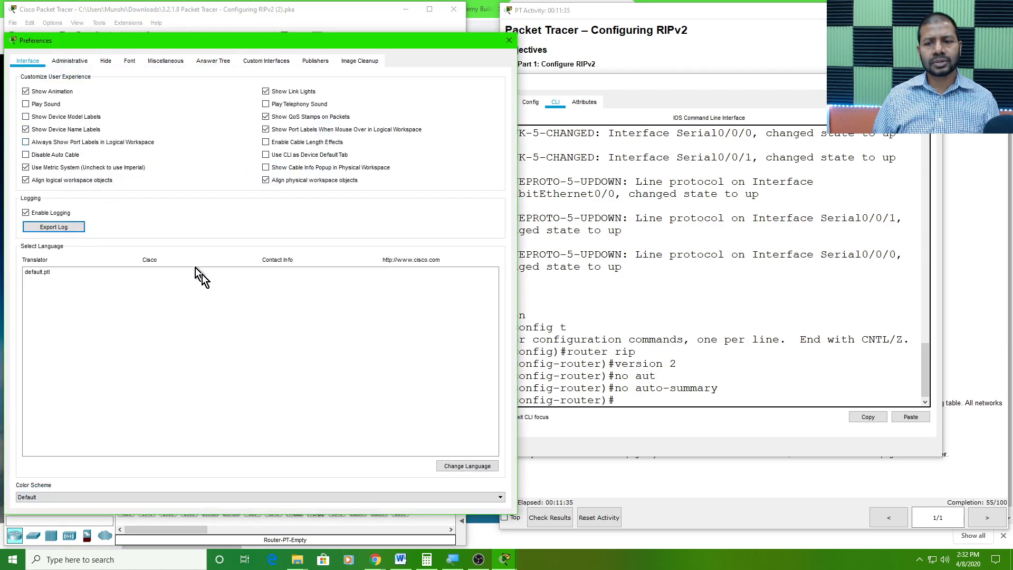
{"action": "left_click", "coordinate": [508, 42]}
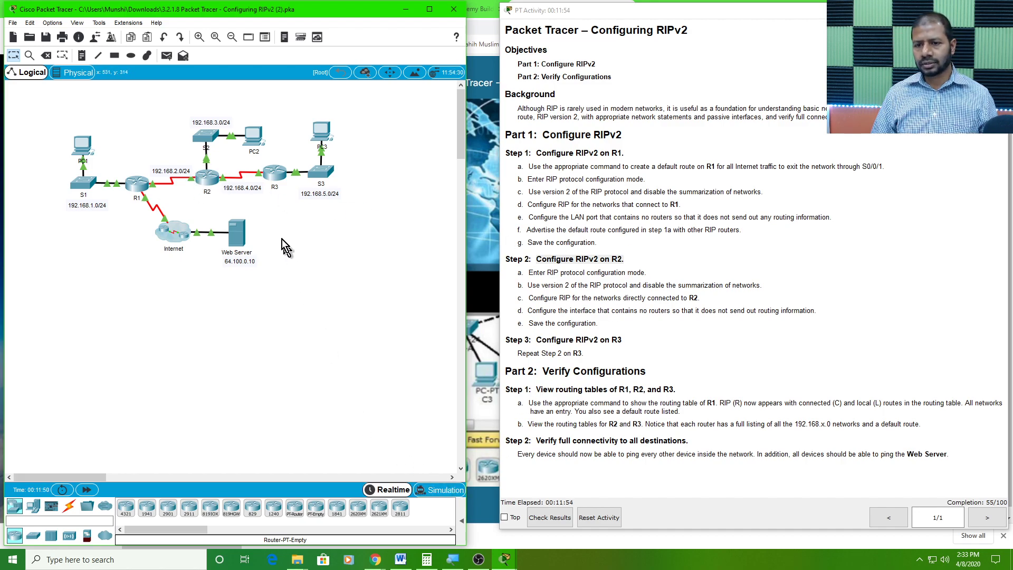
Bring R2's window back, place it over the topology and enlarge it in width and height
{"action": "left_click", "coordinate": [211, 179]}
{"action": "left_click_drag", "start_coordinate": [476, 119], "coordinate": [132, 27]}
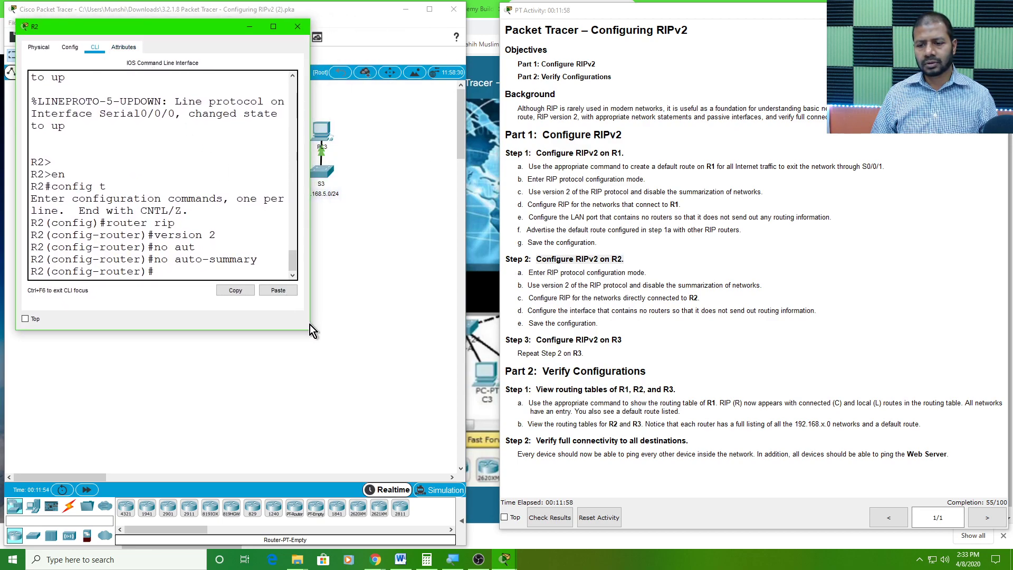
{"action": "left_click_drag", "start_coordinate": [310, 326], "coordinate": [459, 416]}
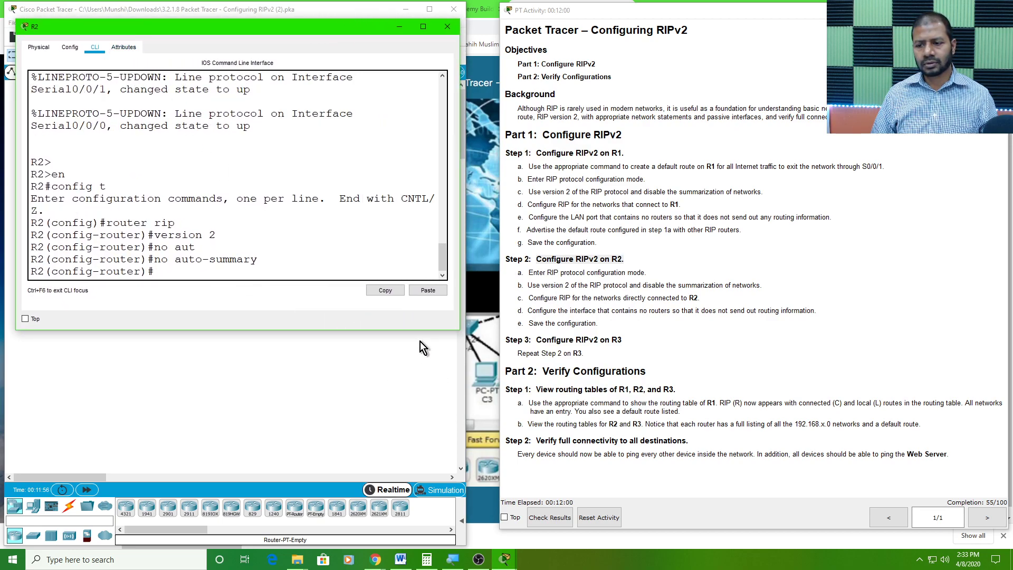
{"action": "left_click_drag", "start_coordinate": [419, 335], "coordinate": [411, 425]}
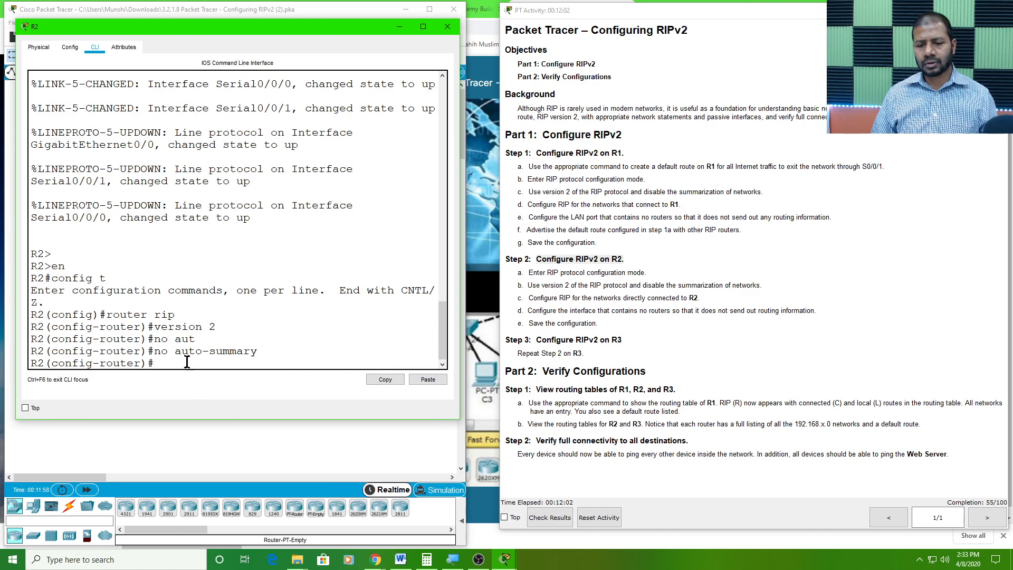
Add the directly connected network 192.168.2.0 to RIP on R2
{"action": "type", "text": "network"}
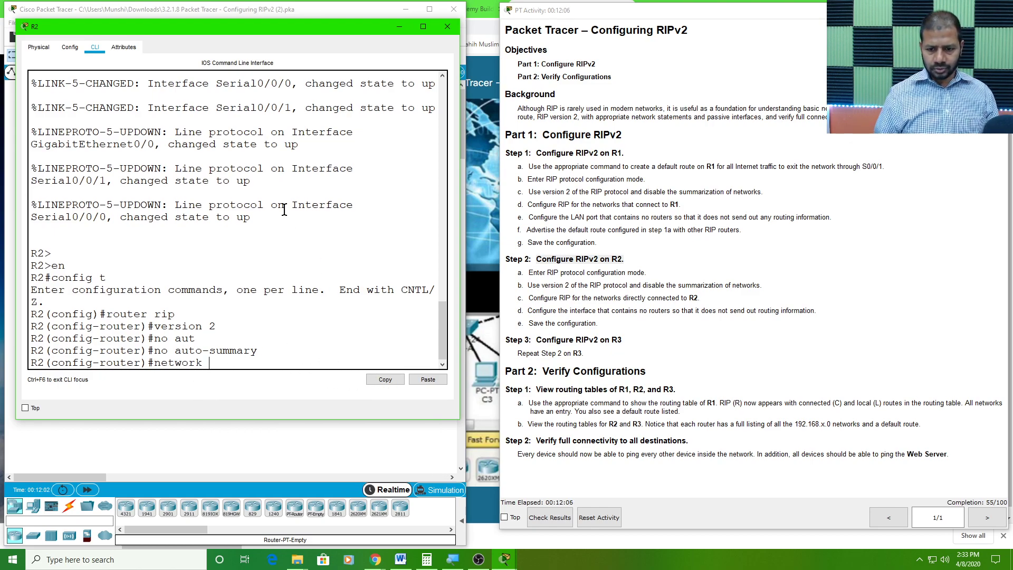
{"action": "type", "text": " 192"}
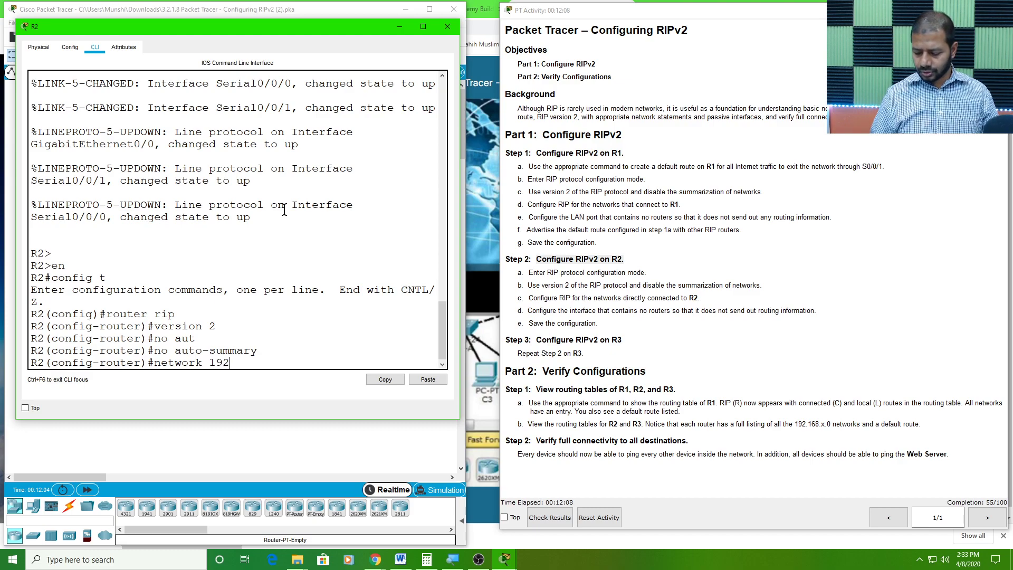
{"action": "type", "text": ".168.2.0"}
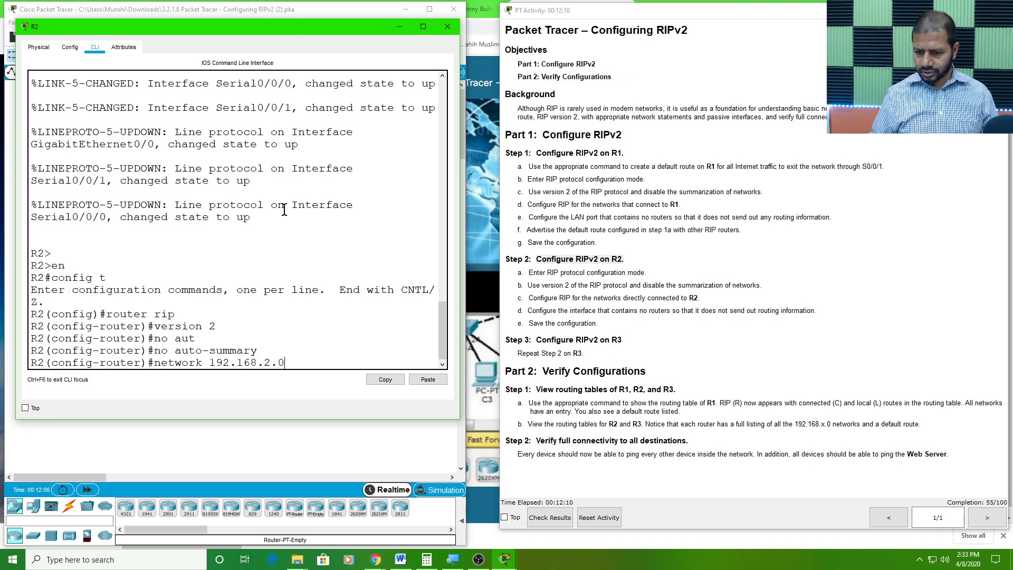
{"action": "key", "text": "Return"}
Add network 192.168.3.0 to RIP on R2 by recalling and editing the previous network command
{"action": "key", "text": "Up"}
{"action": "key", "text": "BackSpace"}
{"action": "key", "text": "BackSpace"}
{"action": "key", "text": "BackSpace"}
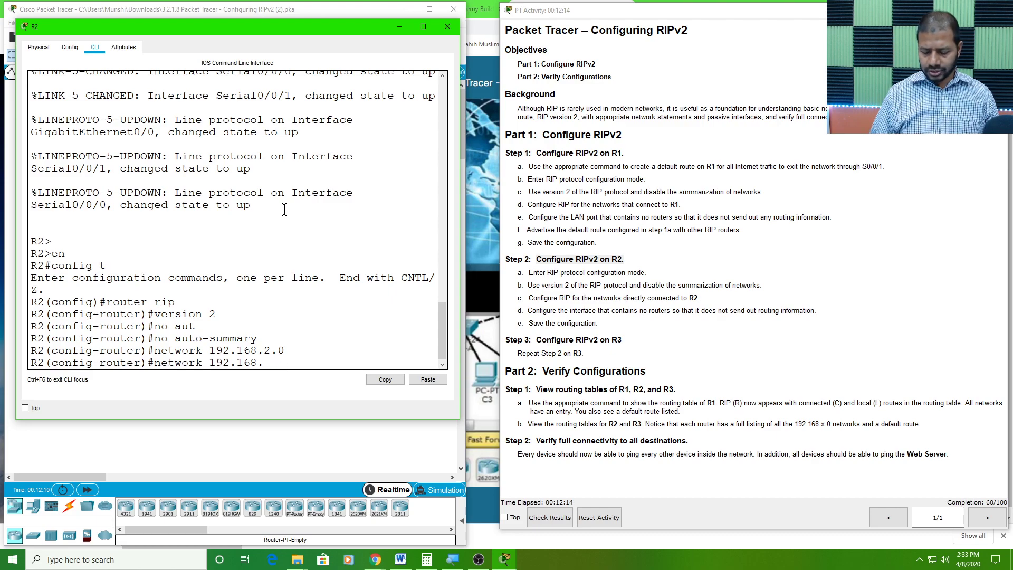
{"action": "type", "text": "3.0"}
{"action": "key", "text": "Return"}
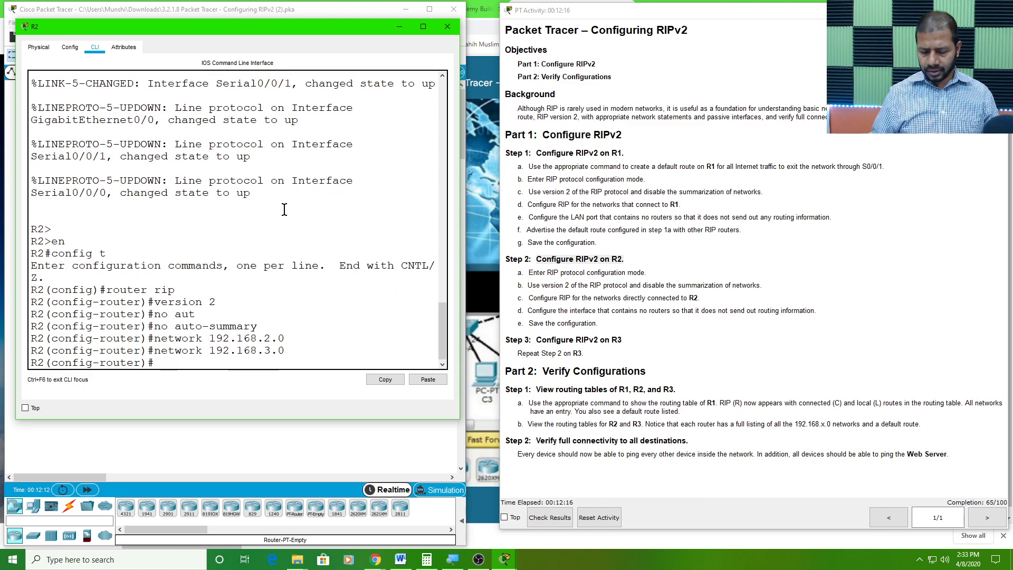
Add network 192.168.4.0 to RIP on R2 by editing the recalled network command
{"action": "key", "text": "Up"}
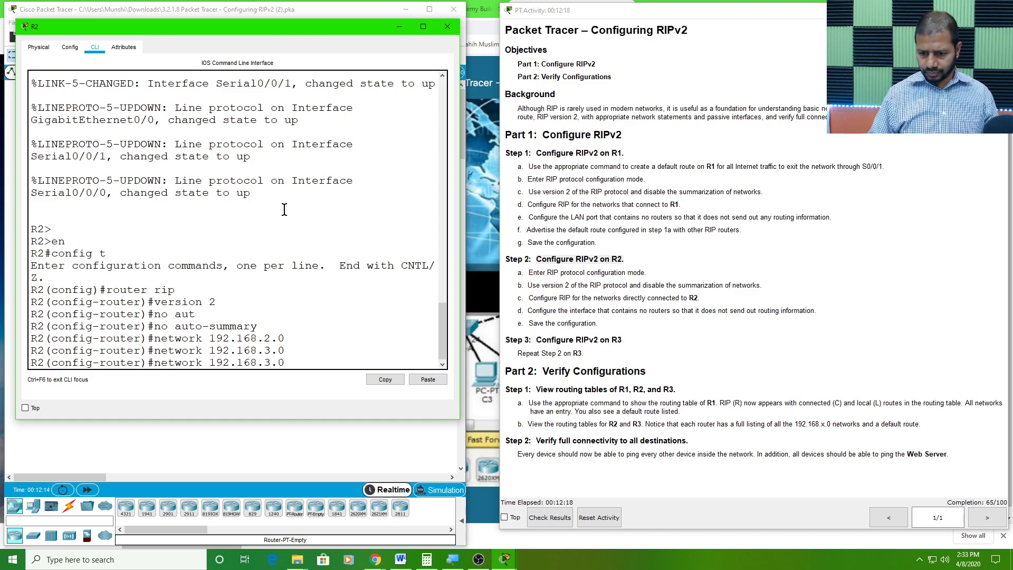
{"action": "key", "text": "BackSpace"}
{"action": "key", "text": "BackSpace"}
{"action": "type", "text": "4.0"}
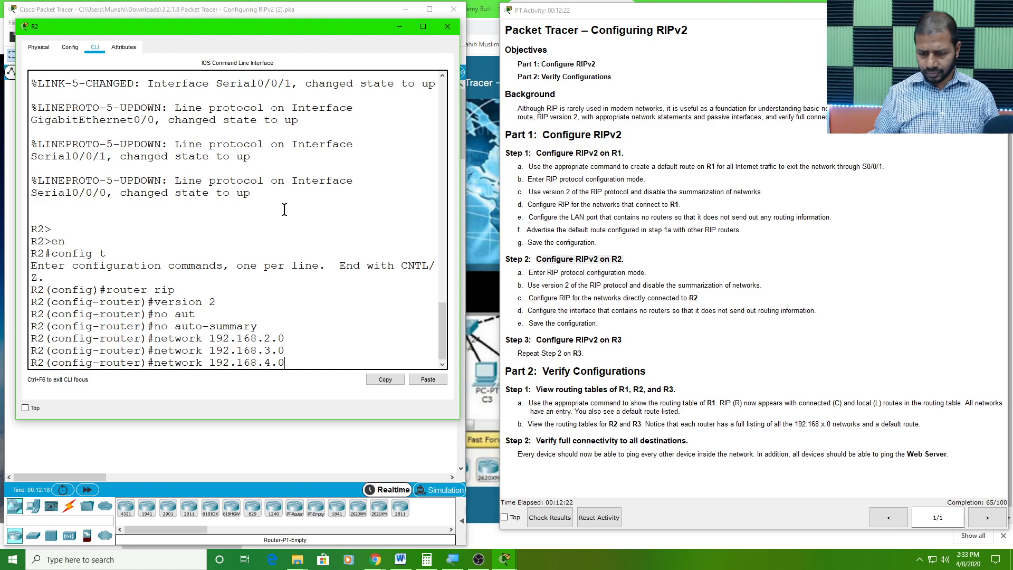
{"action": "key", "text": "Return"}
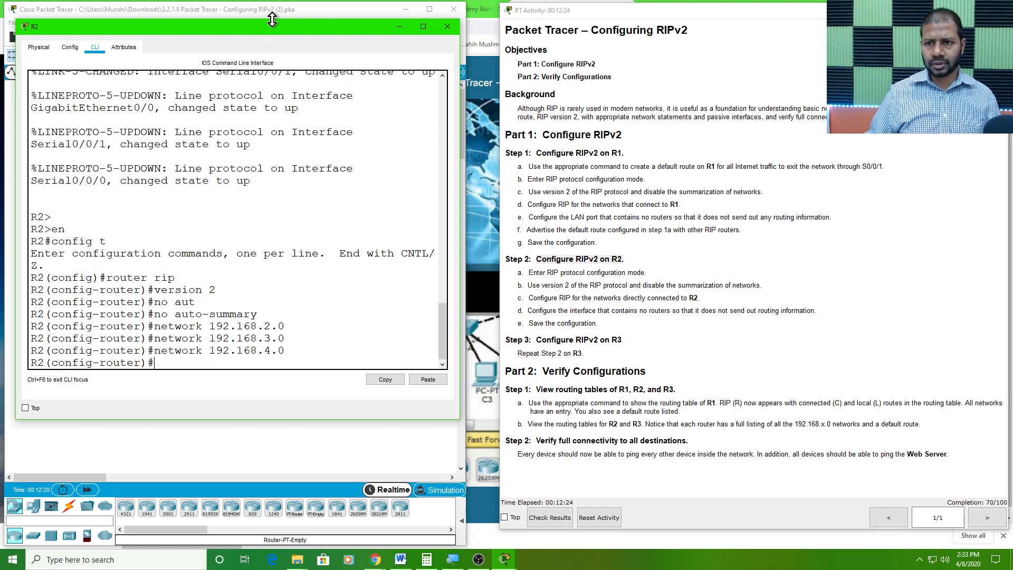
Highlight the interface task in Step 2d and move R2's window aside to examine the topology around R2
{"action": "left_click_drag", "start_coordinate": [274, 27], "coordinate": [705, 88]}
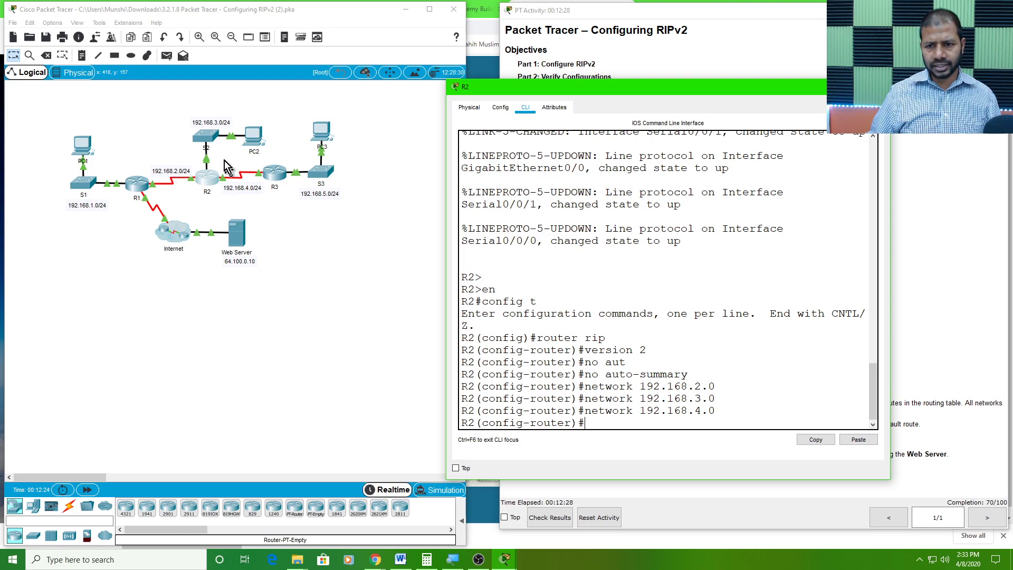
{"action": "left_click_drag", "start_coordinate": [736, 88], "coordinate": [392, 31]}
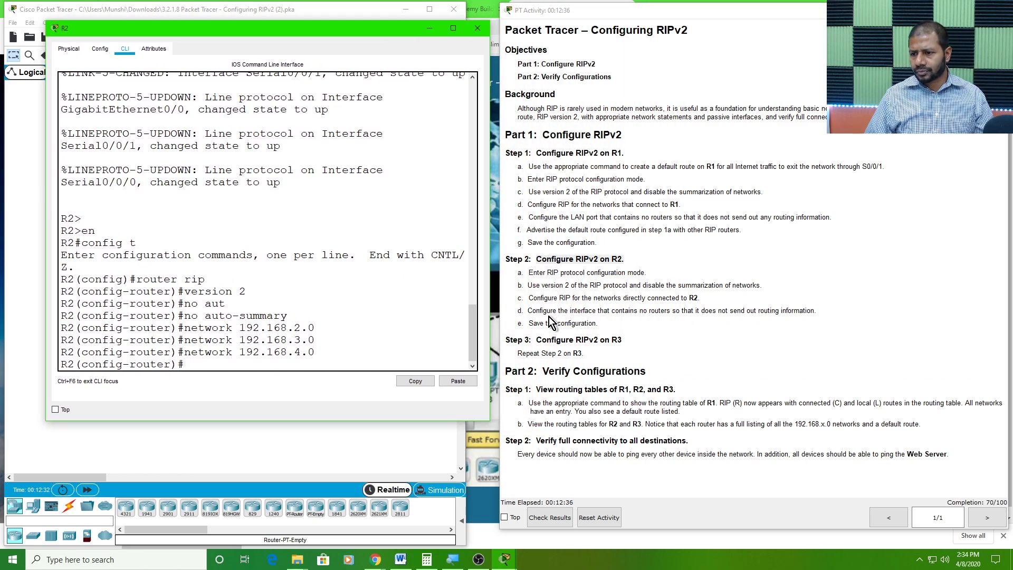
{"action": "left_click_drag", "start_coordinate": [528, 311], "coordinate": [823, 309]}
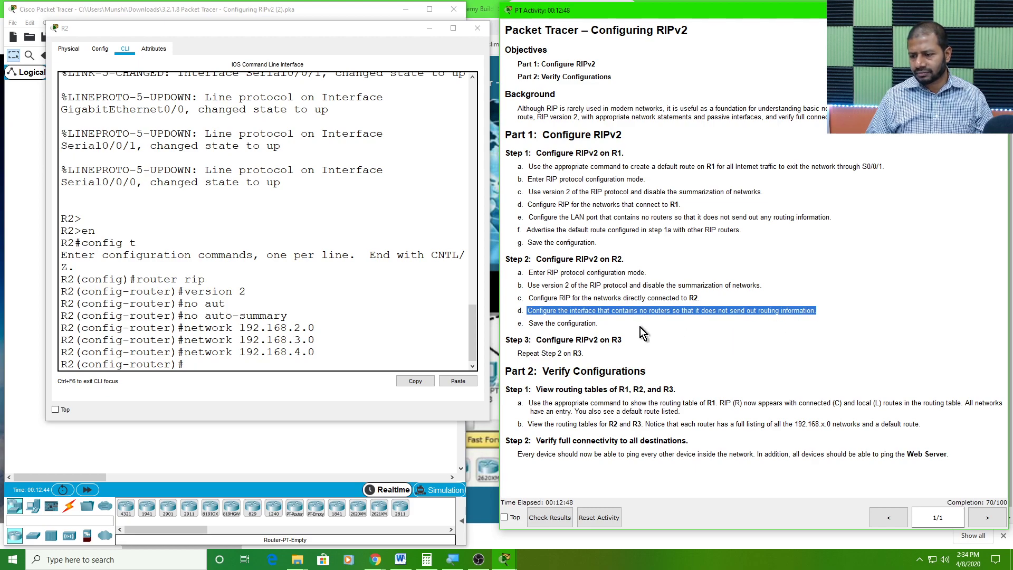
{"action": "left_click_drag", "start_coordinate": [359, 31], "coordinate": [679, 44]}
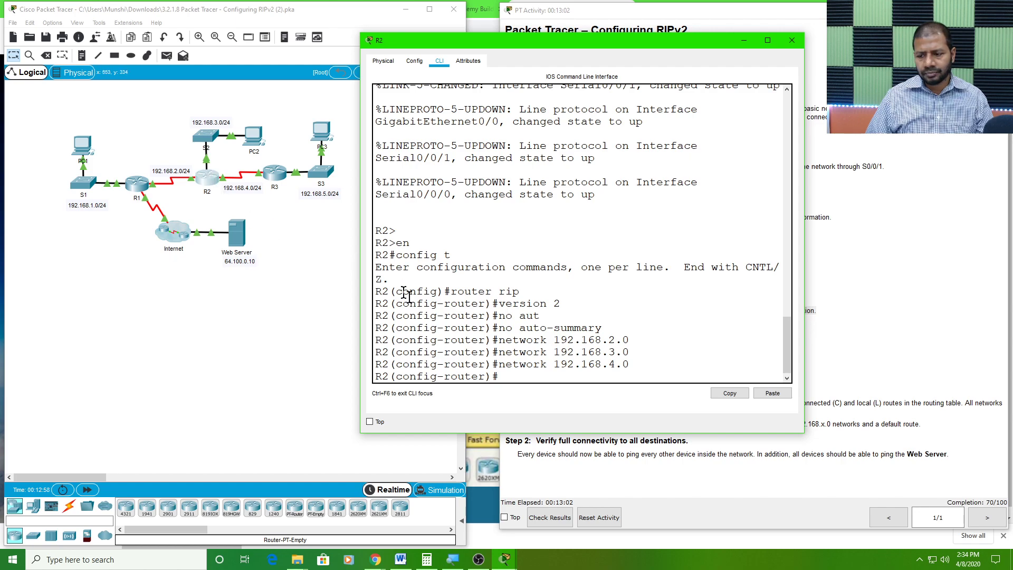
Make R2's LAN interface g0/0 passive in RIP so it sends no routing updates
{"action": "type", "text": "s"}
{"action": "key", "text": "Tab"}
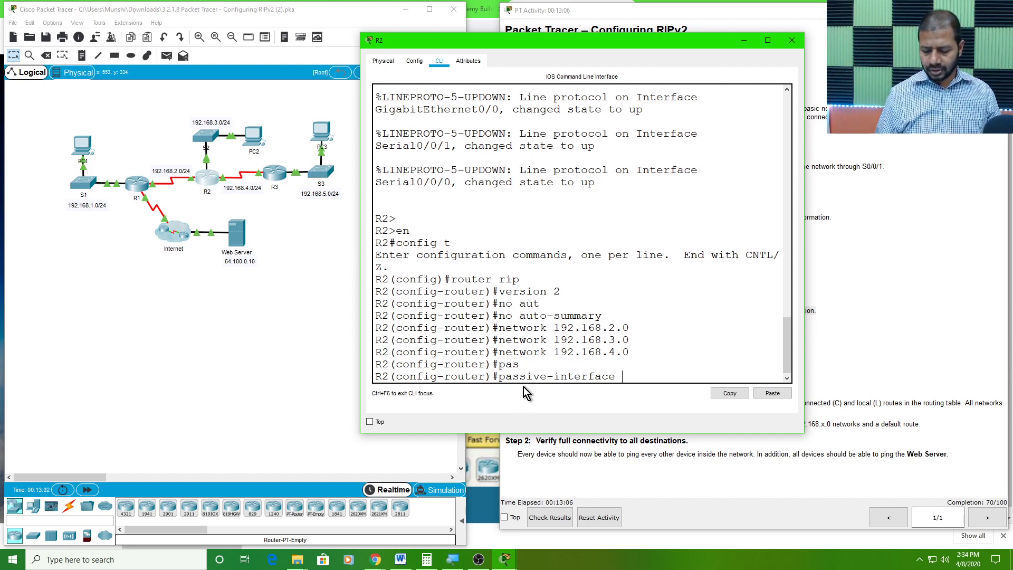
{"action": "type", "text": "g"}
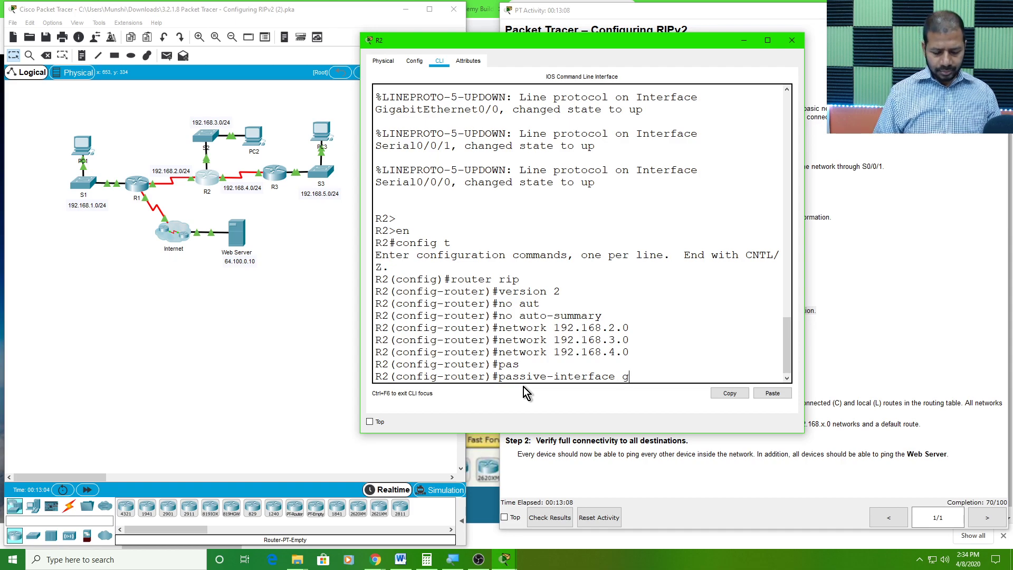
{"action": "type", "text": "0/0"}
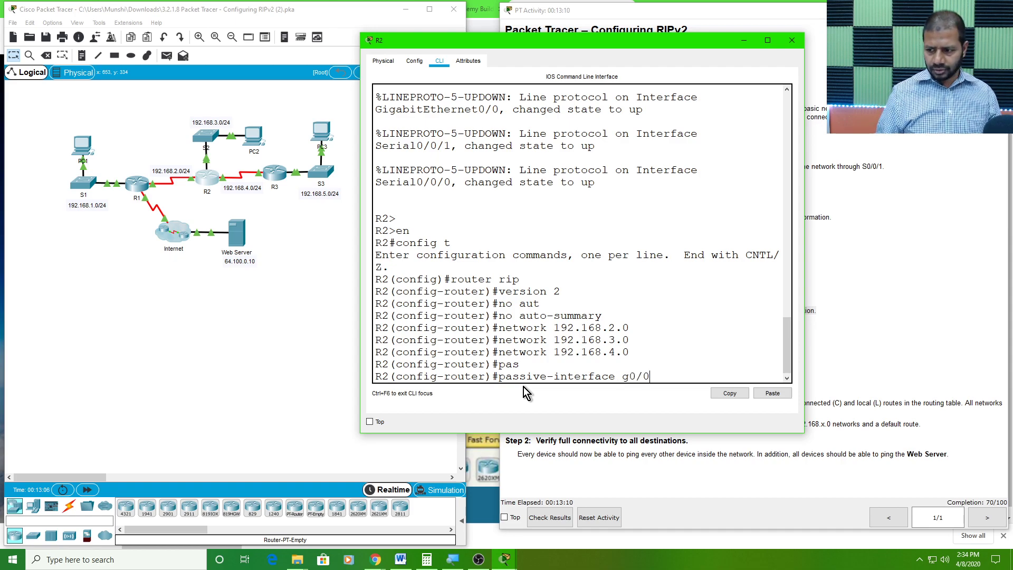
{"action": "key", "text": "Return"}
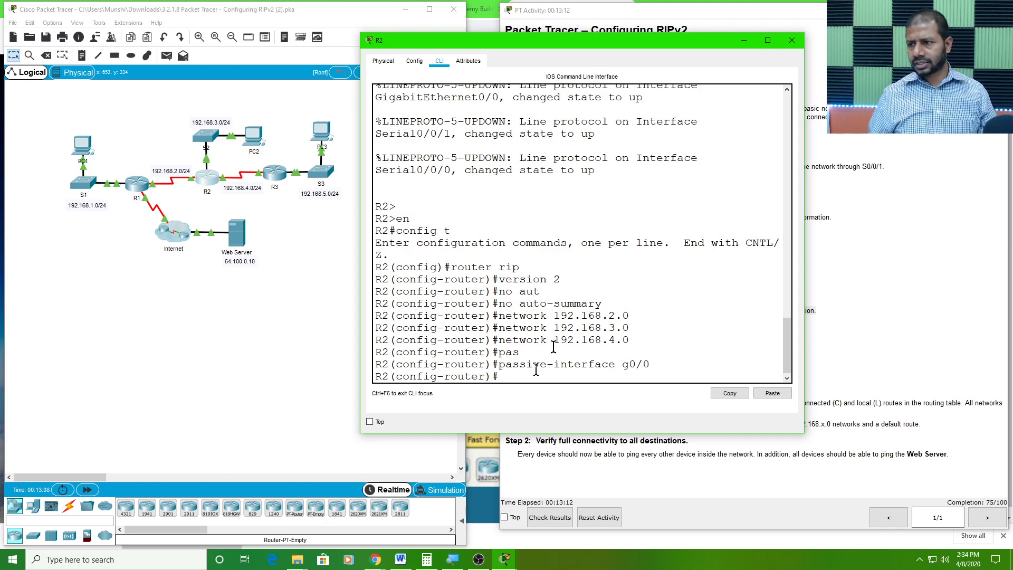
End the RIP configuration on R2 and return to privileged EXEC mode
{"action": "left_click_drag", "start_coordinate": [705, 42], "coordinate": [688, 61]}
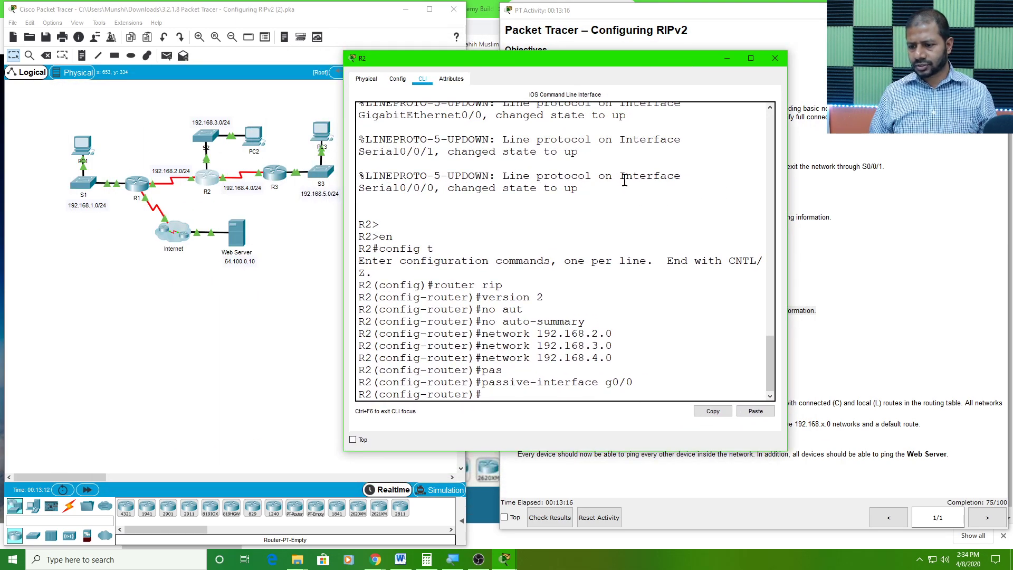
{"action": "type", "text": "end"}
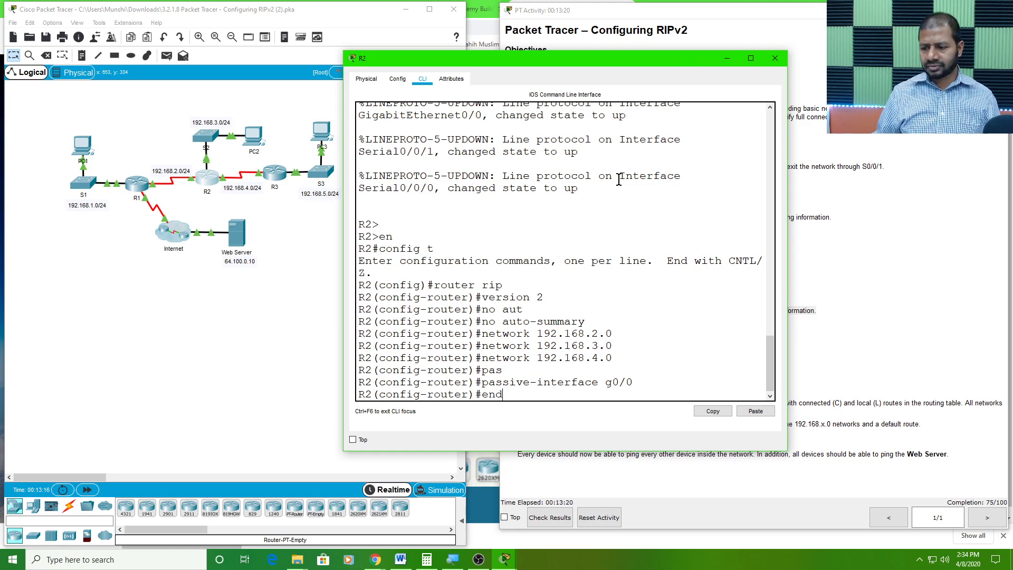
{"action": "key", "text": "Return"}
{"action": "key", "text": "Return"}
{"action": "key", "text": "Return"}
{"action": "key", "text": "Return"}
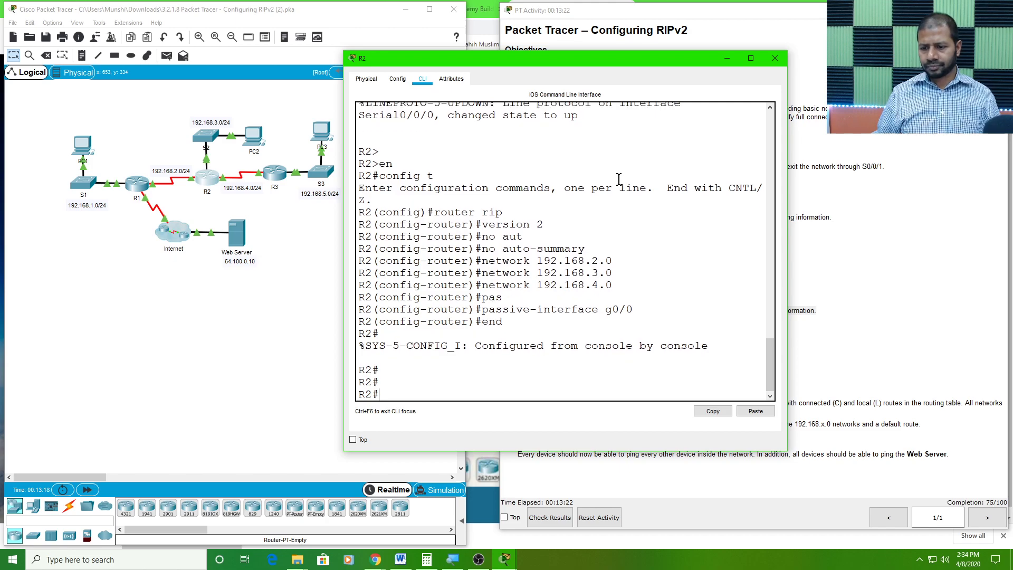
Save R2's running-config to startup-config, accepting the default destination filename
{"action": "type", "text": "c"}
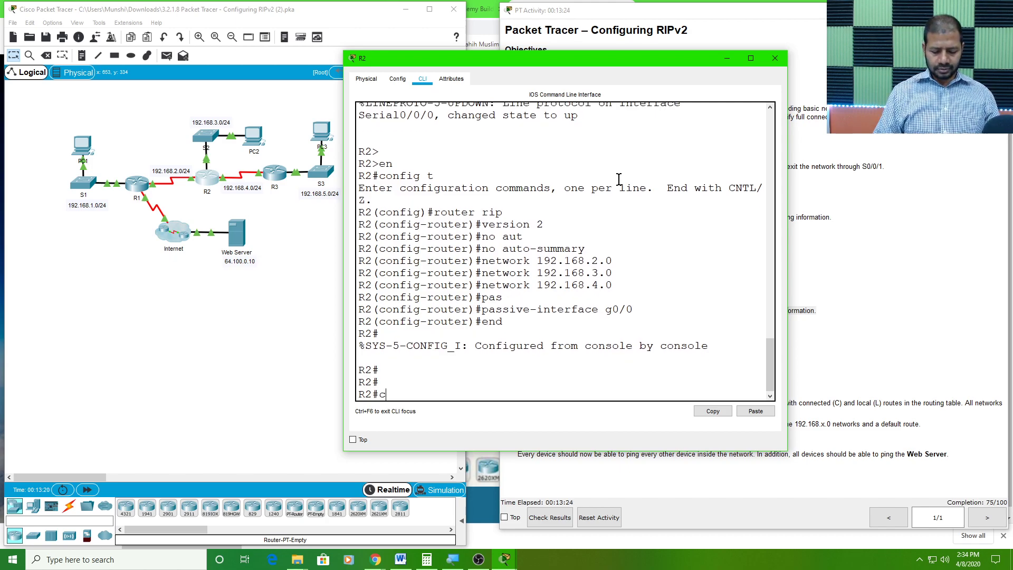
{"action": "type", "text": "opy run"}
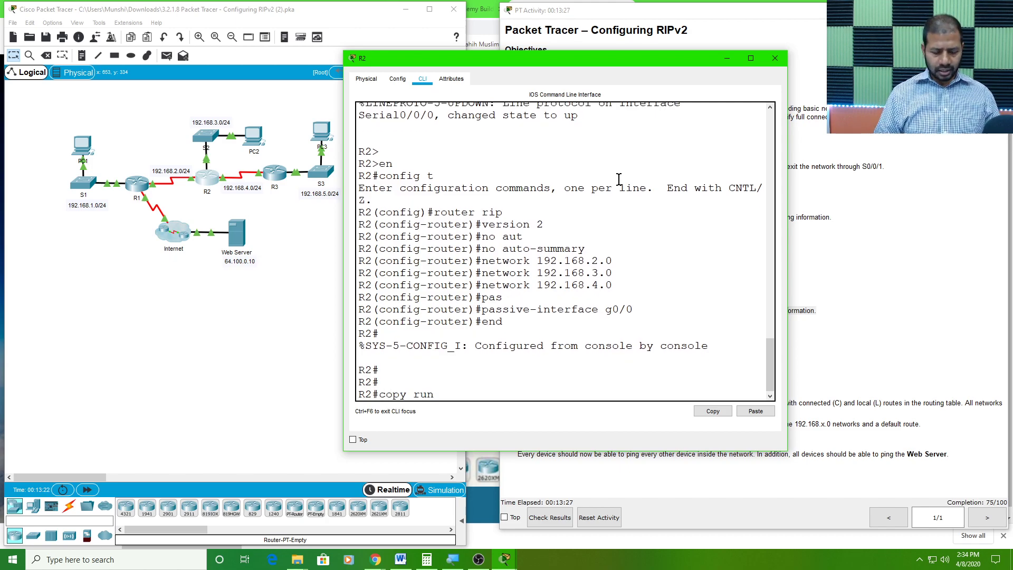
{"action": "key", "text": "Tab"}
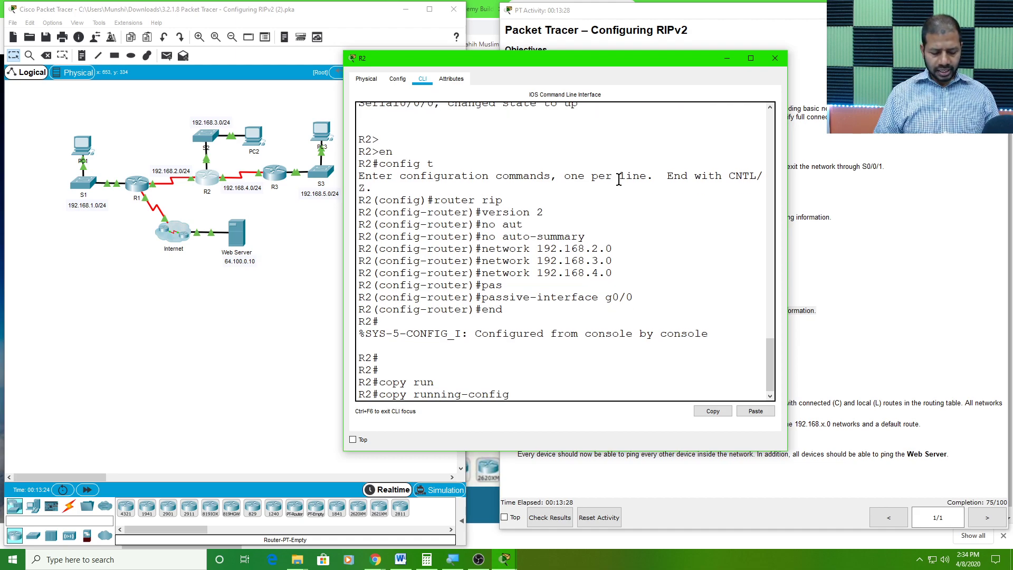
{"action": "type", "text": "start"}
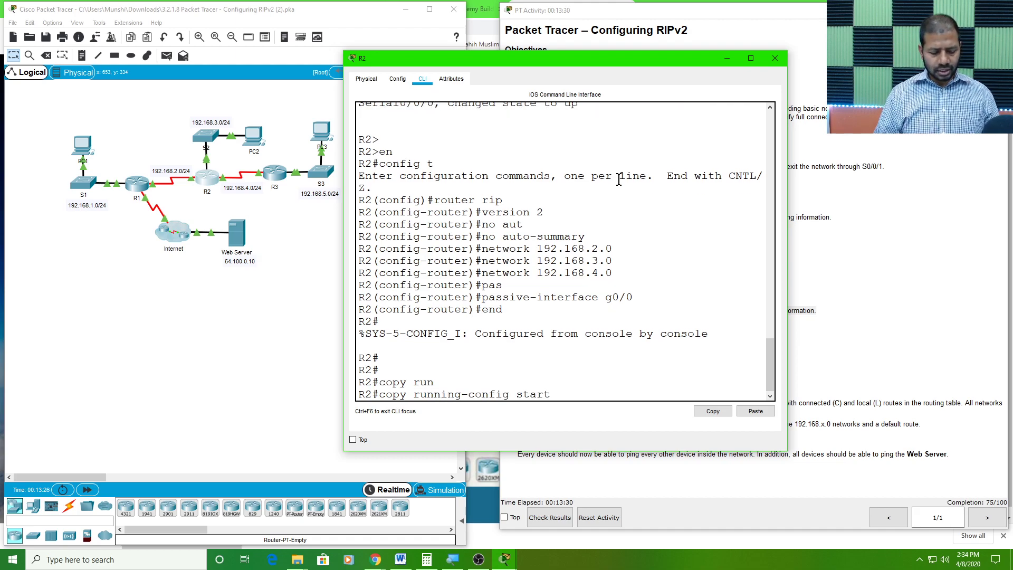
{"action": "key", "text": "Tab"}
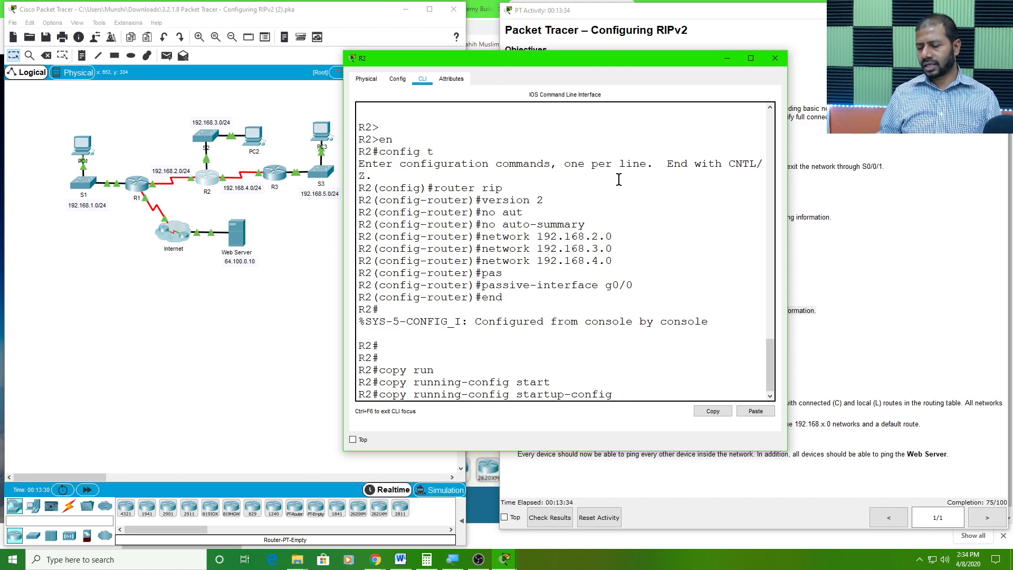
{"action": "key", "text": "Return"}
{"action": "key", "text": "Return"}
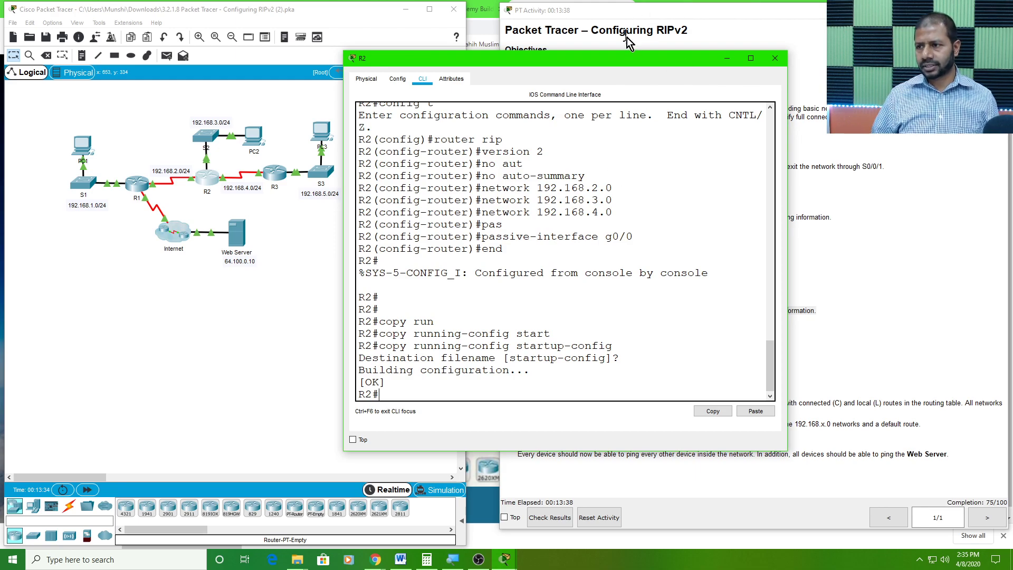
Uncover the activity instructions and highlight the Step 3 heading and its instruction for R3
{"action": "left_click_drag", "start_coordinate": [647, 59], "coordinate": [275, 83]}
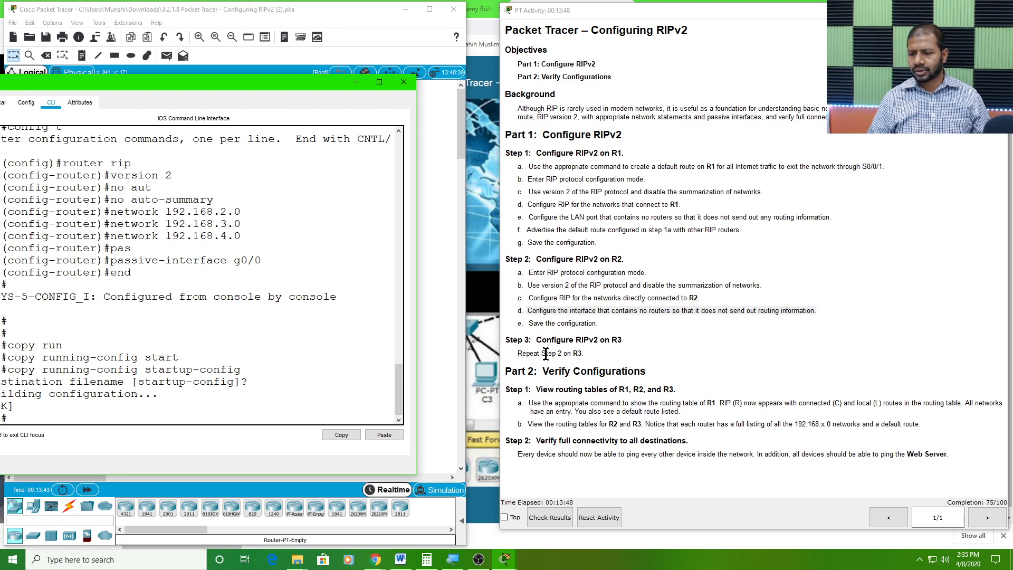
{"action": "left_click_drag", "start_coordinate": [536, 339], "coordinate": [627, 340]}
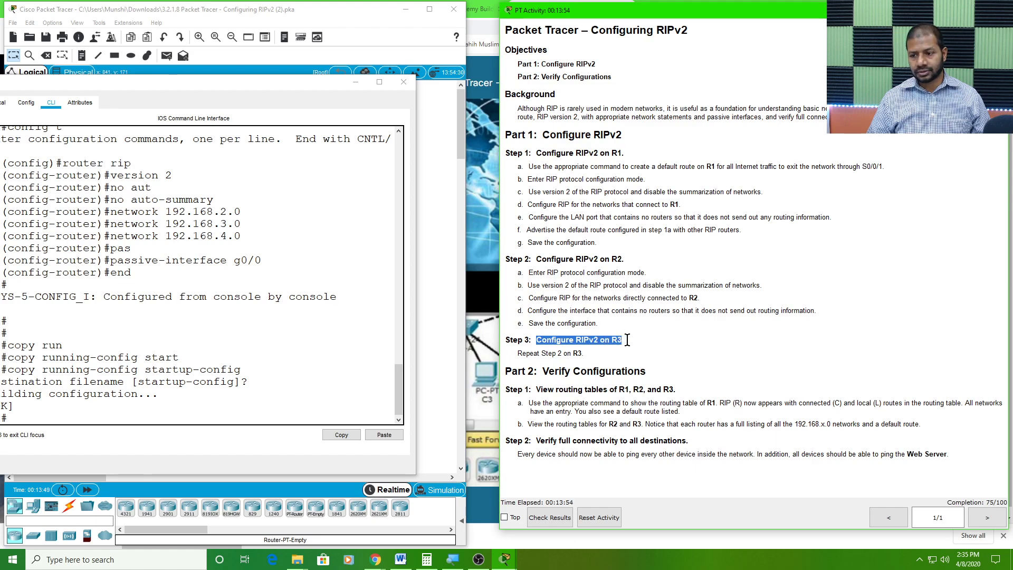
{"action": "left_click_drag", "start_coordinate": [558, 353], "coordinate": [585, 352]}
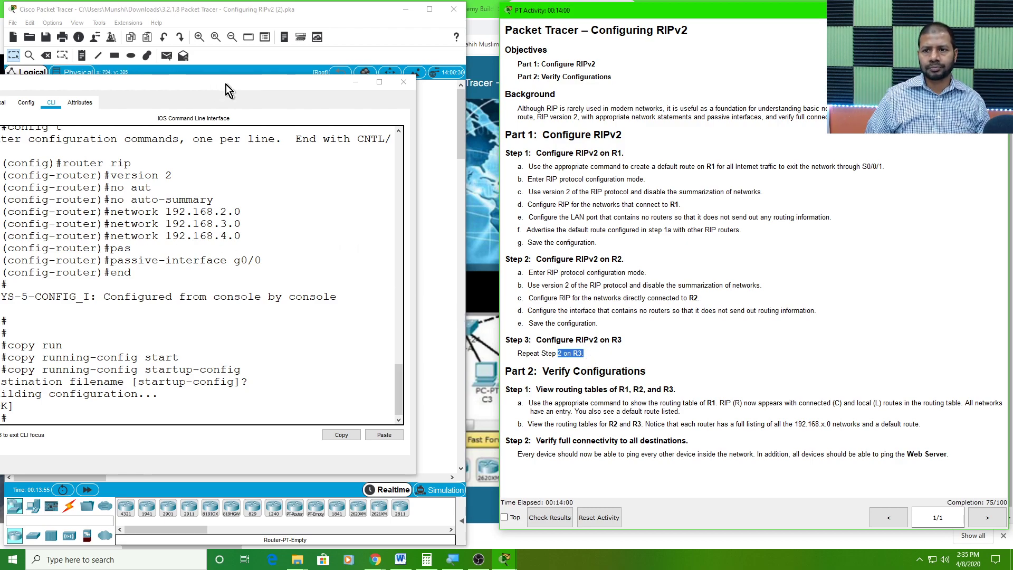
Minimize R2's window, open R3 in an enlarged window and bring up its command-line prompt
{"action": "left_click_drag", "start_coordinate": [224, 80], "coordinate": [483, 96]}
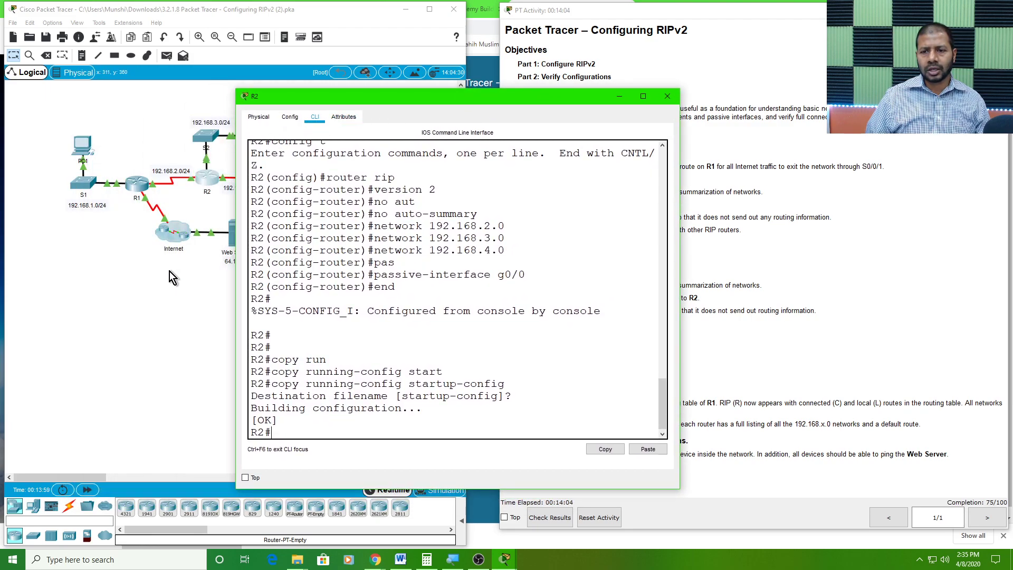
{"action": "left_click", "coordinate": [619, 94]}
{"action": "left_click", "coordinate": [281, 171]}
{"action": "left_click_drag", "start_coordinate": [452, 125], "coordinate": [109, 25]}
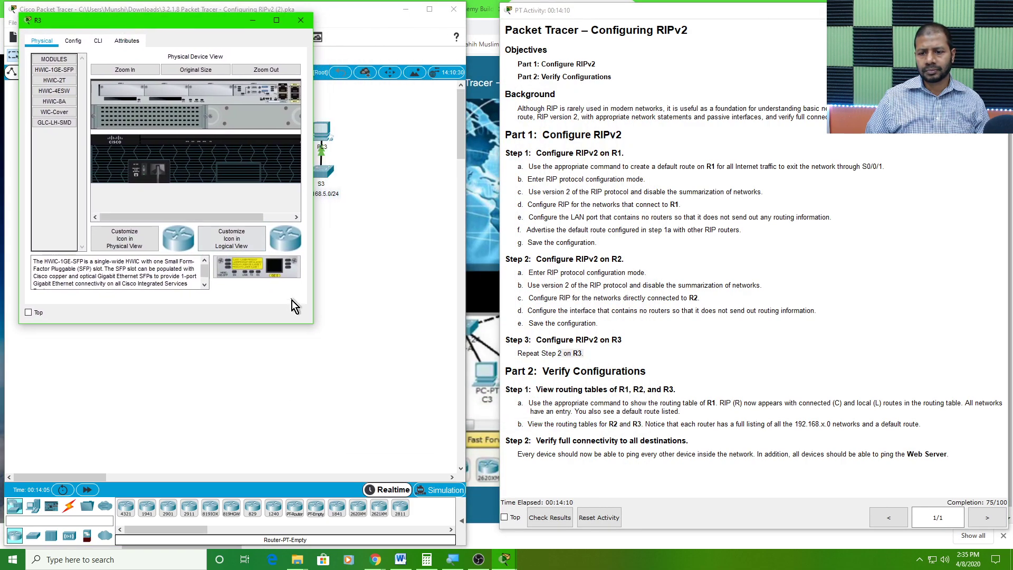
{"action": "left_click_drag", "start_coordinate": [315, 320], "coordinate": [493, 426]}
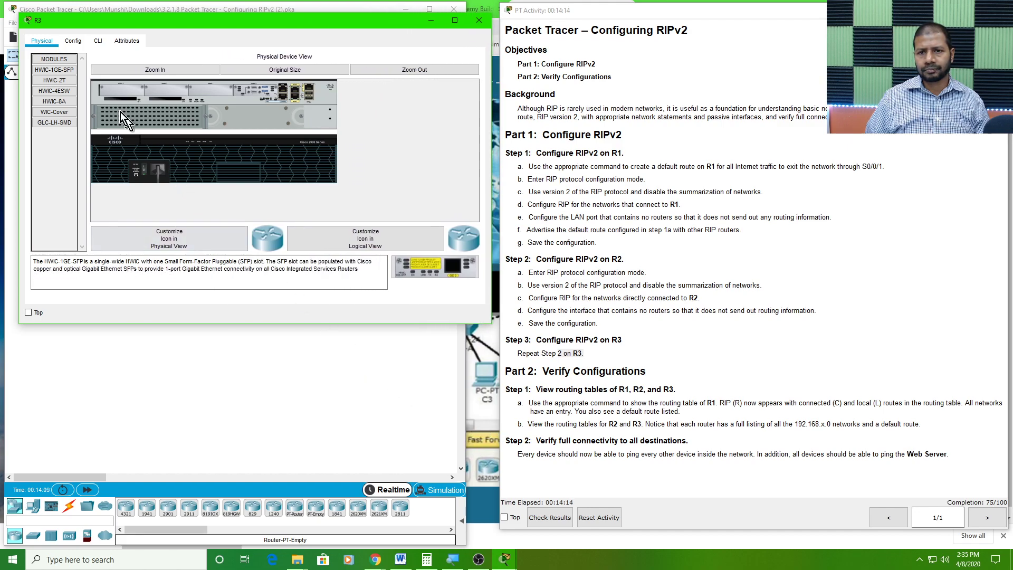
{"action": "left_click_drag", "start_coordinate": [169, 324], "coordinate": [165, 430]}
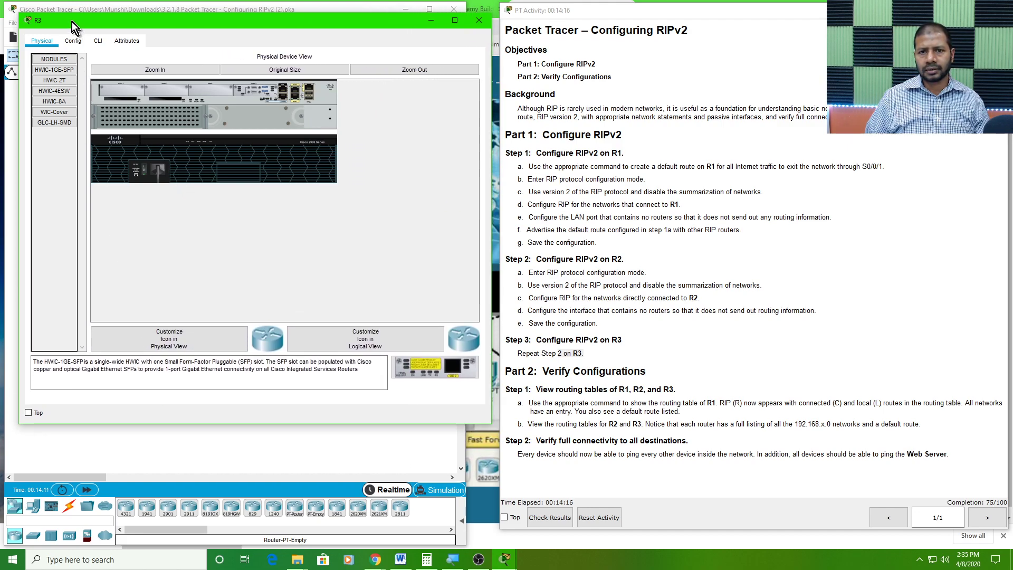
{"action": "left_click", "coordinate": [98, 40]}
{"action": "key", "text": "Return"}
{"action": "key", "text": "Return"}
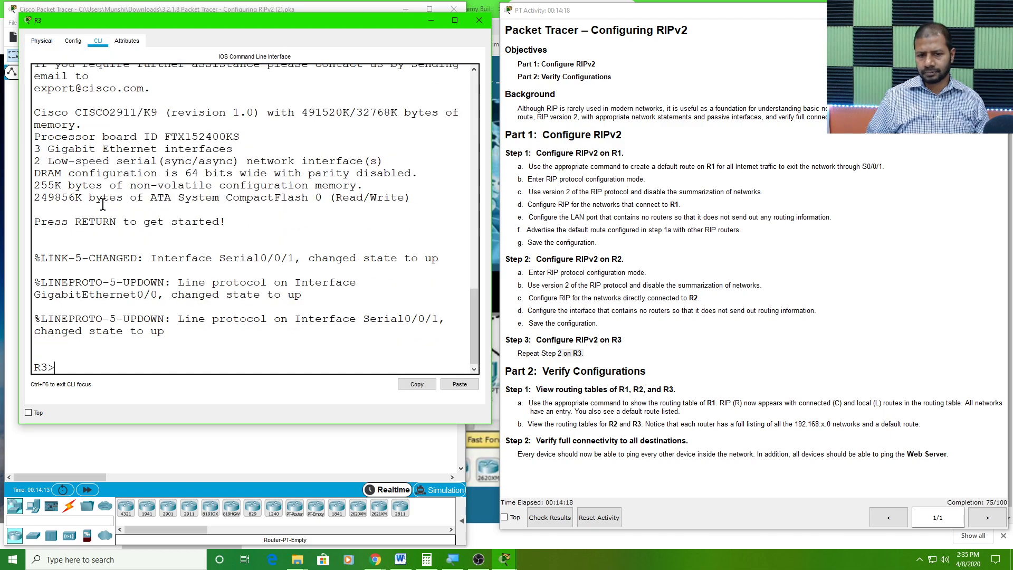
Enter privileged EXEC mode and global configuration on R3, and start RIP router configuration
{"action": "type", "text": "en"}
{"action": "key", "text": "Return"}
{"action": "type", "text": "config"}
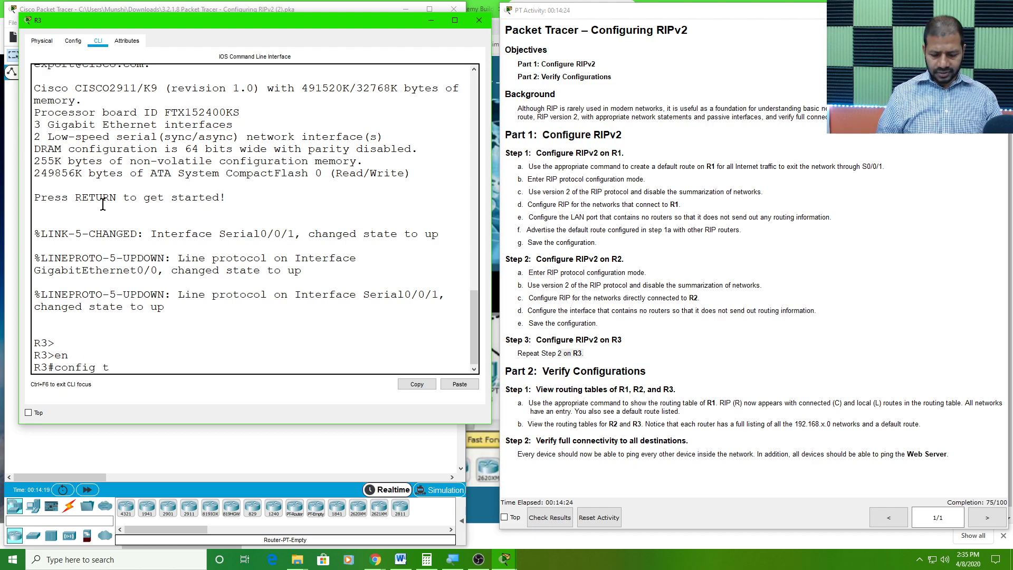
{"action": "type", "text": " t"}
{"action": "key", "text": "Return"}
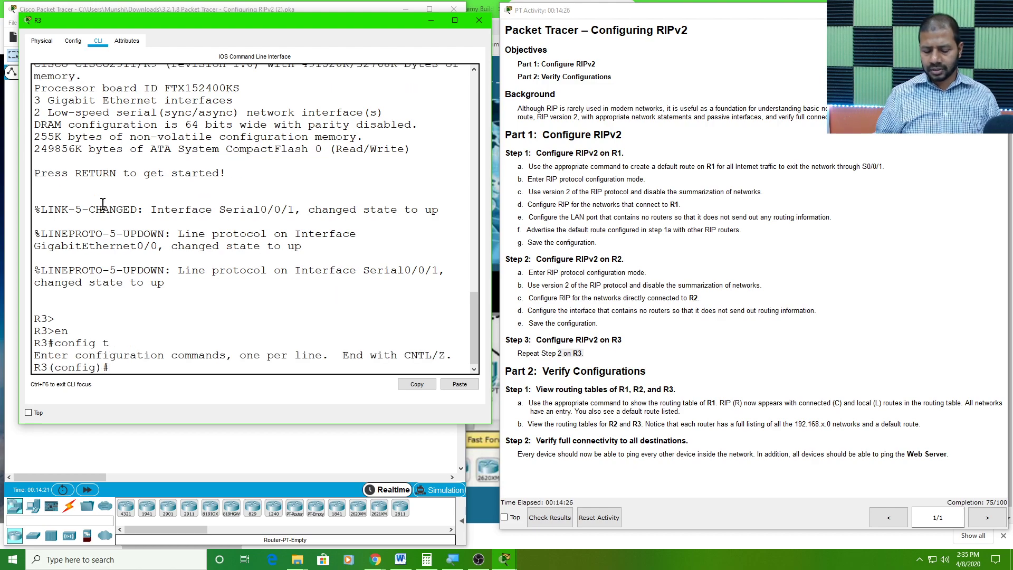
{"action": "type", "text": "router"}
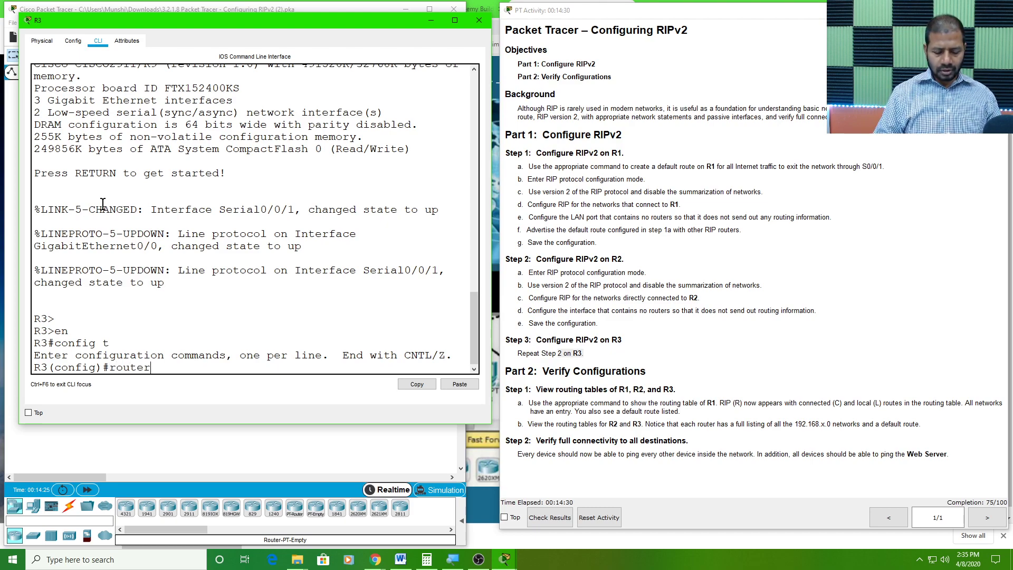
{"action": "type", "text": " rip"}
{"action": "key", "text": "Return"}
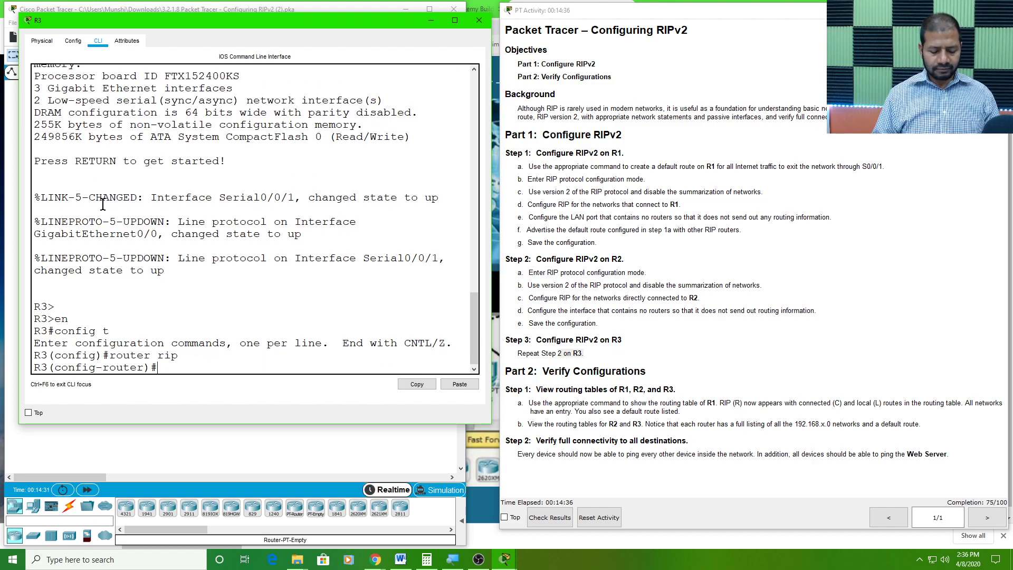
Set RIP to version 2 on R3 and disable automatic summarization
{"action": "type", "text": "ve"}
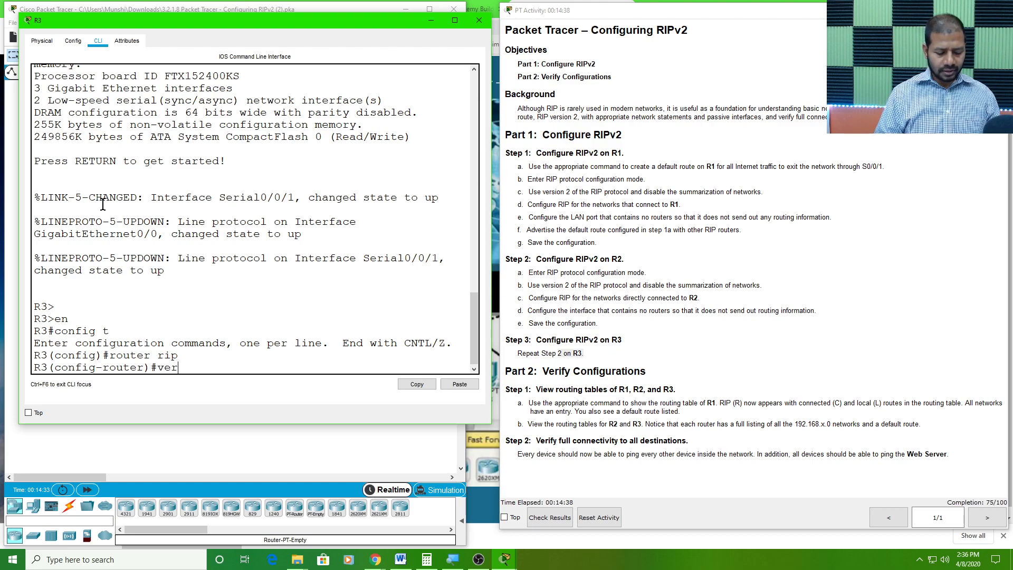
{"action": "type", "text": "r"}
{"action": "key", "text": "Tab"}
{"action": "type", "text": "2"}
{"action": "key", "text": "Return"}
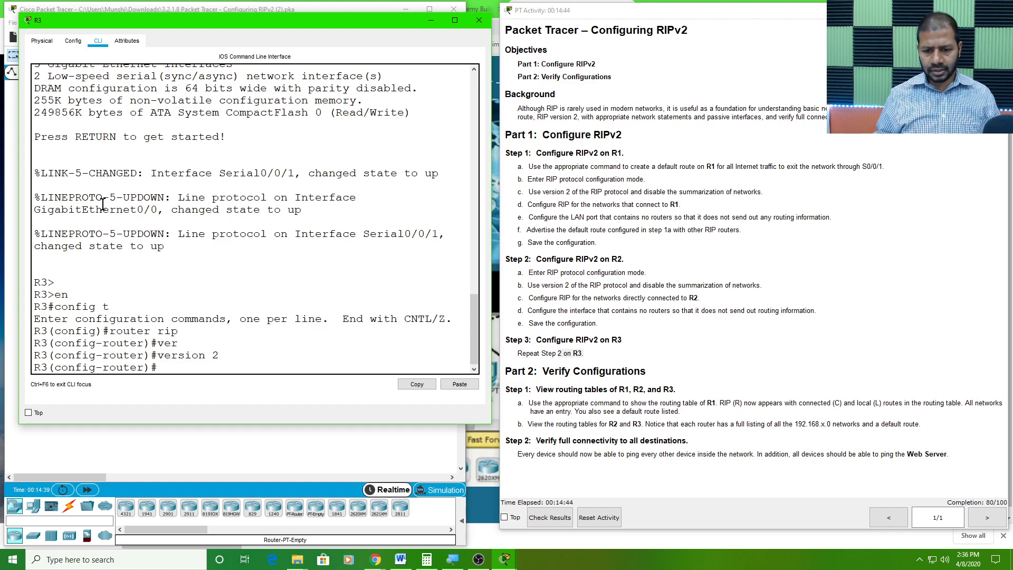
{"action": "type", "text": "no"}
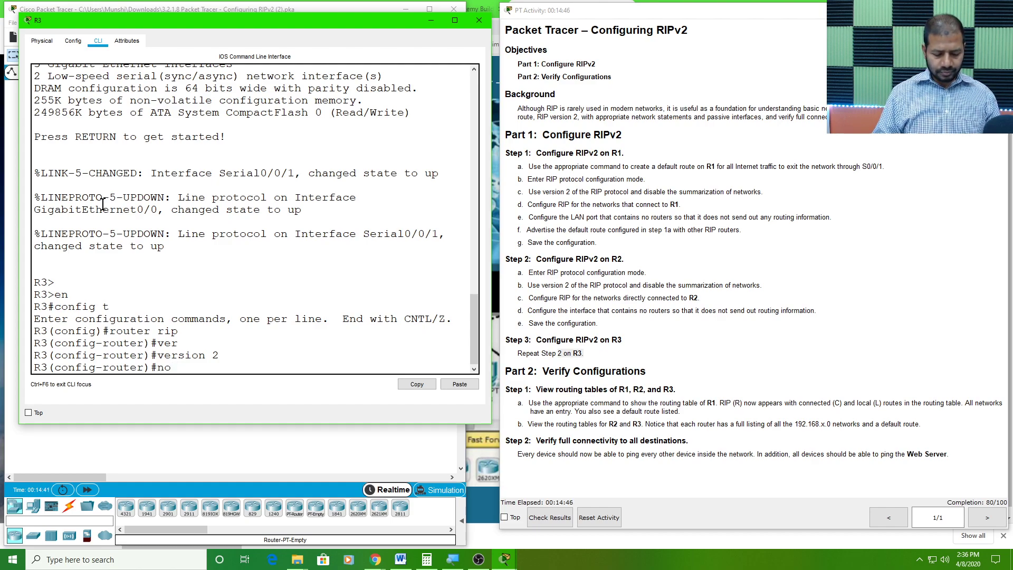
{"action": "type", "text": " au"}
{"action": "key", "text": "Tab"}
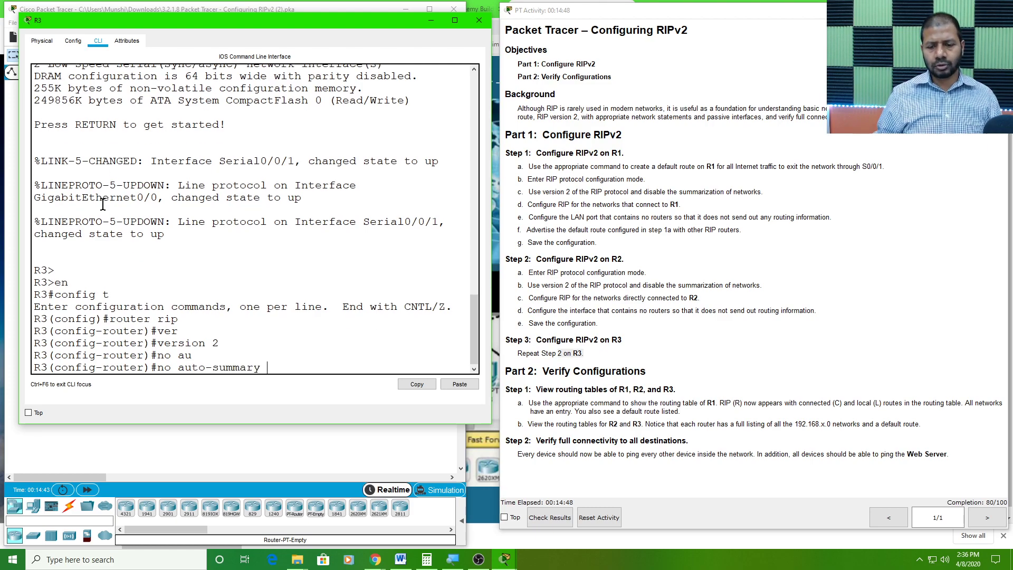
{"action": "key", "text": "Return"}
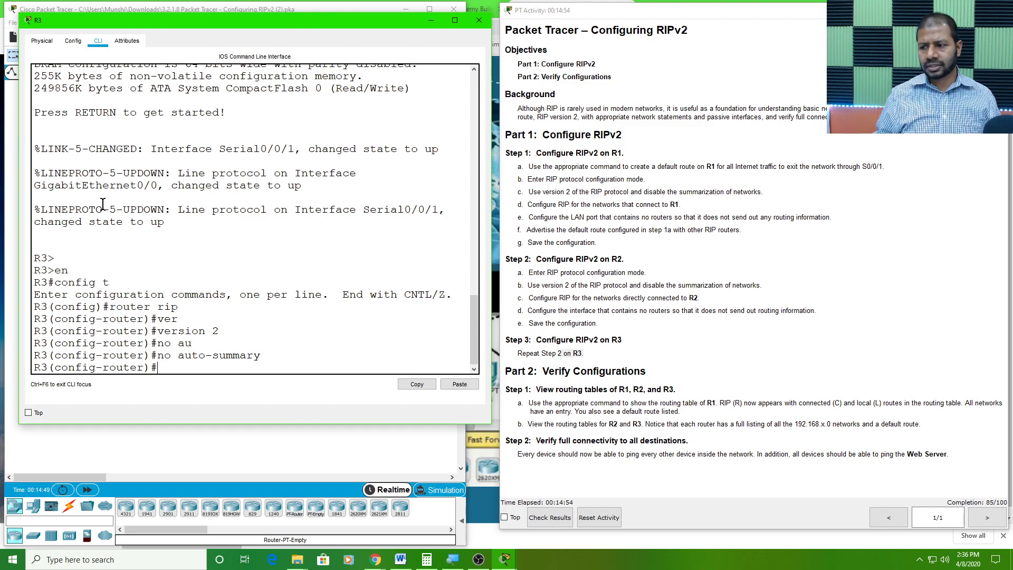
Check the topology around R3 and add its directly connected network 192.168.4.0 to RIP
{"action": "type", "text": "network"}
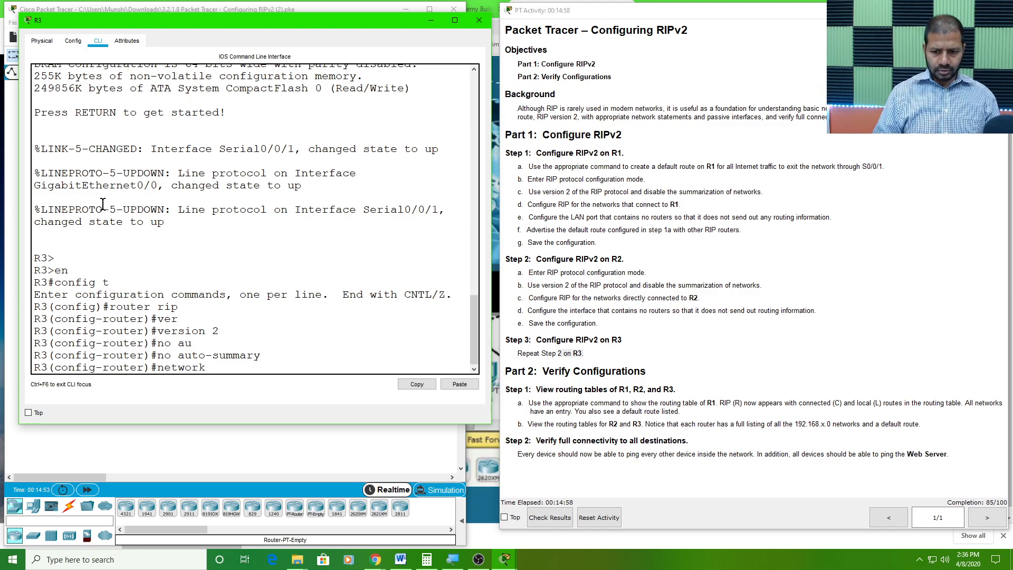
{"action": "left_click_drag", "start_coordinate": [195, 20], "coordinate": [685, 50]}
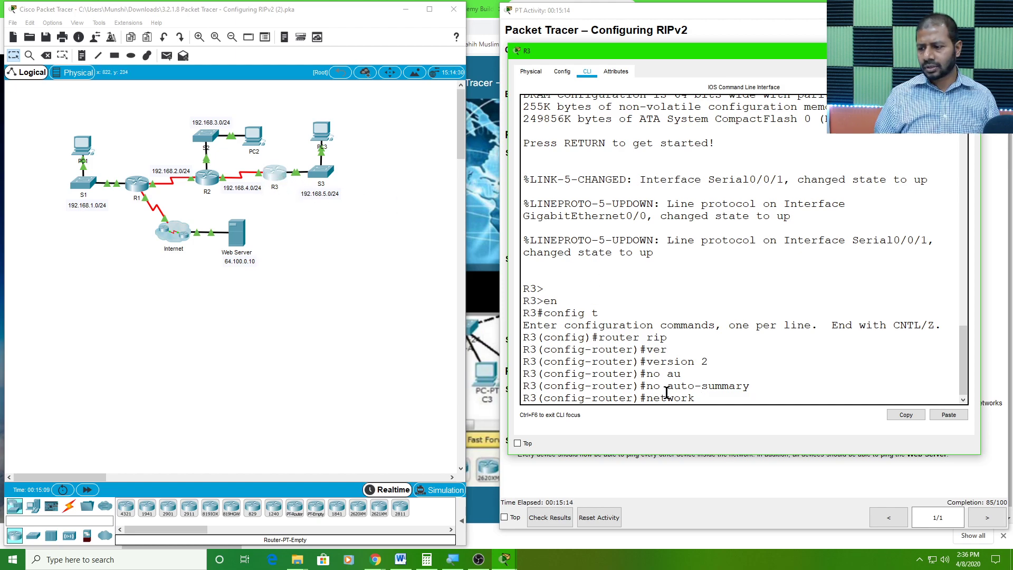
{"action": "type", "text": "192.16"}
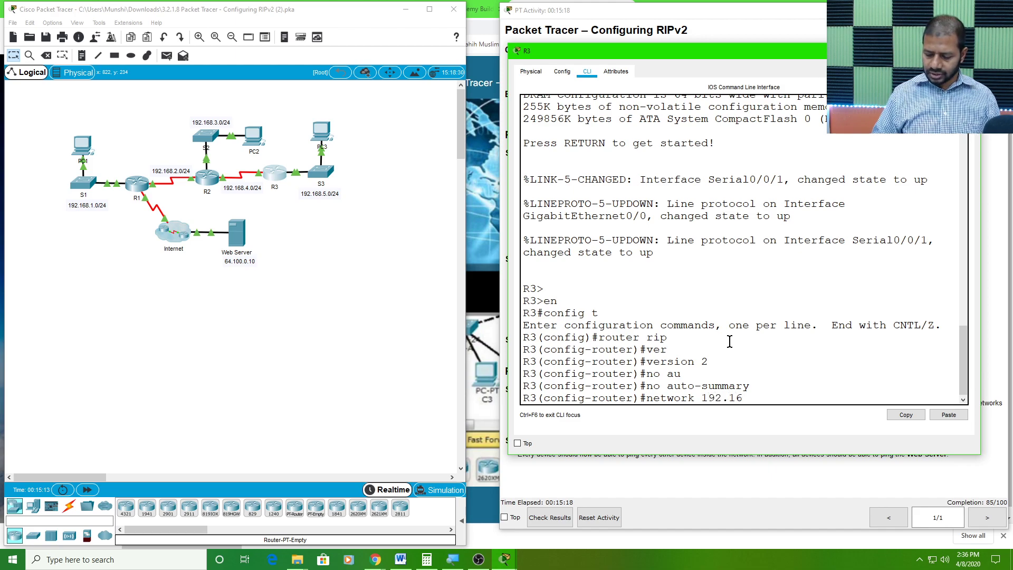
{"action": "type", "text": "8.4.0"}
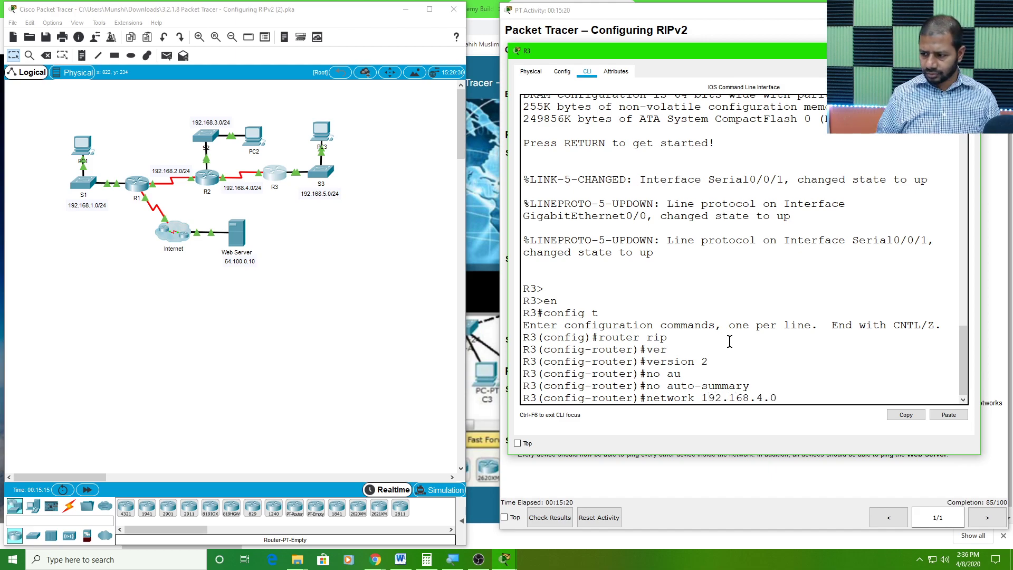
{"action": "key", "text": "Return"}
Add R3's directly connected LAN network 192.168.5.0 to its RIP configuration
{"action": "key", "text": "Up"}
{"action": "key", "text": "BackSpace"}
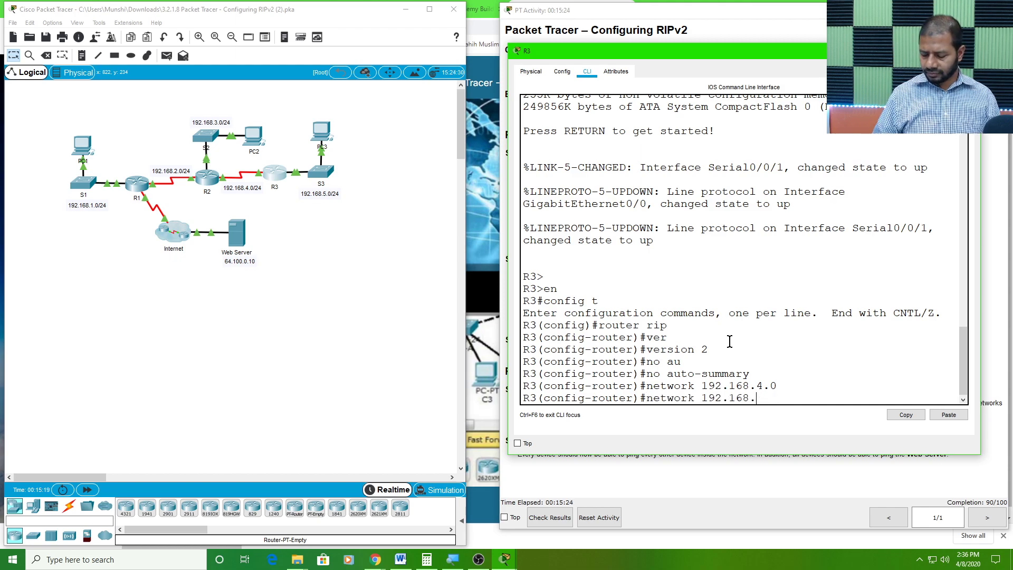
{"action": "type", "text": "5.0"}
{"action": "key", "text": "Return"}
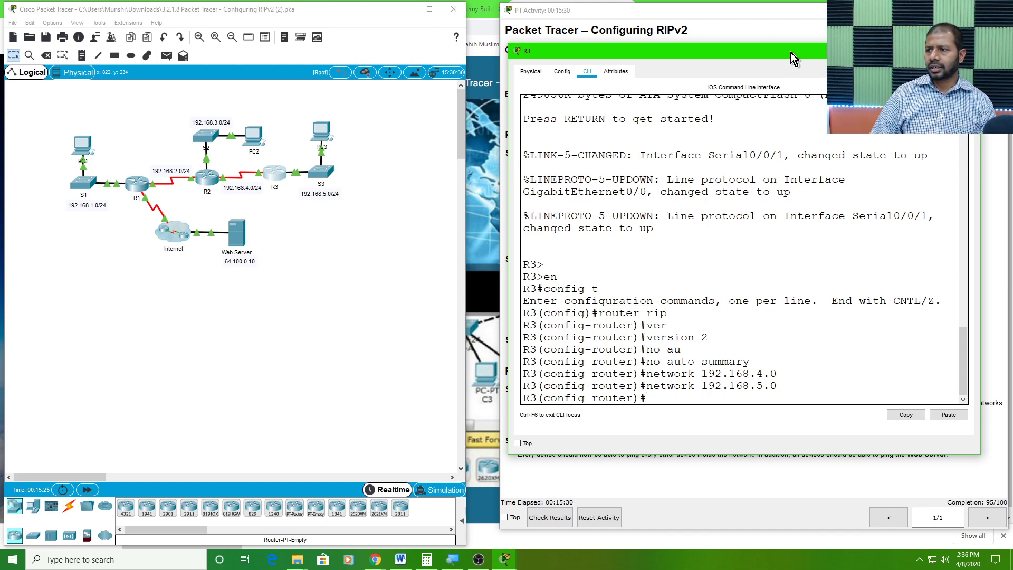
Make R3's LAN interface g0/0 passive in RIP so that it sends no routing updates
{"action": "left_click_drag", "start_coordinate": [765, 55], "coordinate": [779, 29]}
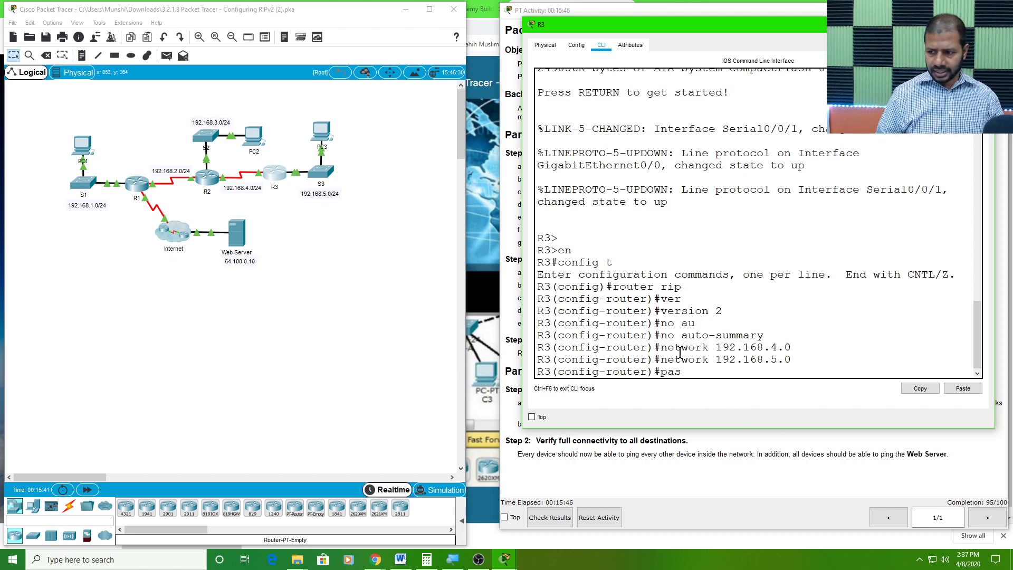
{"action": "key", "text": "Tab"}
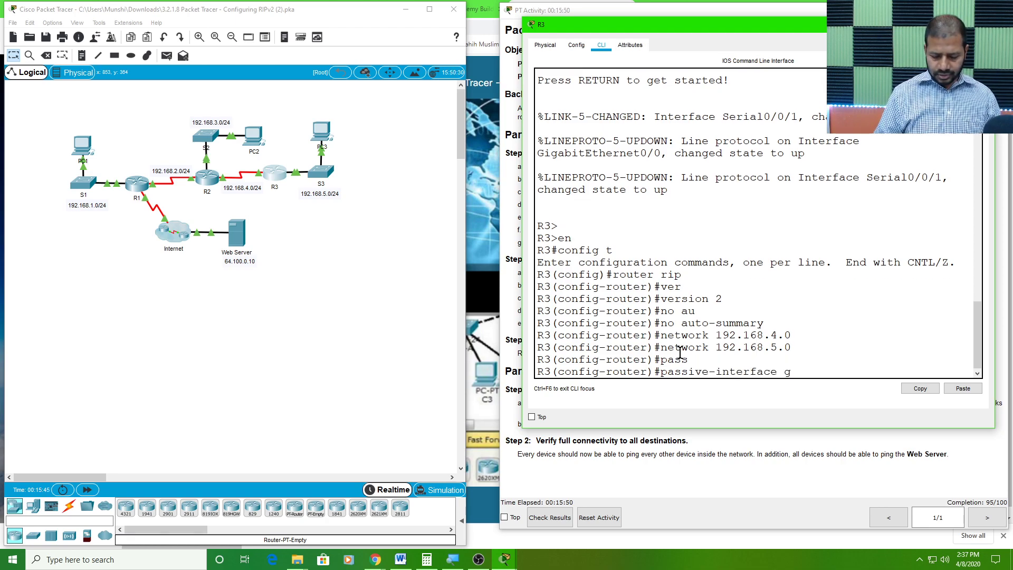
{"action": "type", "text": "g0/0"}
{"action": "key", "text": "Return"}
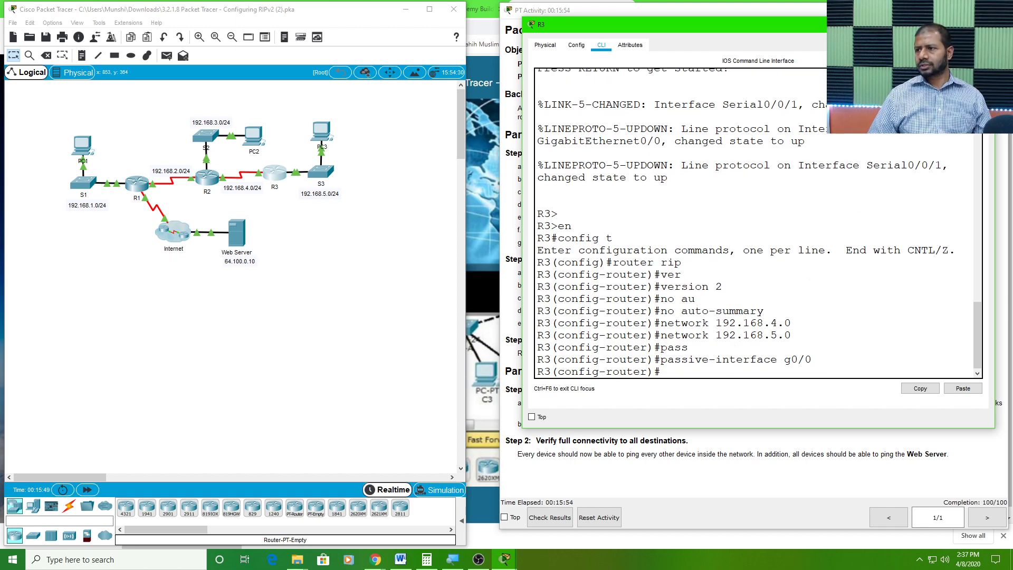
Move R3's window clear of the activity instructions and leave router configuration for privileged EXEC mode
{"action": "left_click_drag", "start_coordinate": [870, 25], "coordinate": [385, 64]}
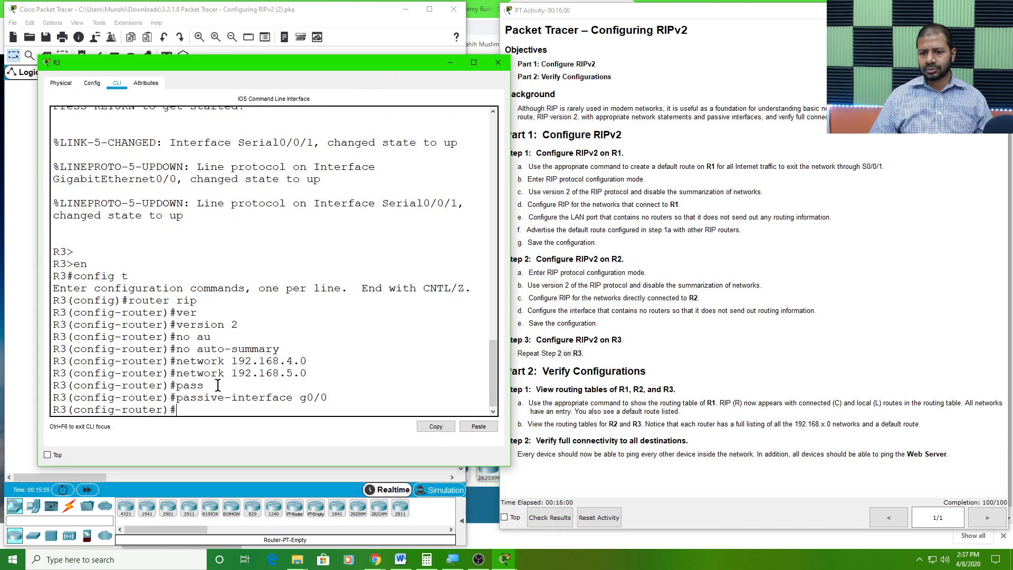
{"action": "type", "text": "cop"}
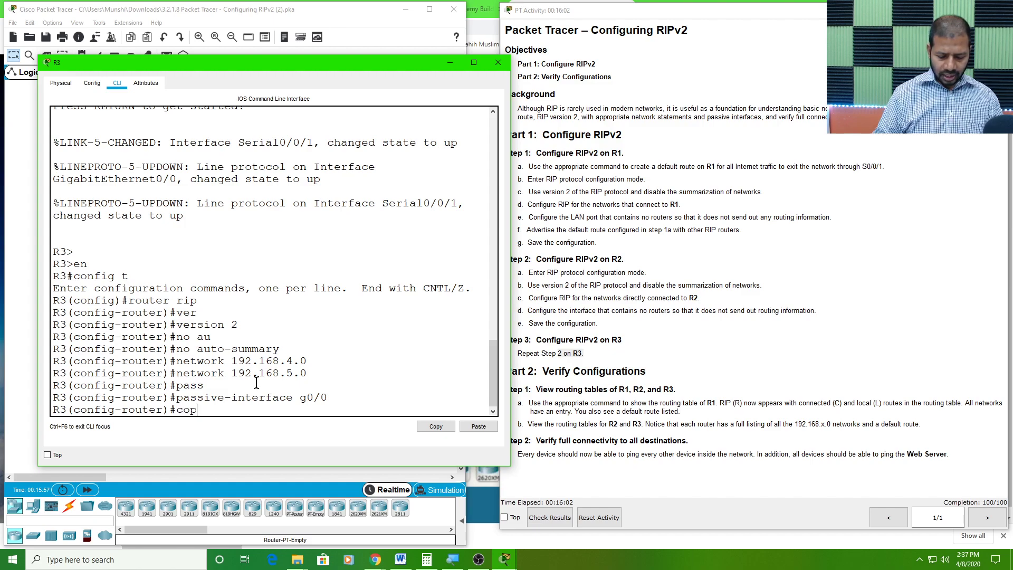
{"action": "key", "text": "BackSpace"}
{"action": "key", "text": "BackSpace"}
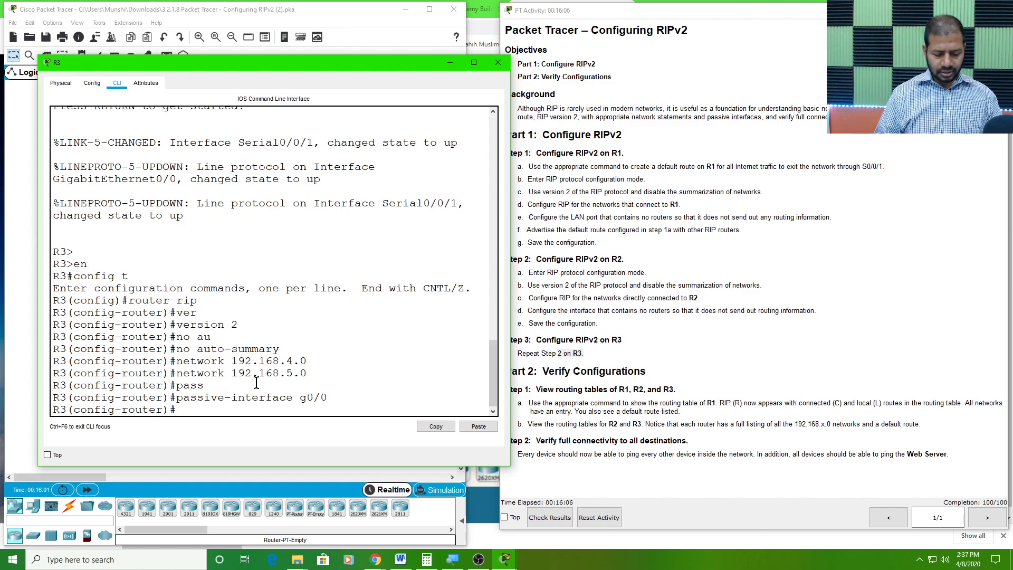
{"action": "type", "text": "end"}
{"action": "key", "text": "Return"}
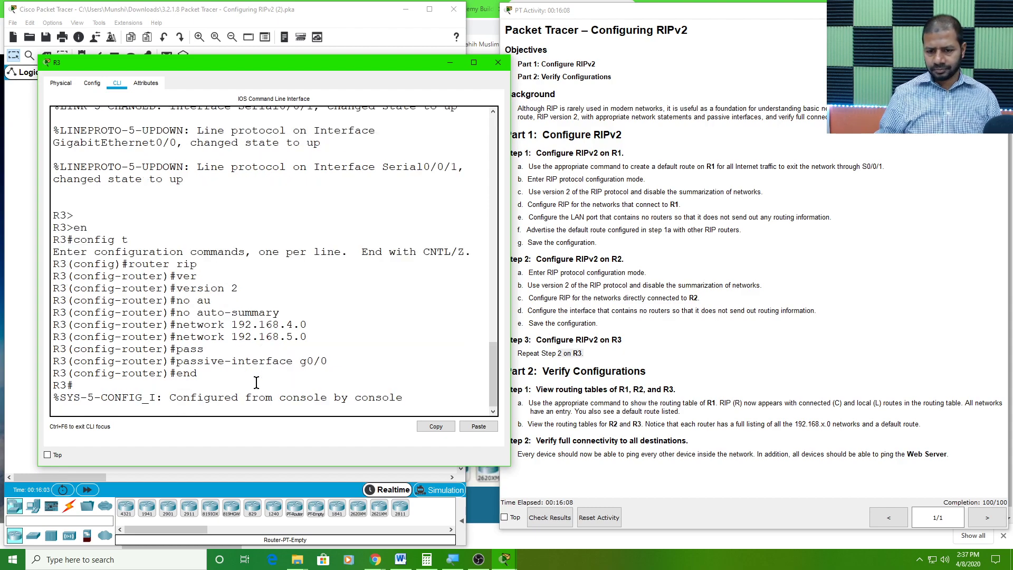
{"action": "key", "text": "Return"}
{"action": "key", "text": "Return"}
{"action": "key", "text": "Return"}
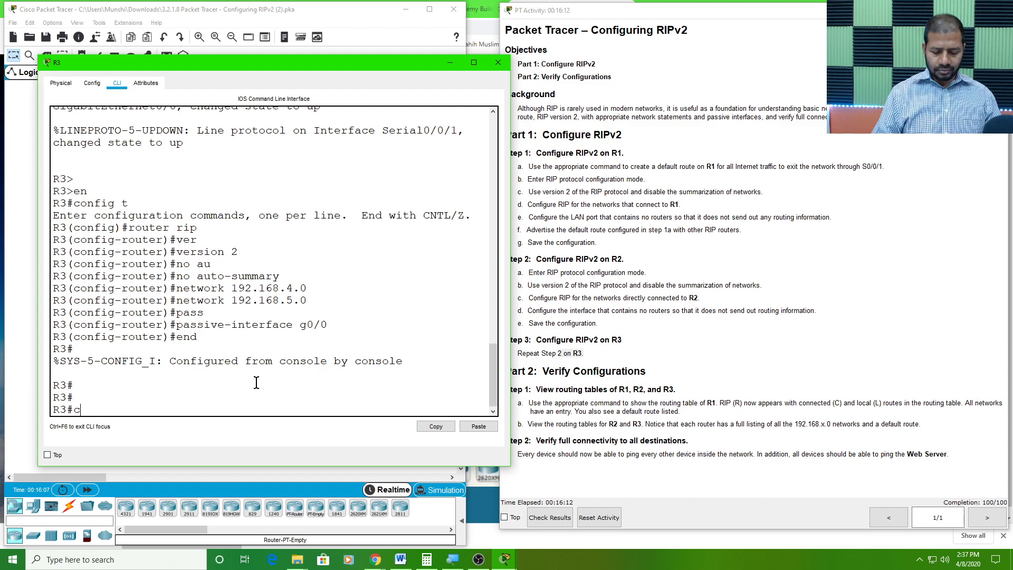
Save R3's running configuration to startup-config, accepting the default destination filename
{"action": "type", "text": "copy run"}
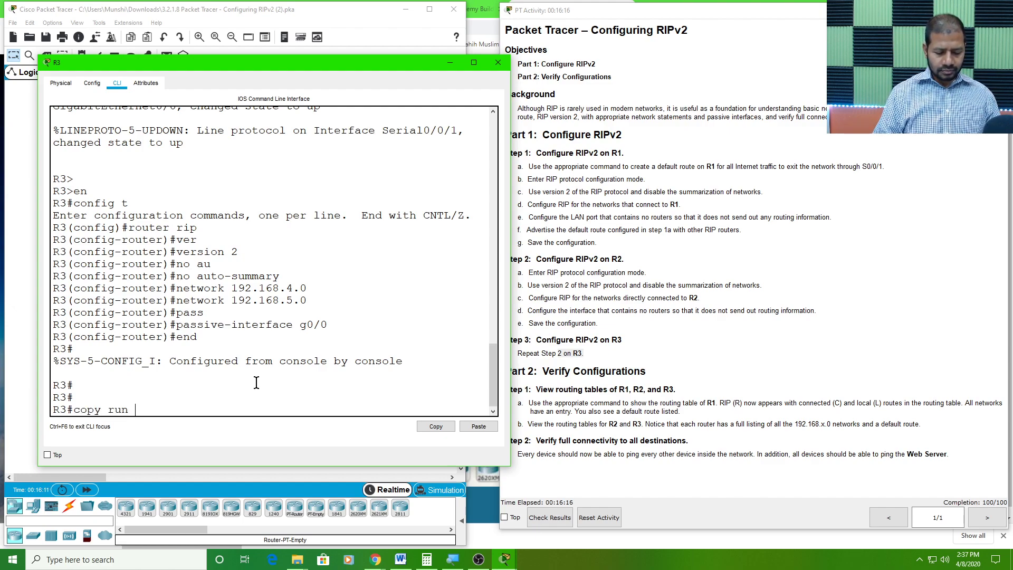
{"action": "key", "text": "Tab"}
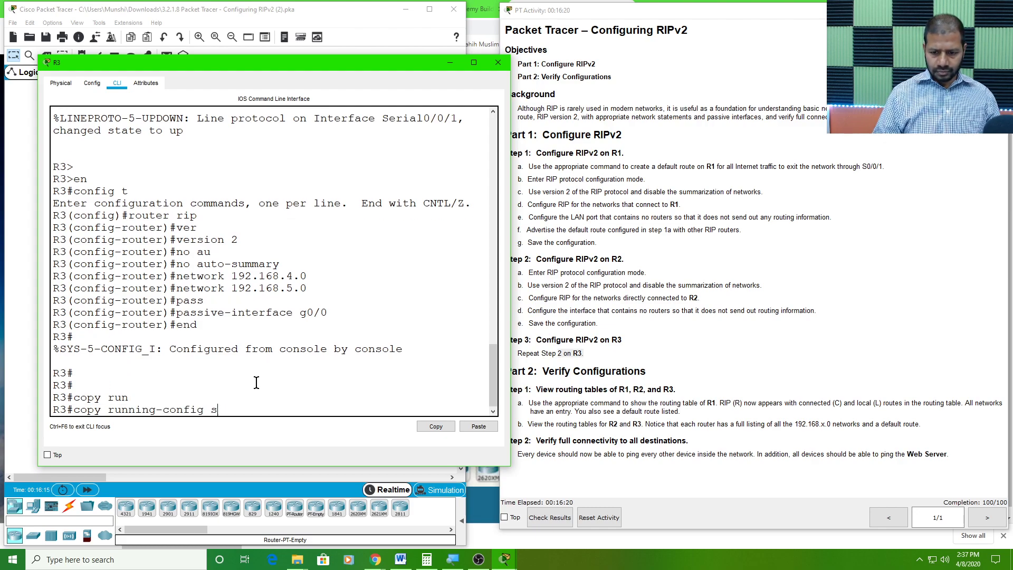
{"action": "type", "text": "st"}
{"action": "key", "text": "Tab"}
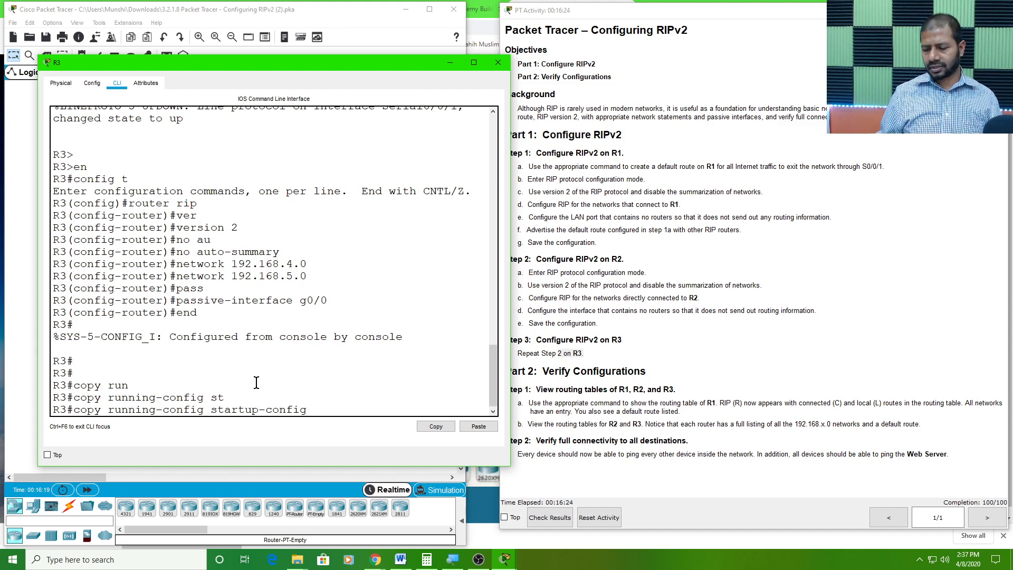
{"action": "key", "text": "Return"}
{"action": "key", "text": "Return"}
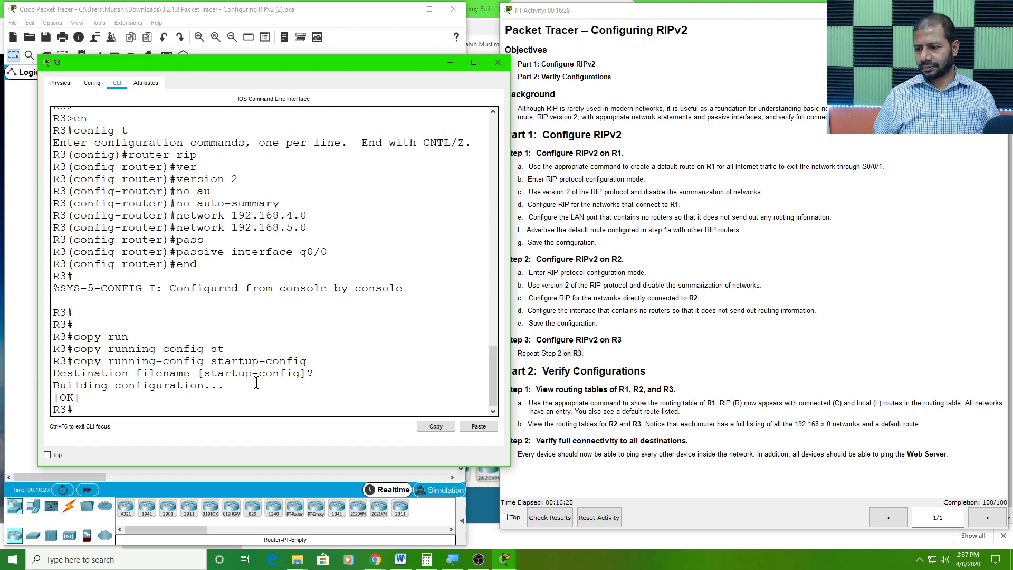
Read the Part 2 instructions on viewing the routing tables of R1, R2 and R3
{"action": "left_click", "coordinate": [627, 330]}
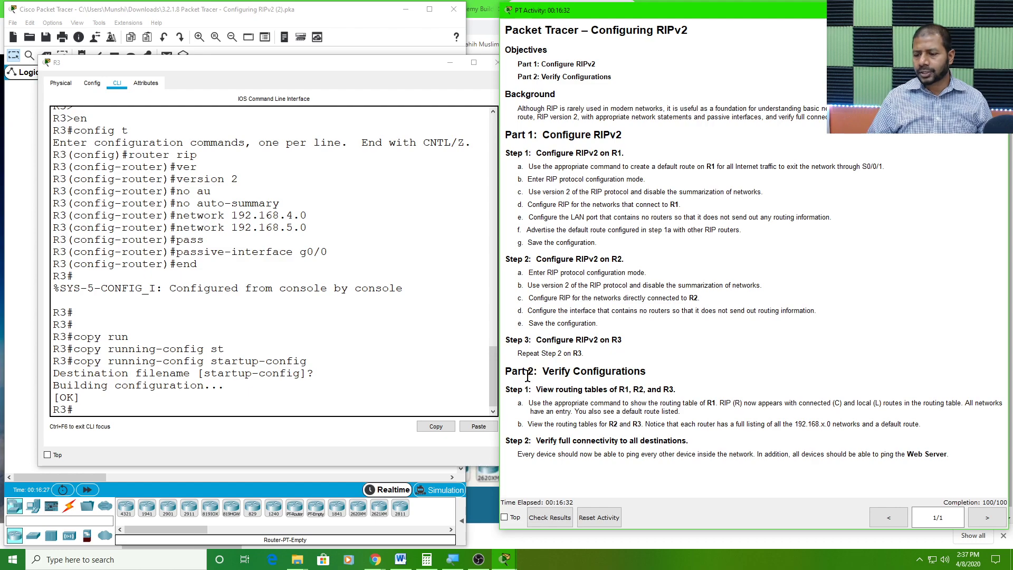
{"action": "left_click_drag", "start_coordinate": [546, 373], "coordinate": [661, 367]}
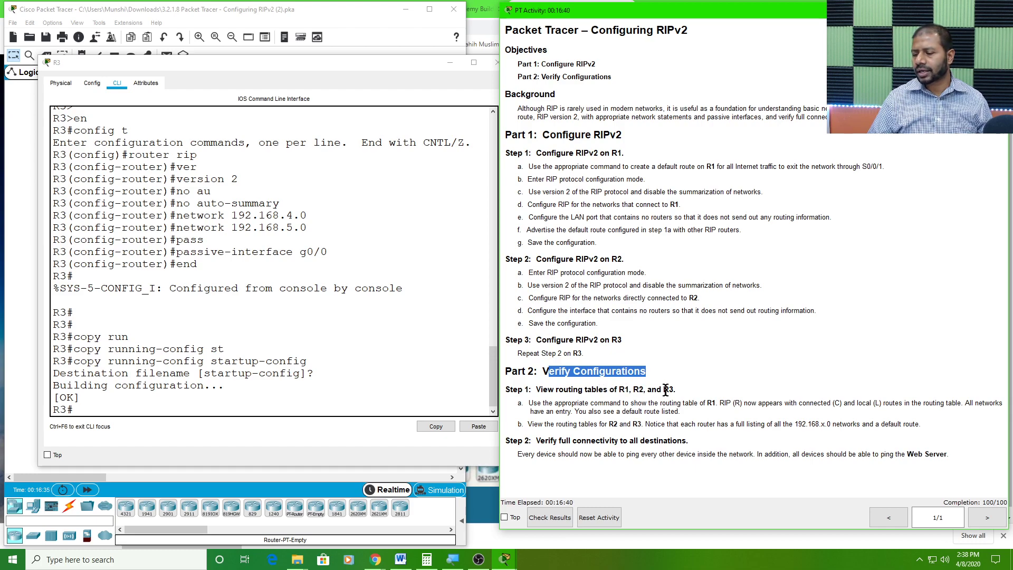
{"action": "left_click_drag", "start_coordinate": [554, 403], "coordinate": [608, 412]}
{"action": "left_click", "coordinate": [678, 403]}
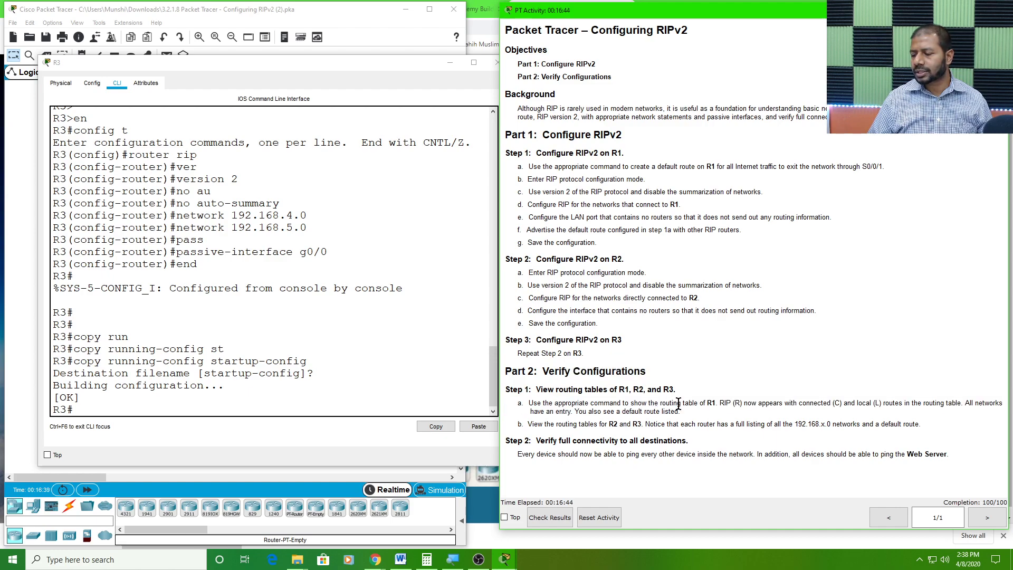
{"action": "left_click_drag", "start_coordinate": [718, 404], "coordinate": [772, 408]}
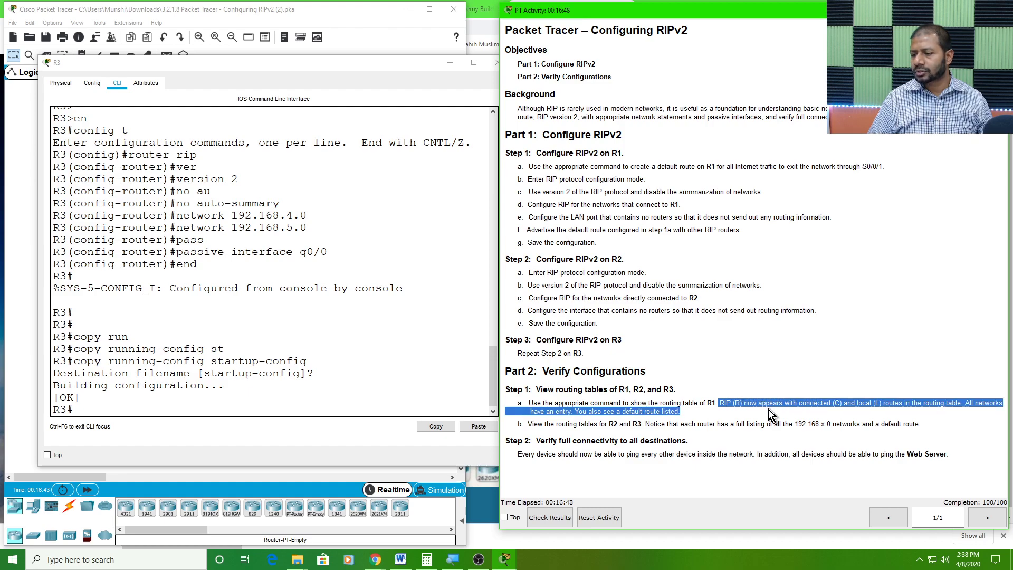
{"action": "left_click", "coordinate": [609, 425]}
{"action": "left_click_drag", "start_coordinate": [609, 425], "coordinate": [932, 422]}
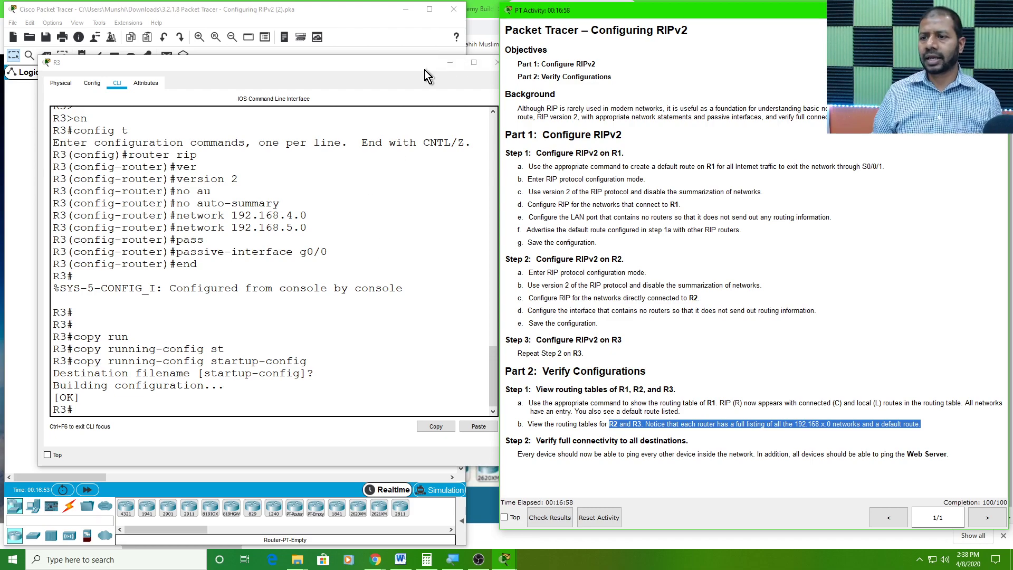
Reposition R3's window and display its IP routing table with show ip route
{"action": "left_click_drag", "start_coordinate": [419, 63], "coordinate": [732, 94]}
{"action": "left_click_drag", "start_coordinate": [556, 97], "coordinate": [683, 64]}
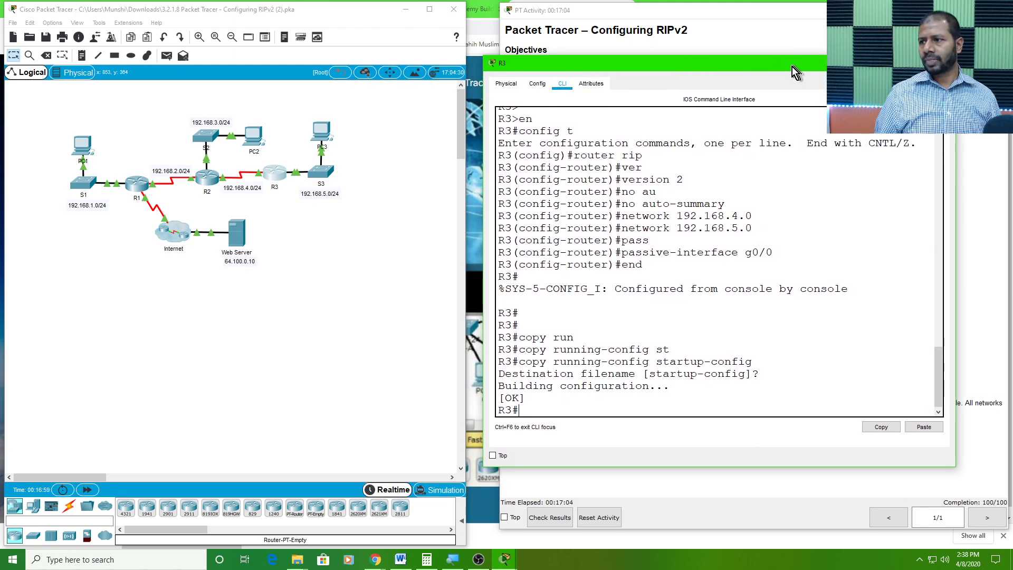
{"action": "left_click_drag", "start_coordinate": [776, 63], "coordinate": [474, 28]}
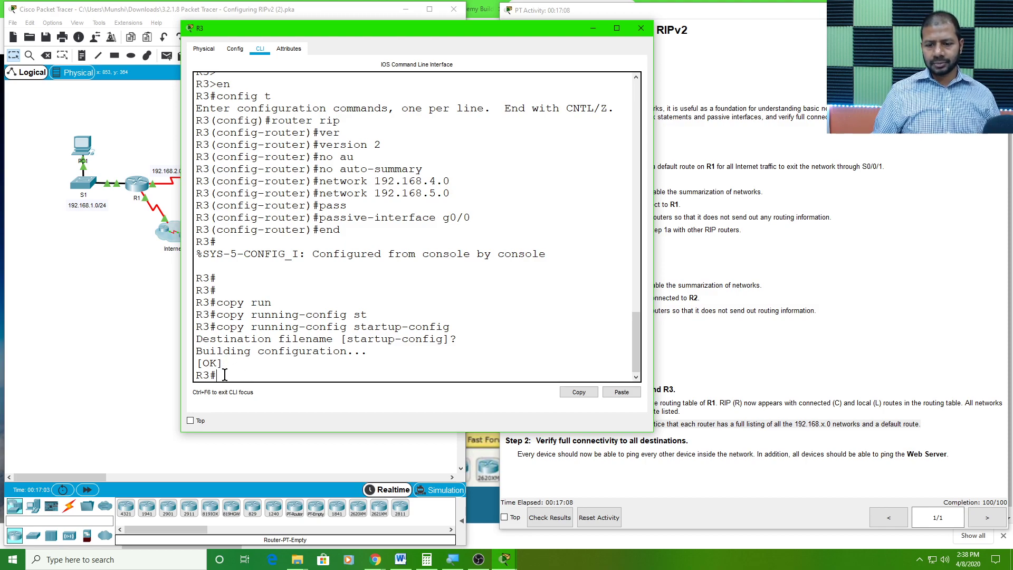
{"action": "key", "text": "Return"}
{"action": "key", "text": "Return"}
{"action": "key", "text": "Return"}
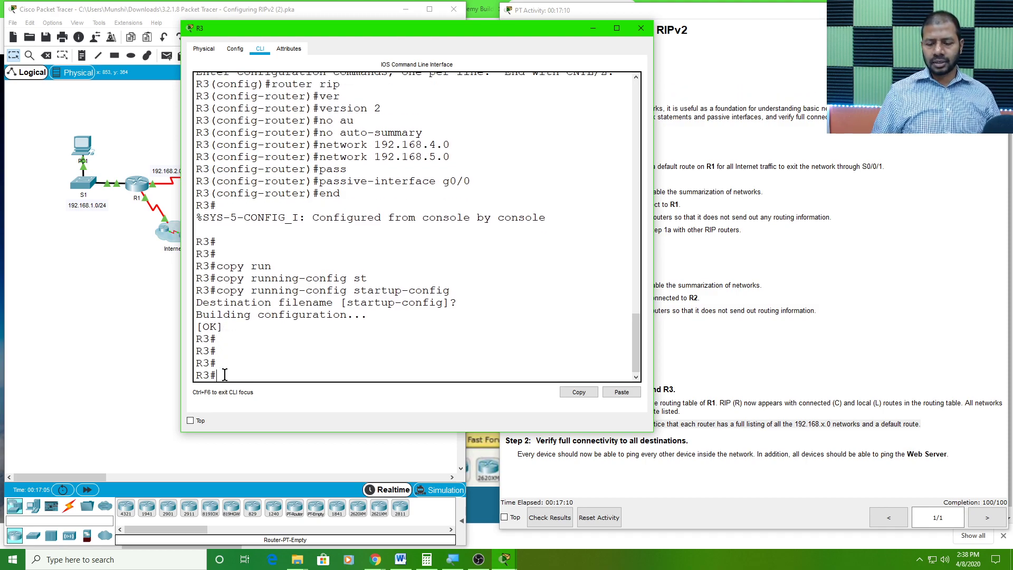
{"action": "type", "text": "show ip route"}
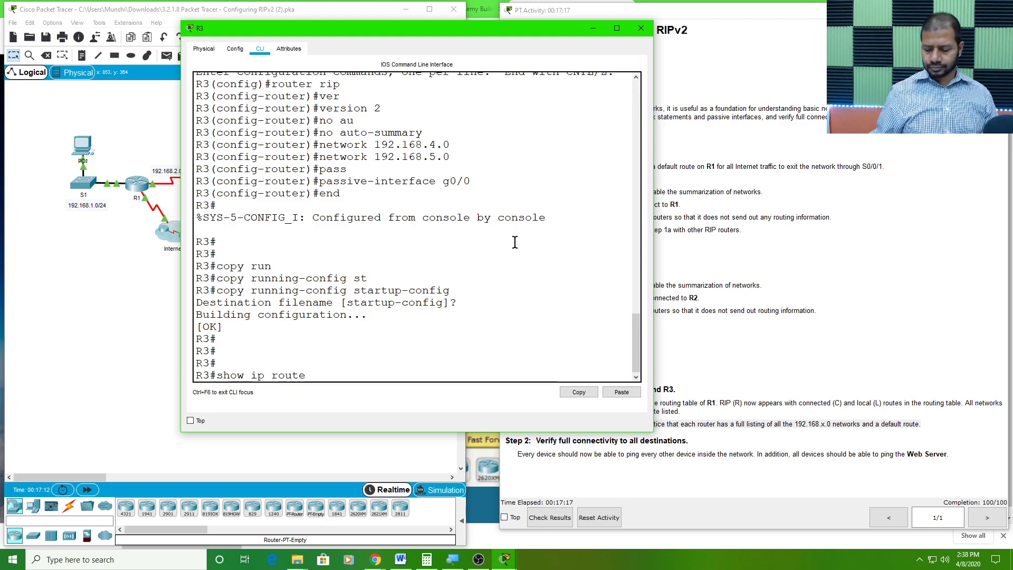
{"action": "key", "text": "Return"}
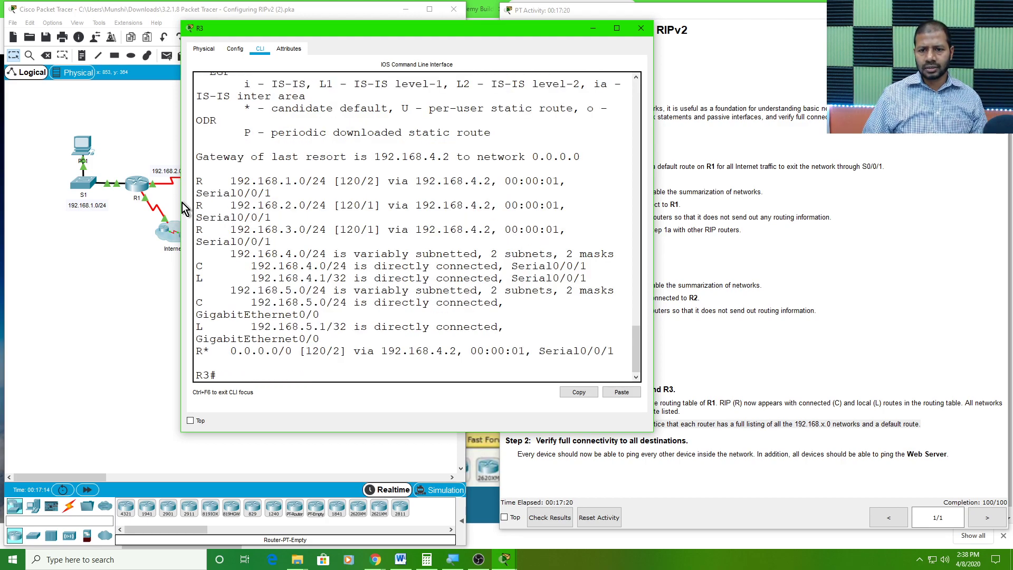
Widen R3's window to examine the RIP, directly connected and default routes in its routing table, and close the window
{"action": "left_click_drag", "start_coordinate": [182, 203], "coordinate": [55, 222]}
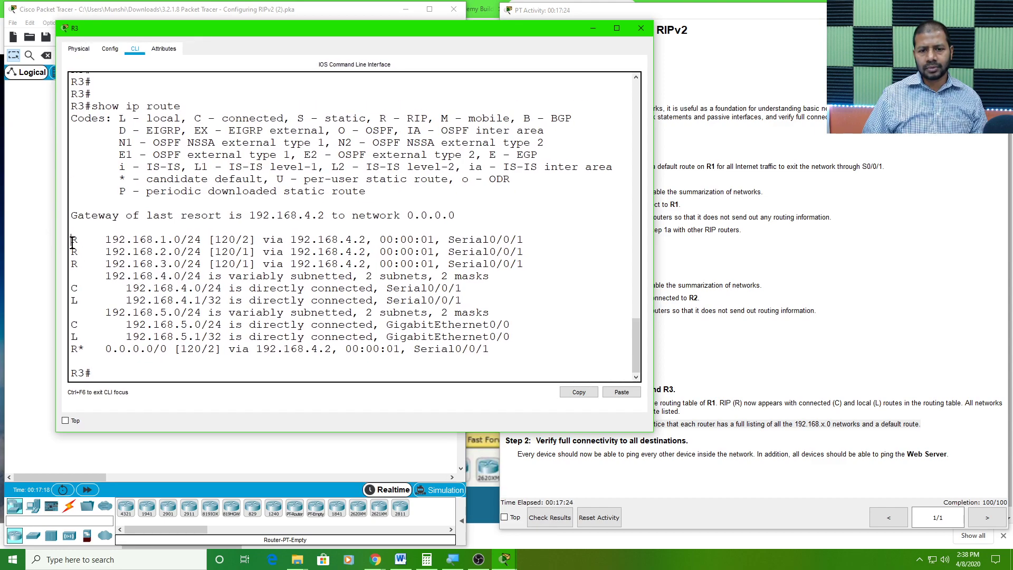
{"action": "left_click_drag", "start_coordinate": [72, 241], "coordinate": [147, 265]}
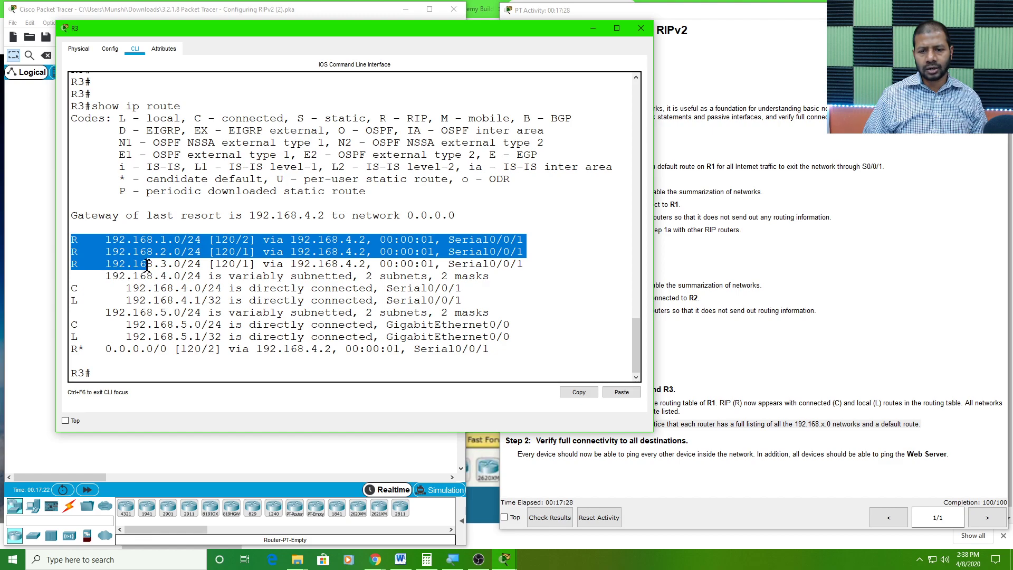
{"action": "left_click", "coordinate": [140, 251]}
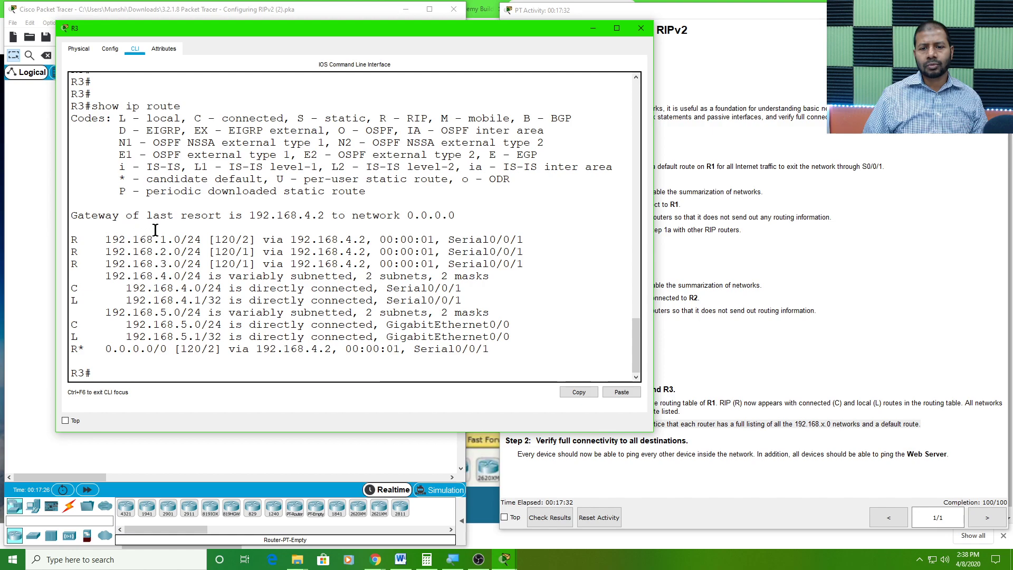
{"action": "left_click_drag", "start_coordinate": [160, 238], "coordinate": [164, 264]}
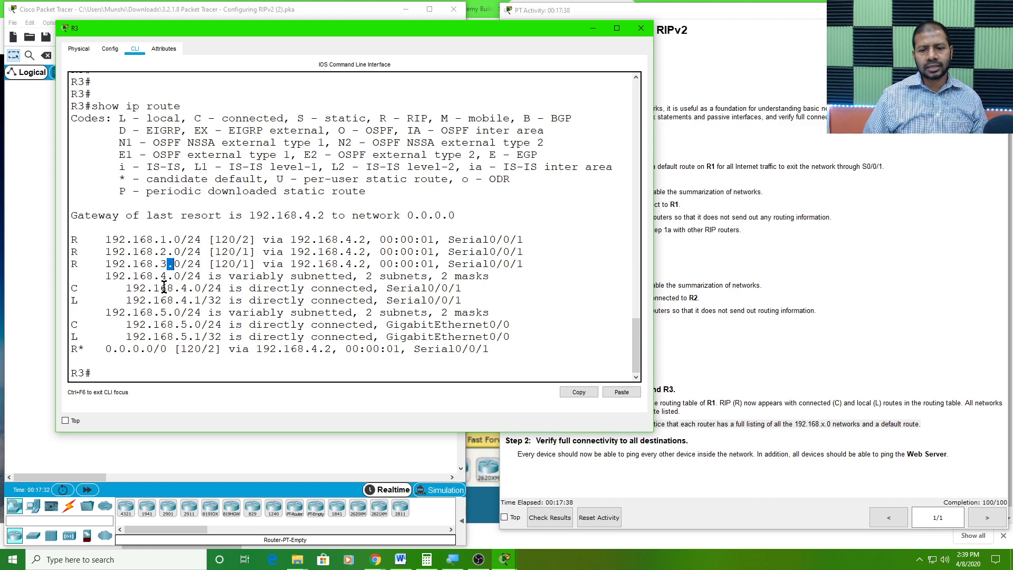
{"action": "left_click_drag", "start_coordinate": [182, 289], "coordinate": [186, 293]}
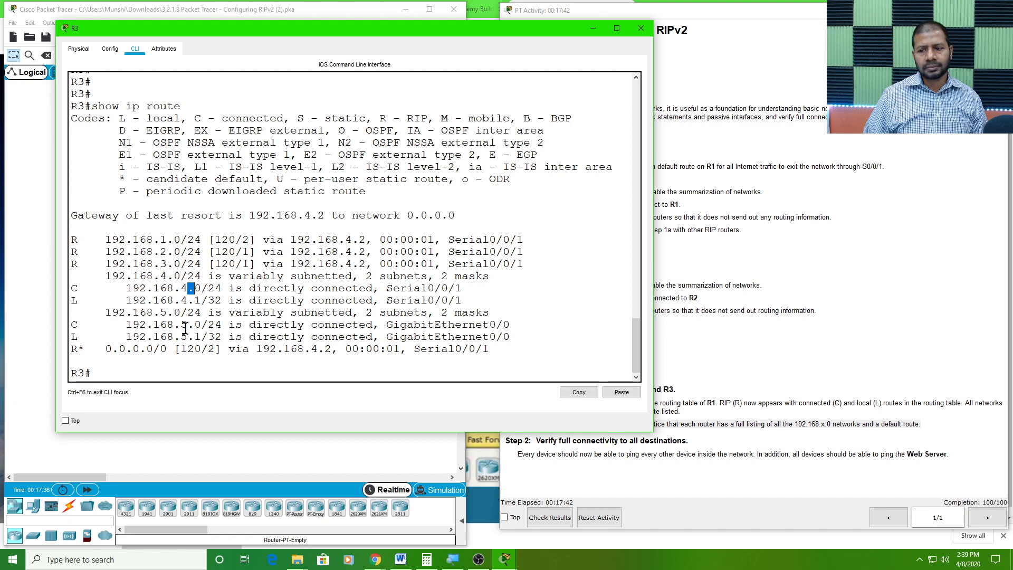
{"action": "left_click_drag", "start_coordinate": [181, 324], "coordinate": [187, 325]}
{"action": "left_click_drag", "start_coordinate": [174, 239], "coordinate": [489, 349]}
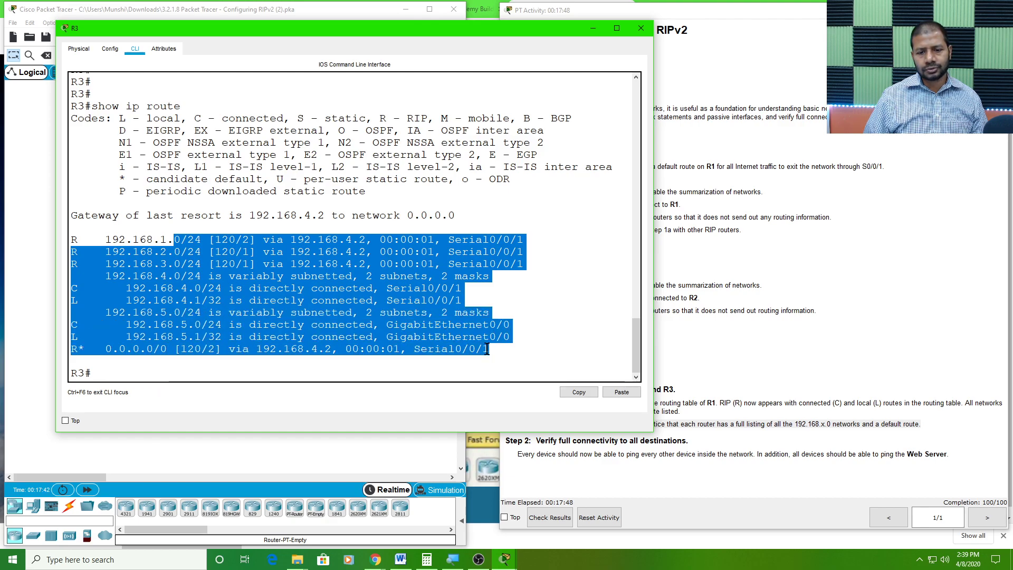
{"action": "left_click", "coordinate": [637, 32]}
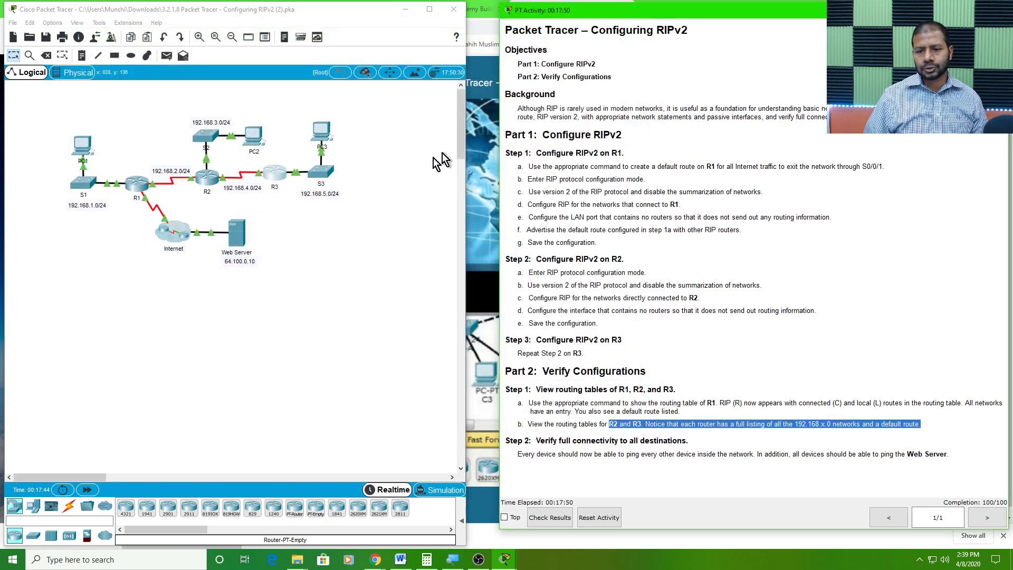
Open R2's command line, move its window off the instructions and display its routing table with show ip route
{"action": "left_click", "coordinate": [211, 176]}
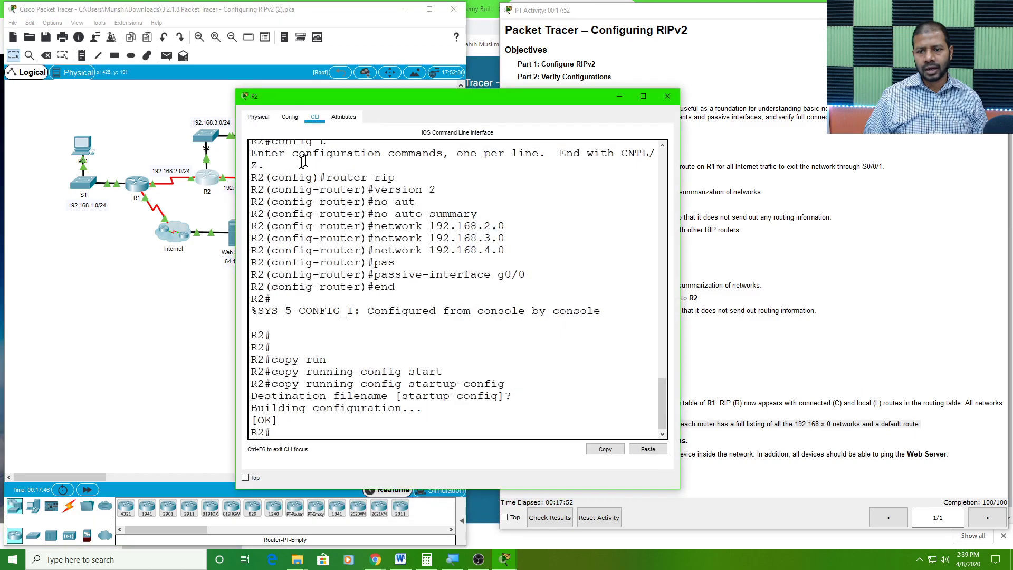
{"action": "left_click_drag", "start_coordinate": [378, 96], "coordinate": [226, 39]}
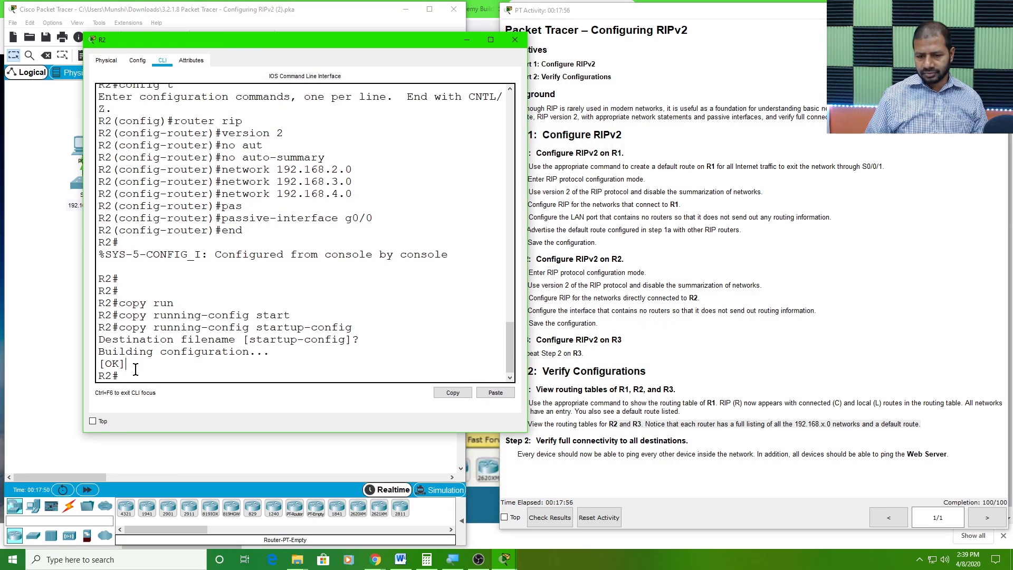
{"action": "key", "text": "Return"}
{"action": "key", "text": "Return"}
{"action": "key", "text": "Return"}
{"action": "key", "text": "Return"}
{"action": "key", "text": "Return"}
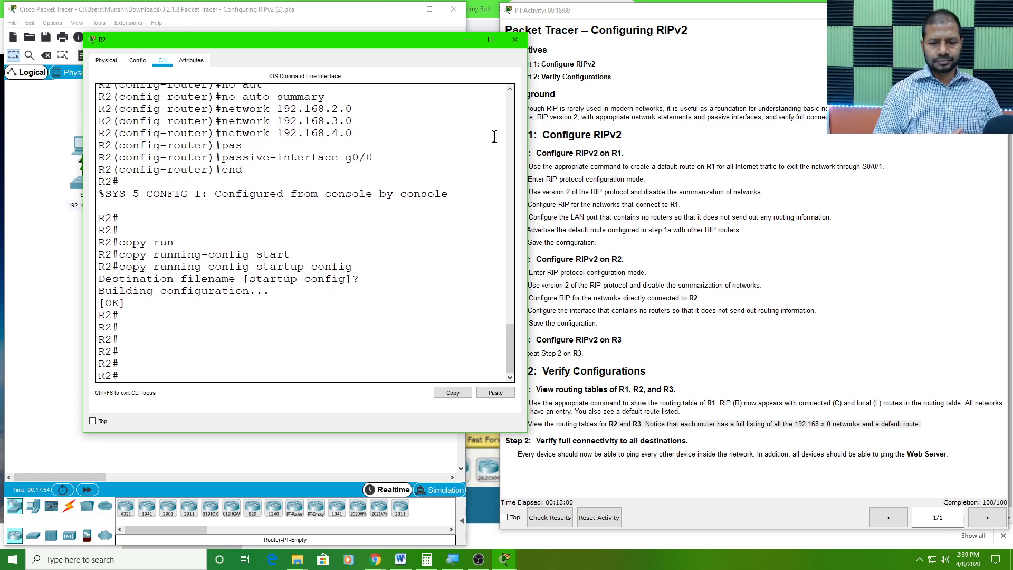
{"action": "type", "text": "show ip route"}
{"action": "key", "text": "Return"}
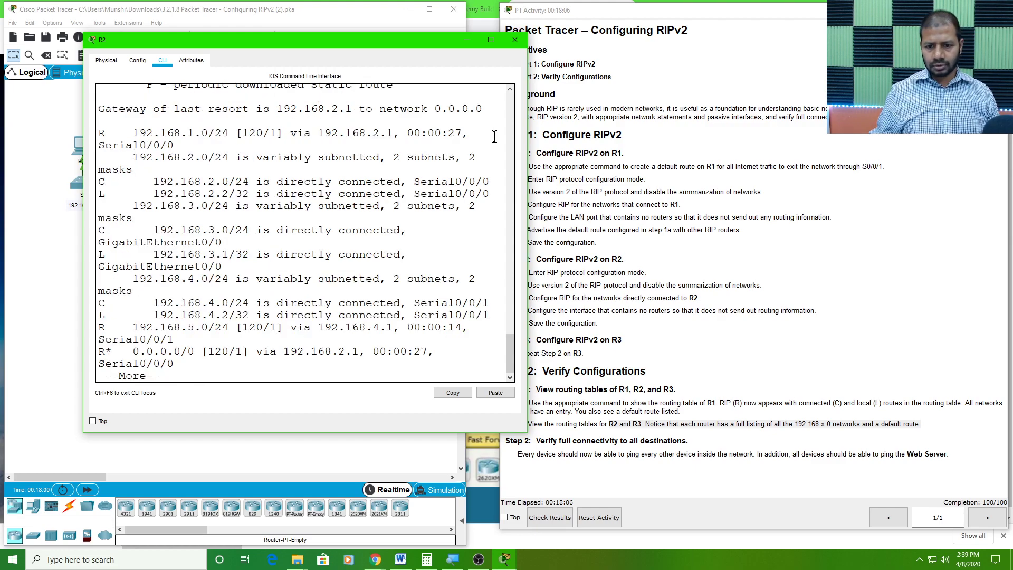
Show the rest of R2's routing table and widen its window so each route fits on one line
{"action": "key", "text": "space"}
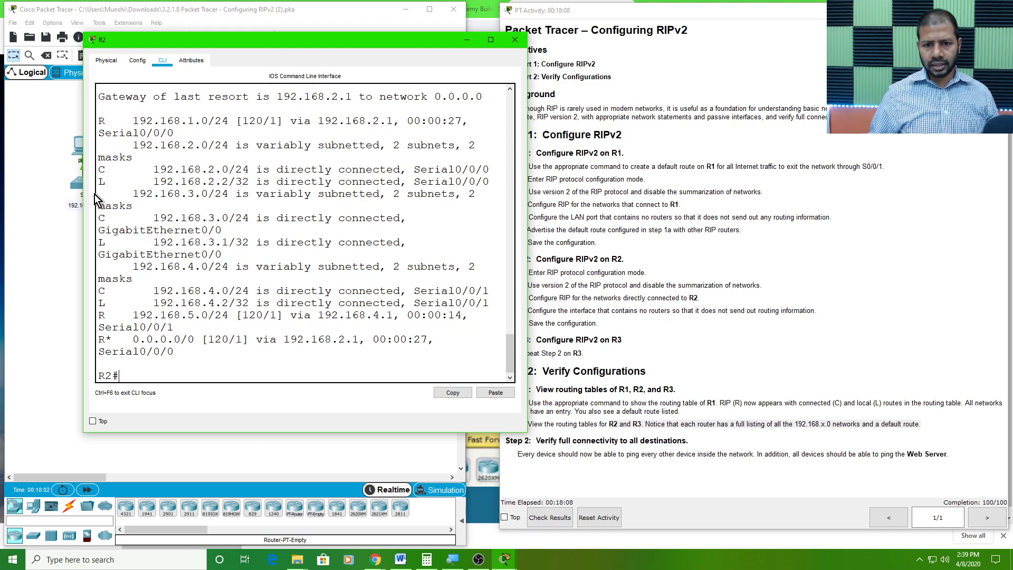
{"action": "left_click_drag", "start_coordinate": [84, 205], "coordinate": [16, 226]}
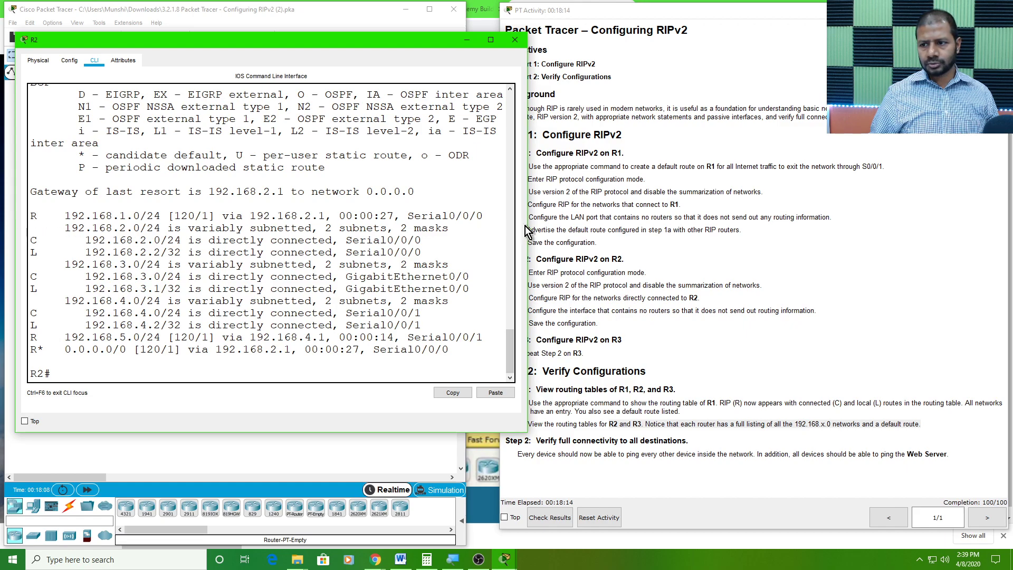
{"action": "left_click_drag", "start_coordinate": [525, 226], "coordinate": [551, 232]}
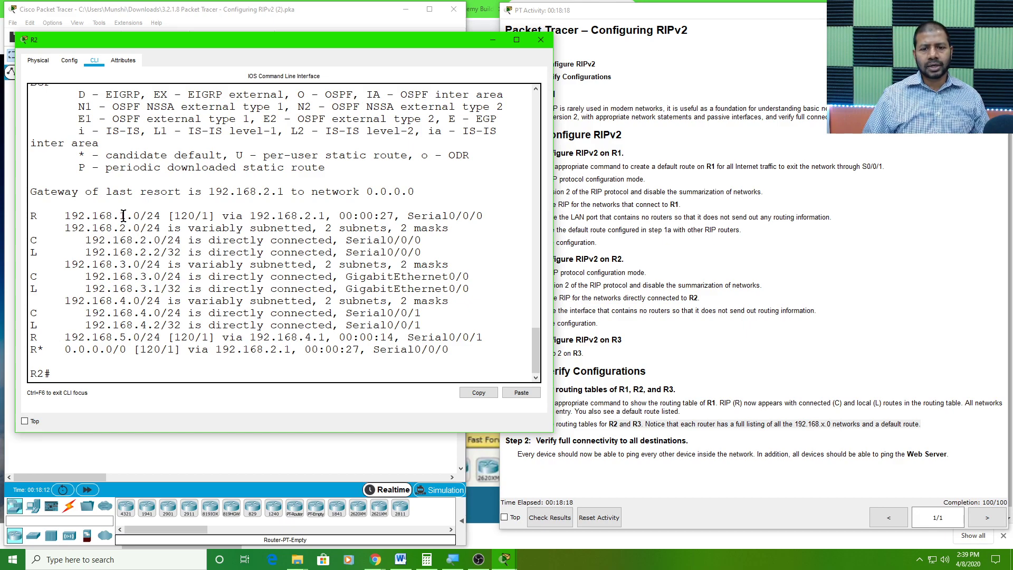
Examine the RIP, directly connected and default routes in R2's routing table, and close the window
{"action": "left_click_drag", "start_coordinate": [122, 216], "coordinate": [140, 228]}
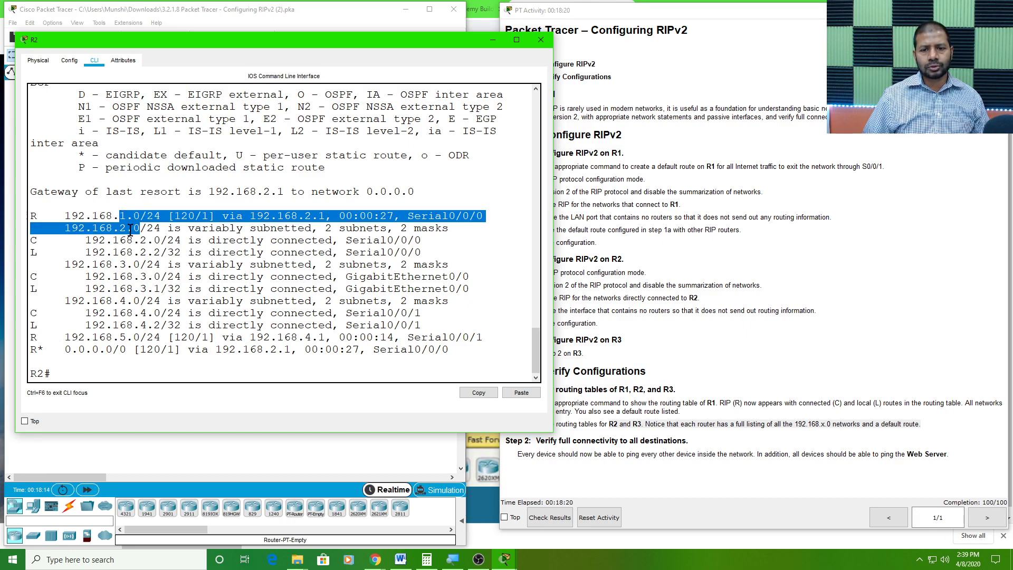
{"action": "left_click_drag", "start_coordinate": [140, 276], "coordinate": [140, 337]}
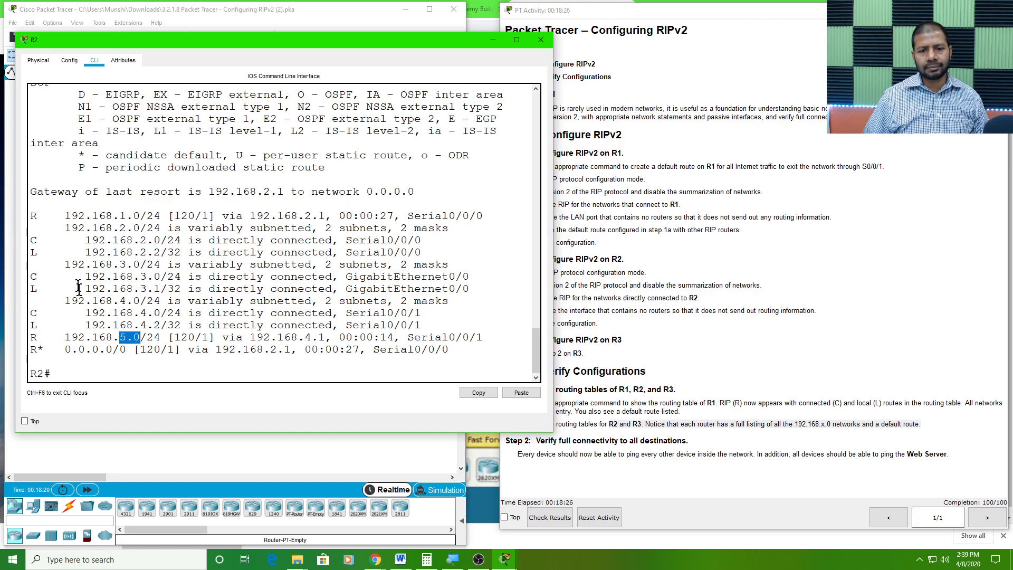
{"action": "left_click", "coordinate": [39, 240]}
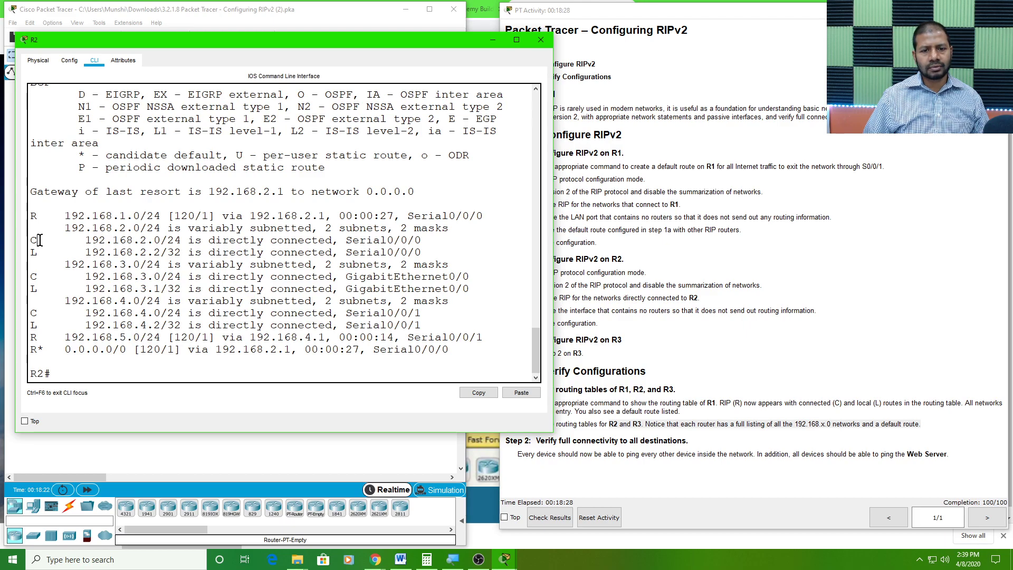
{"action": "left_click_drag", "start_coordinate": [40, 240], "coordinate": [31, 216]}
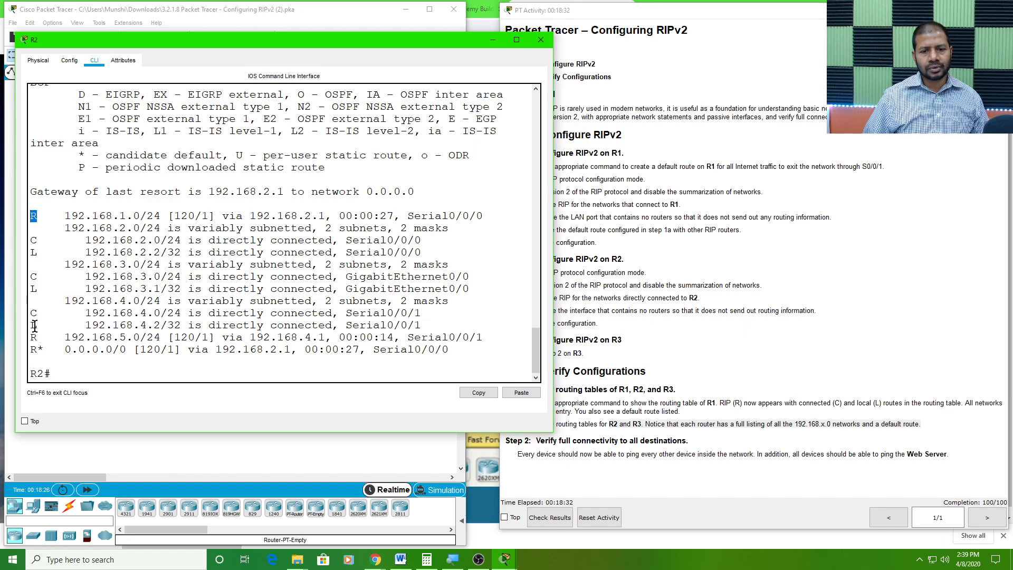
{"action": "left_click_drag", "start_coordinate": [45, 337], "coordinate": [455, 349]}
{"action": "left_click", "coordinate": [32, 350]}
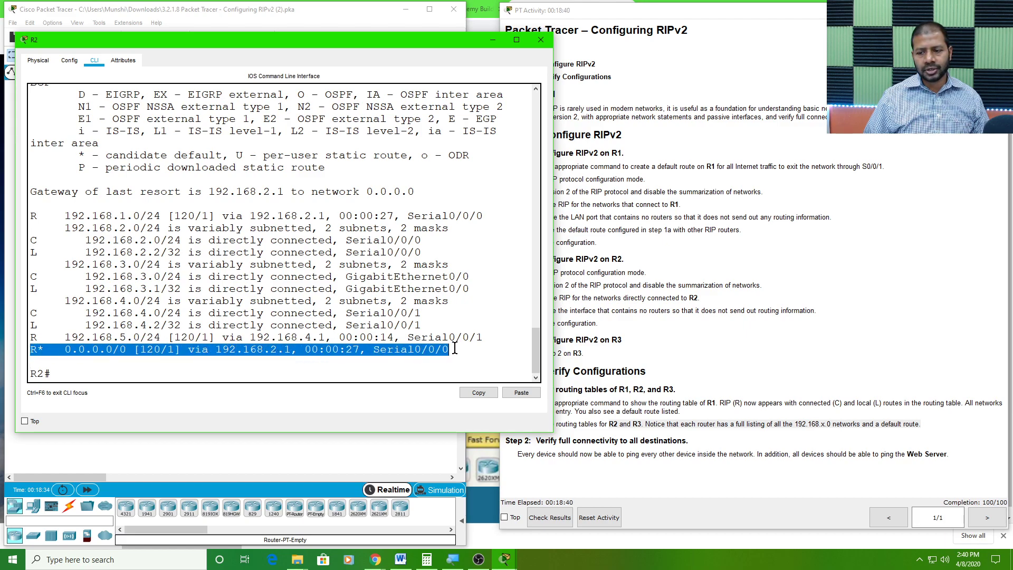
{"action": "left_click", "coordinate": [539, 40]}
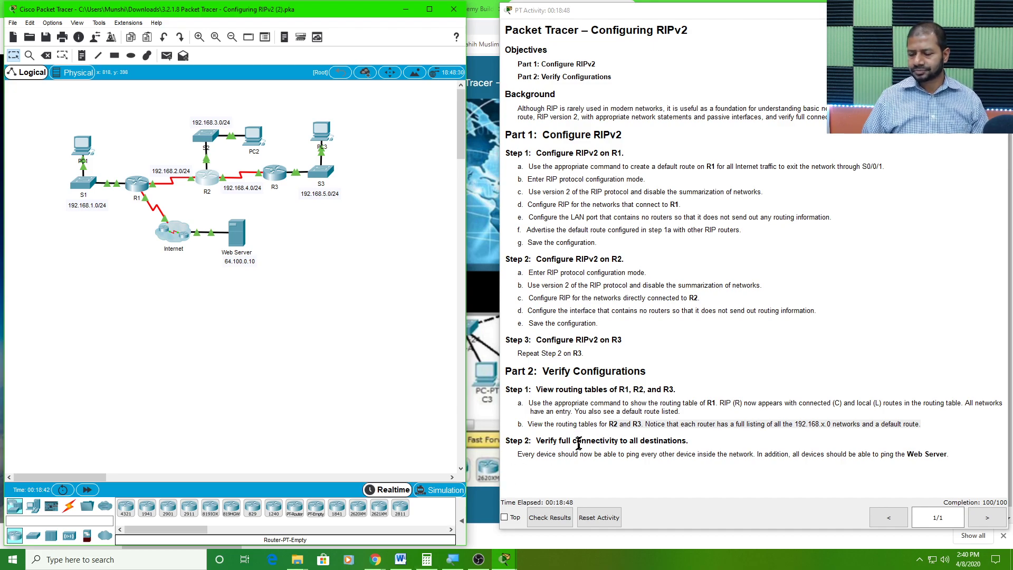
Read the Step 2 full-connectivity instructions and open PC3's command prompt in an enlarged window clear of the topology
{"action": "left_click_drag", "start_coordinate": [535, 444], "coordinate": [696, 443]}
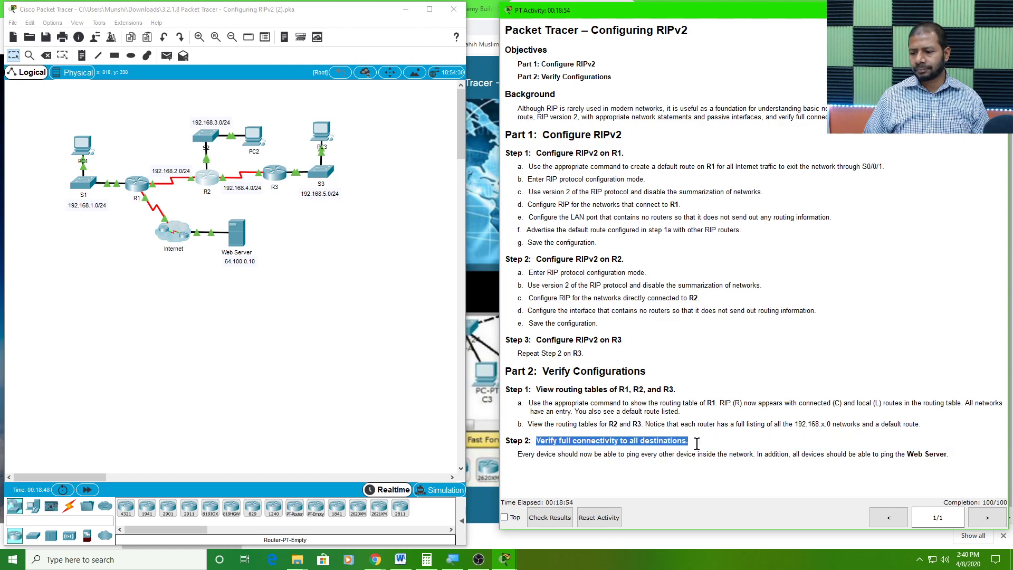
{"action": "left_click_drag", "start_coordinate": [560, 453], "coordinate": [943, 452]}
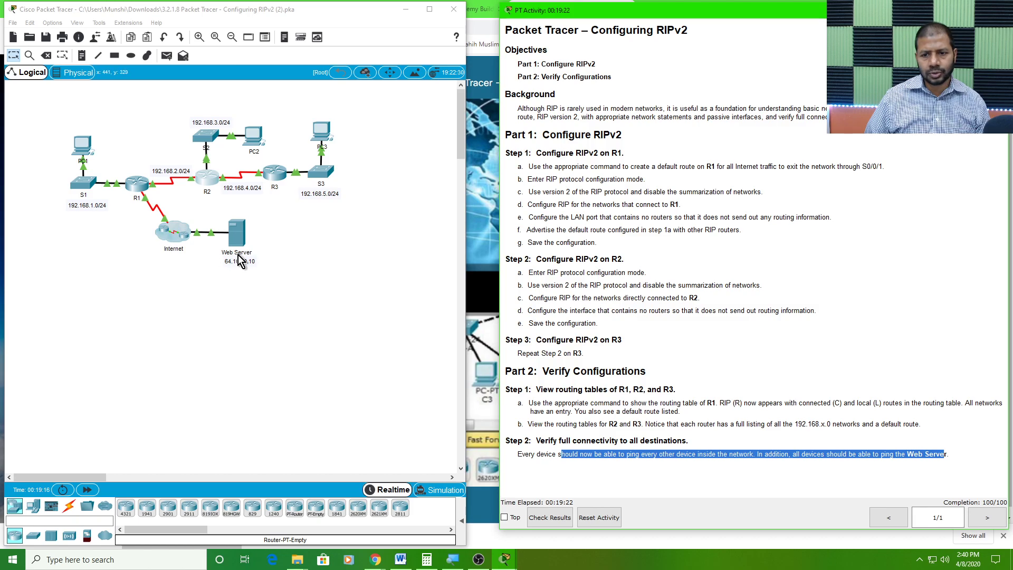
{"action": "left_click", "coordinate": [319, 152]}
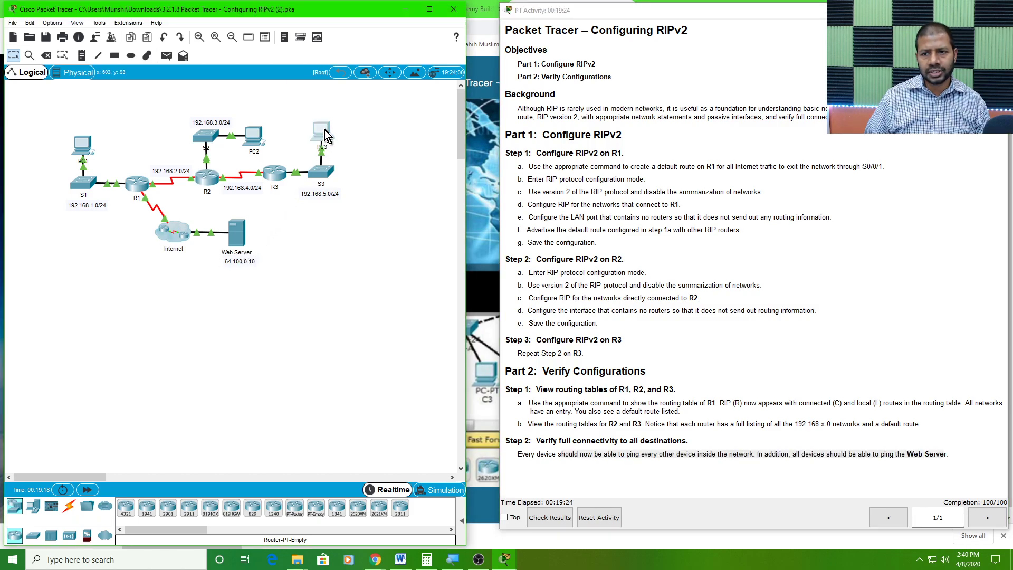
{"action": "left_click_drag", "start_coordinate": [399, 84], "coordinate": [543, 17]}
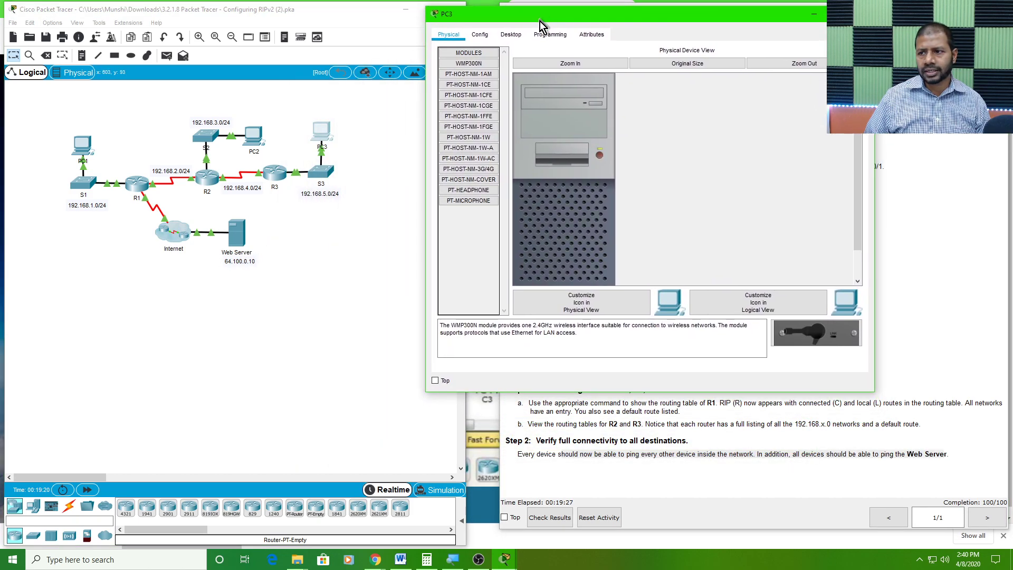
{"action": "left_click", "coordinate": [511, 35]}
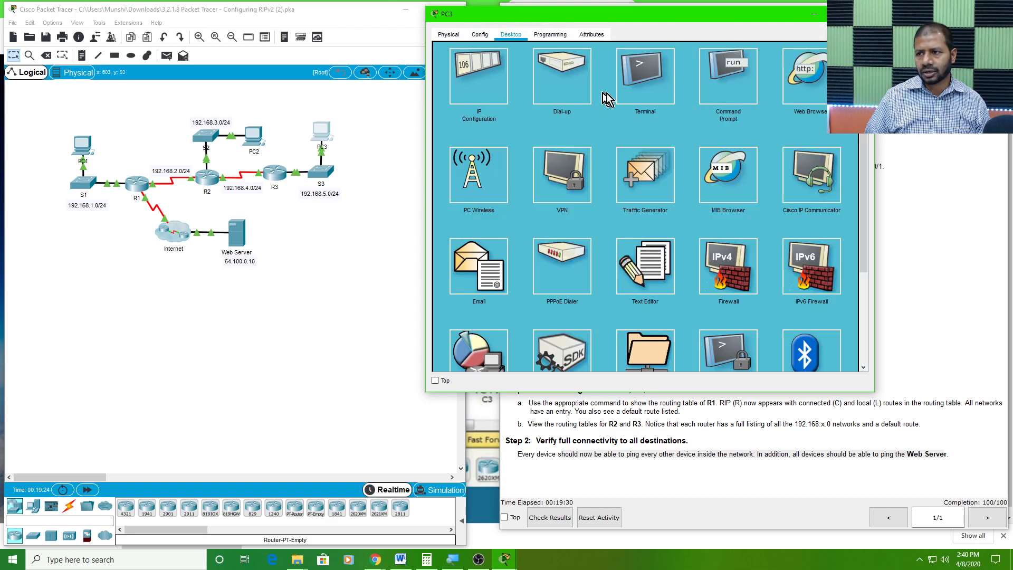
{"action": "left_click", "coordinate": [735, 94]}
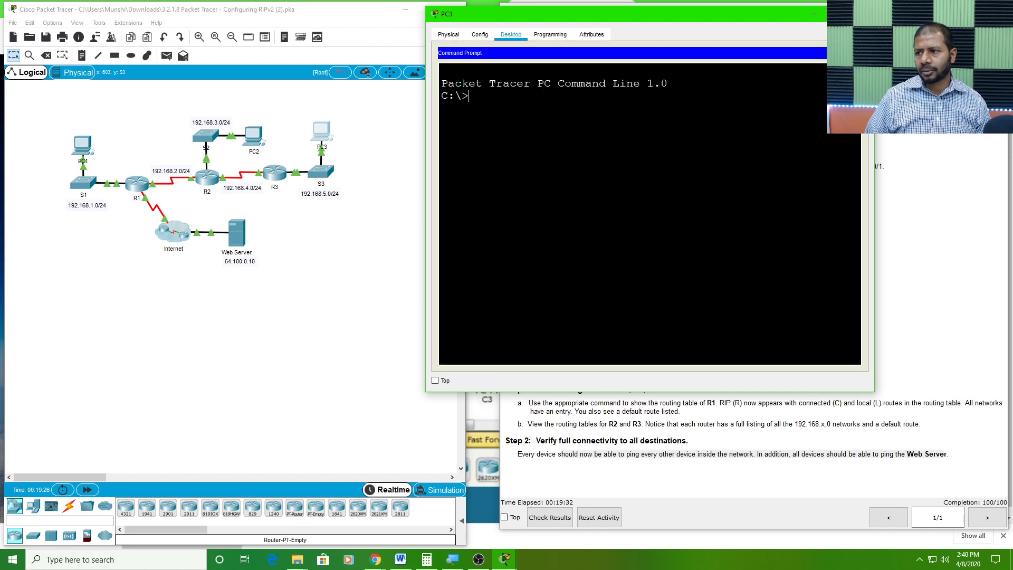
{"action": "left_click_drag", "start_coordinate": [424, 394], "coordinate": [372, 469]}
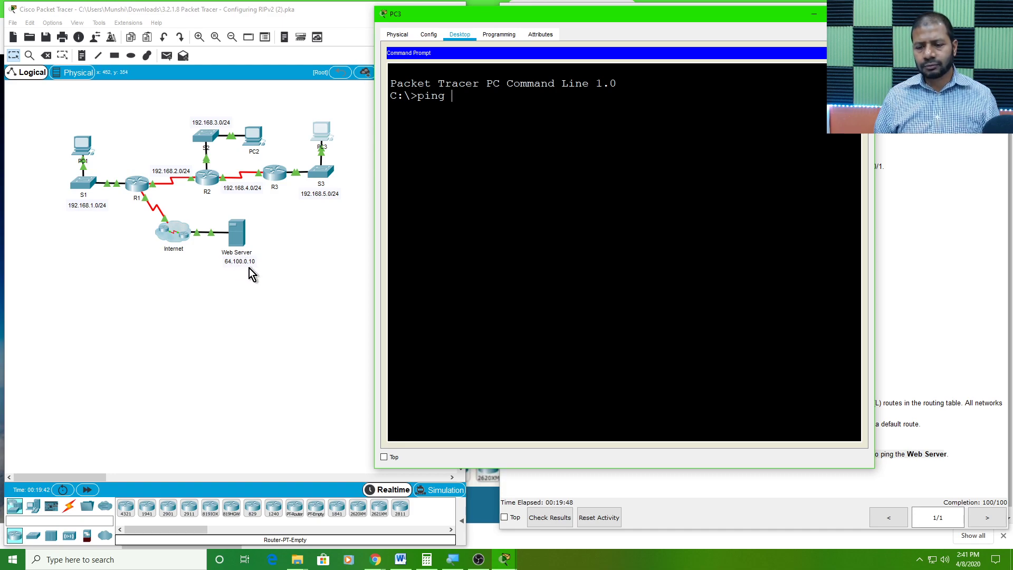
Ping the Web Server at 64.100.0.10 twice from PC3, and close PC3's window
{"action": "type", "text": "6"}
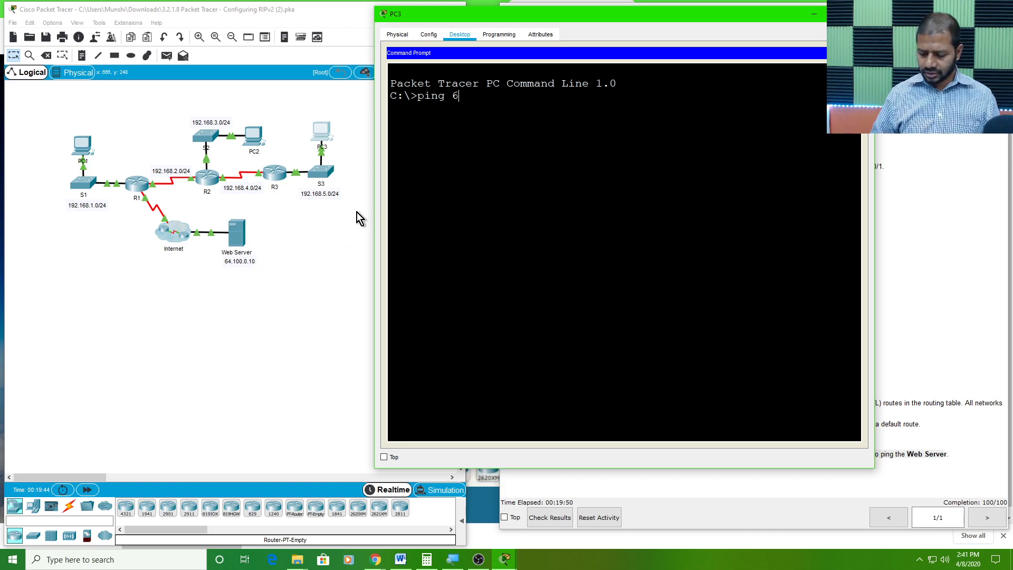
{"action": "type", "text": "4.100.0.10"}
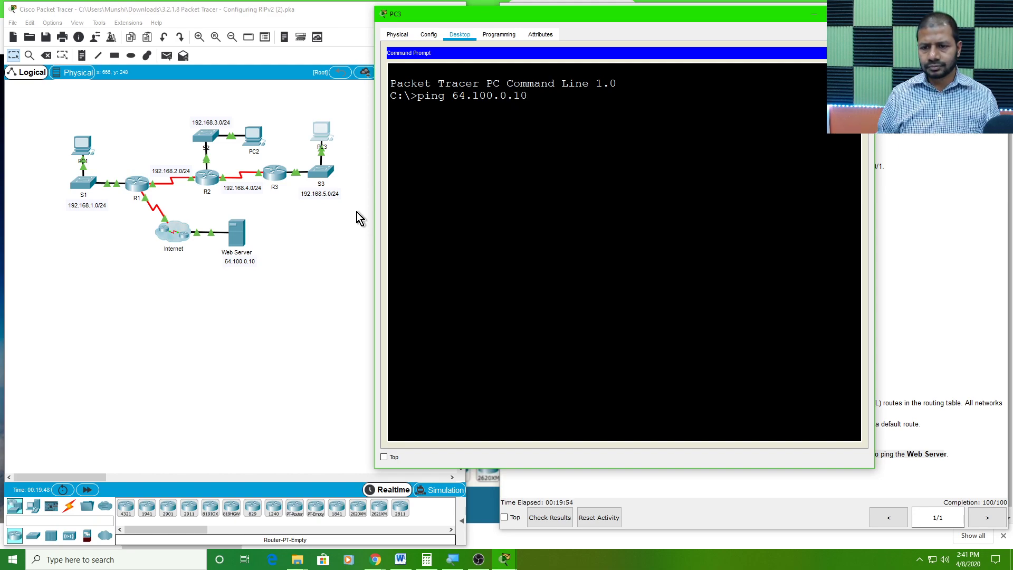
{"action": "key", "text": "Return"}
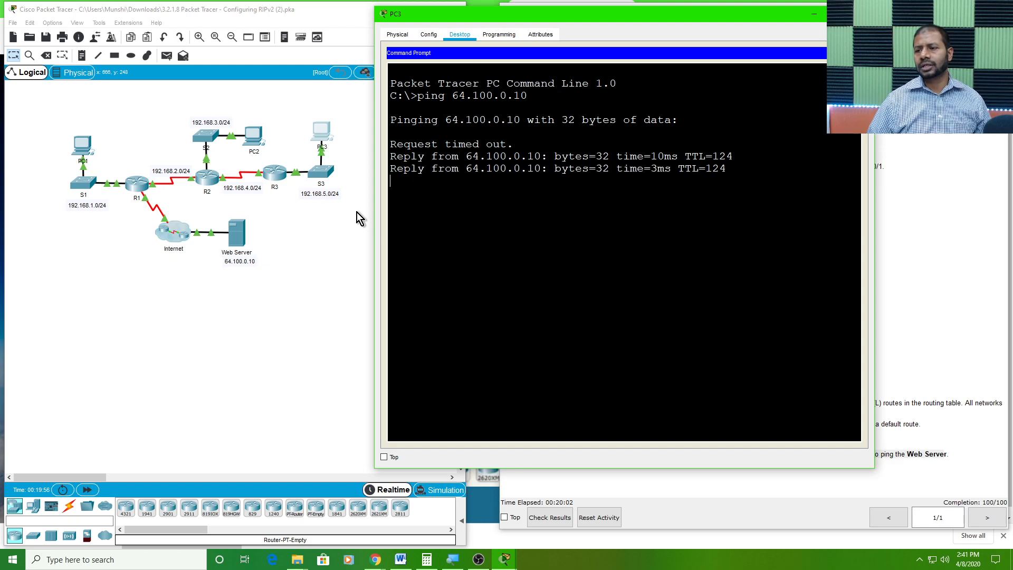
{"action": "key", "text": "Up"}
{"action": "key", "text": "Return"}
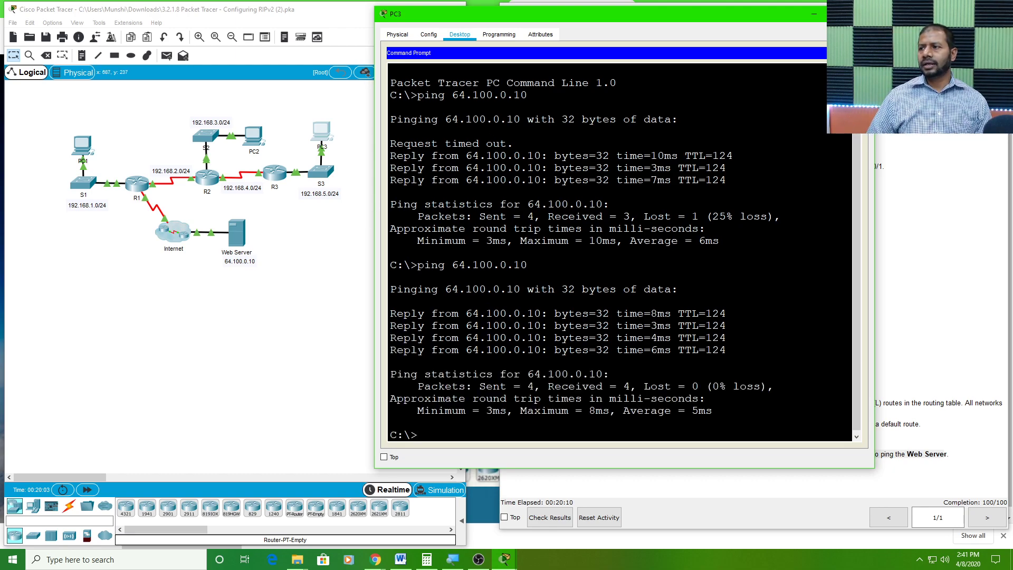
{"action": "left_click", "coordinate": [862, 15]}
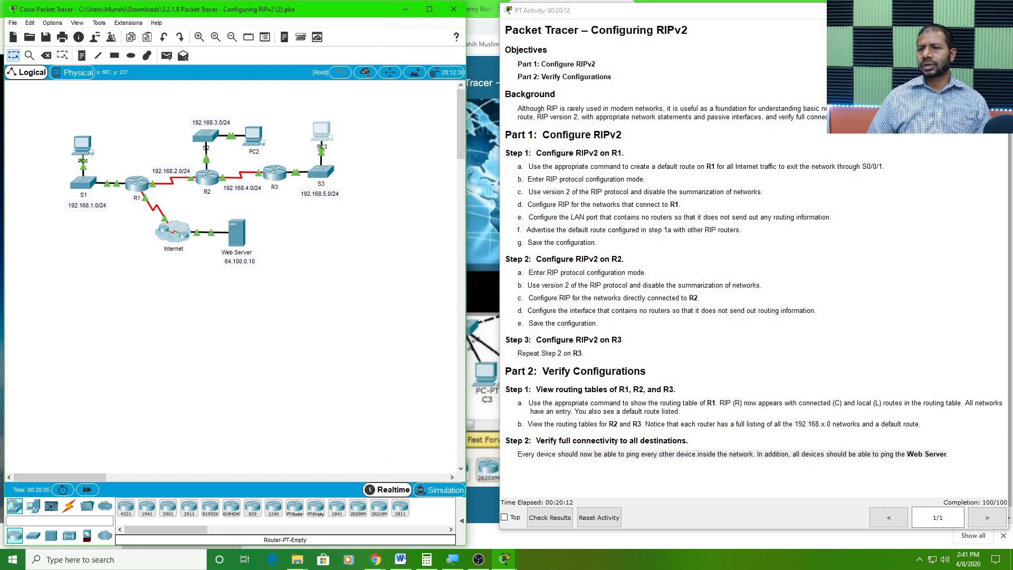
Minimize the activity instructions window and move the main topology window toward the middle of the desktop
{"action": "left_click_drag", "start_coordinate": [884, 16], "coordinate": [770, 16]}
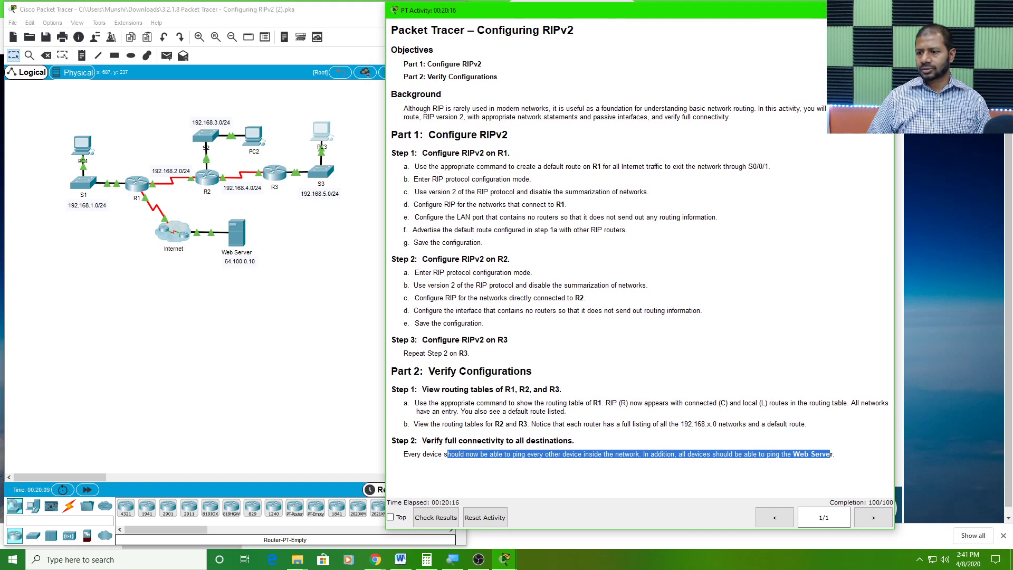
{"action": "left_click", "coordinate": [834, 10]}
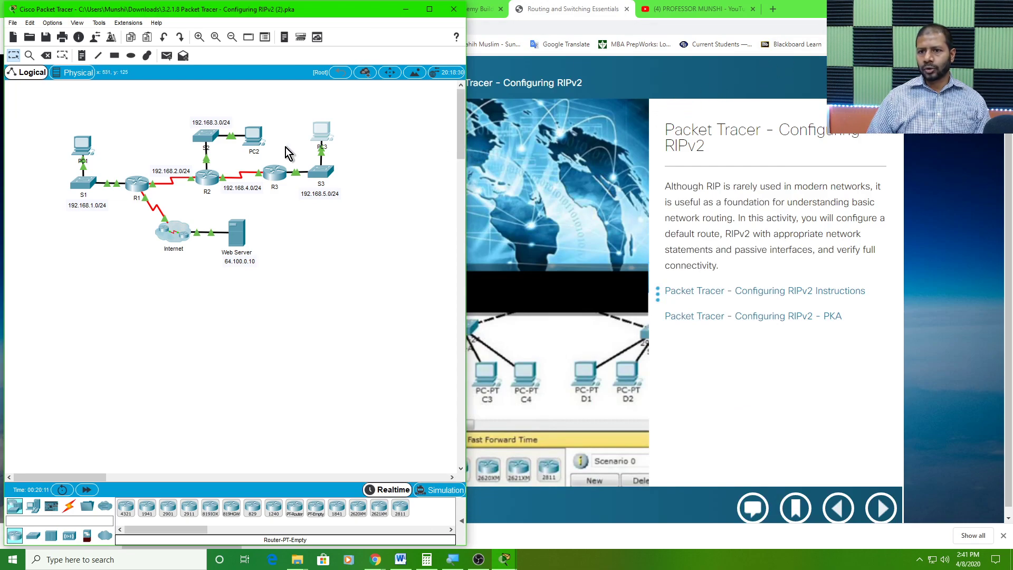
{"action": "left_click_drag", "start_coordinate": [281, 10], "coordinate": [411, 14]}
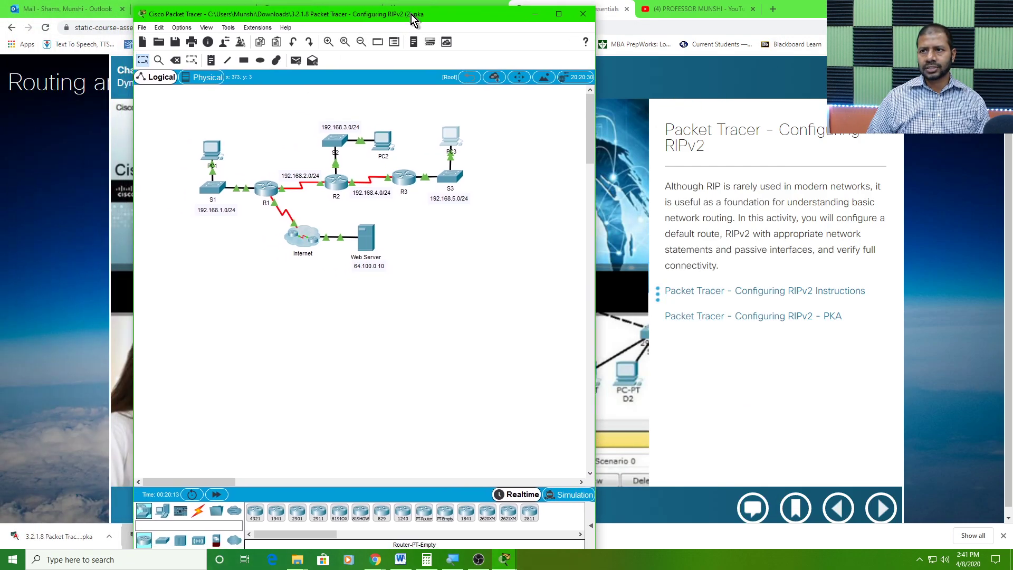
Start saving a copy of the activity file under the name 3.2.1.8 Packet Tracer - Configuring RIPv2
{"action": "left_click", "coordinate": [142, 28]}
{"action": "left_click", "coordinate": [181, 109]}
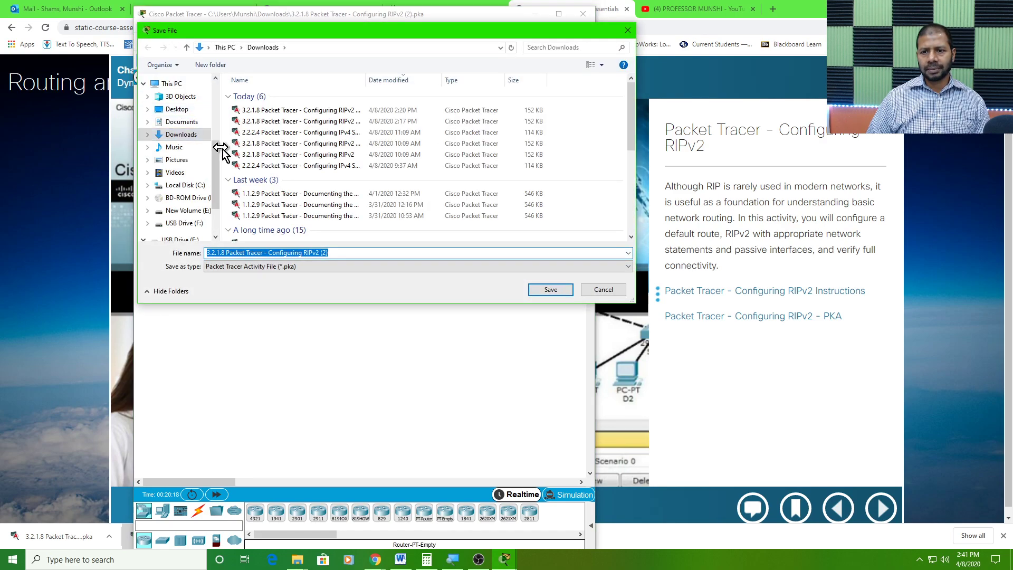
{"action": "left_click", "coordinate": [343, 253]}
{"action": "key", "text": "BackSpace"}
{"action": "key", "text": "BackSpace"}
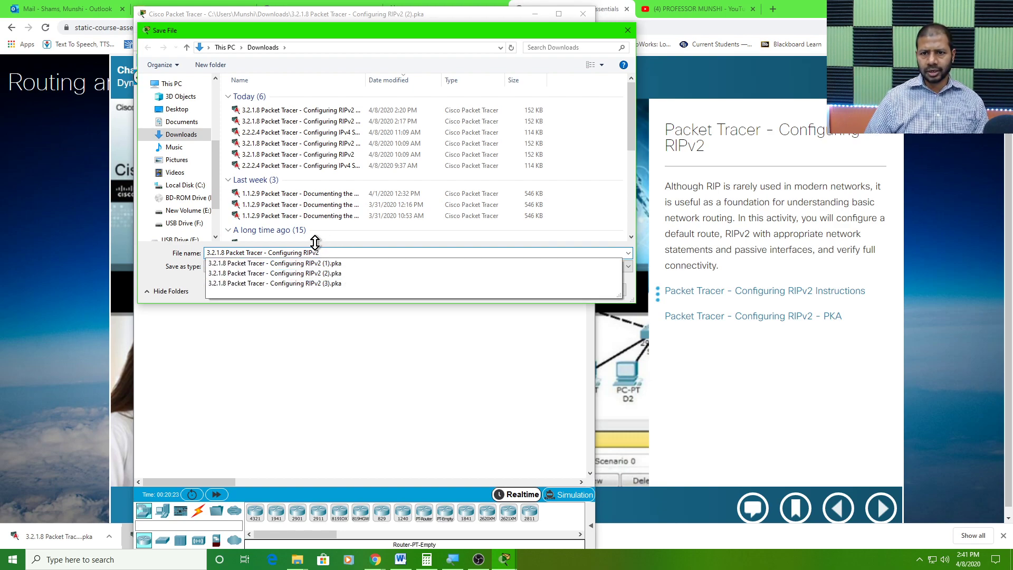
Save the copy on USB Drive (F:) in Richland College\Resources\Cisco\Class Labs Done\CCNA 2 Labs
{"action": "left_click", "coordinate": [203, 222]}
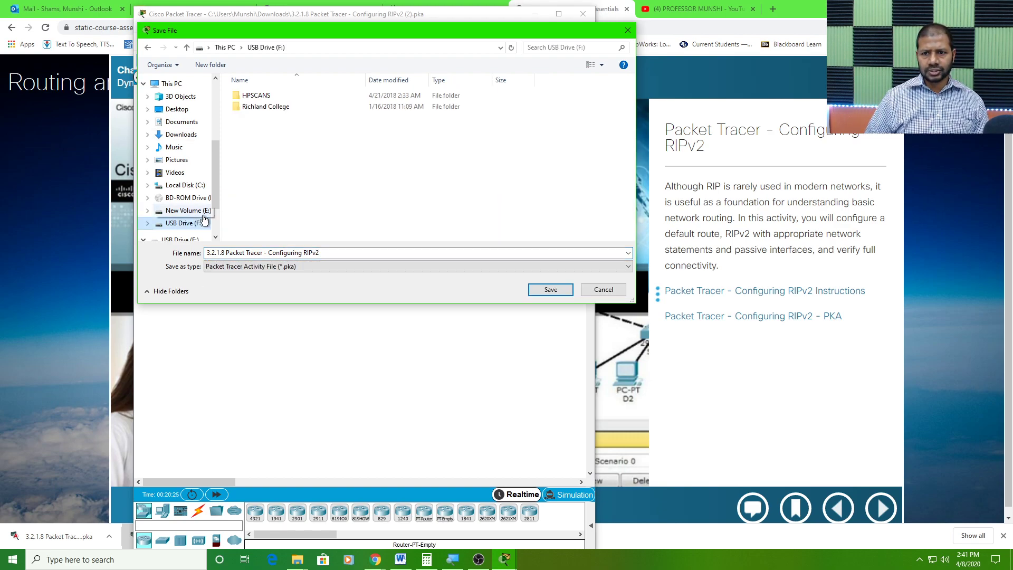
{"action": "double_click", "coordinate": [273, 107]}
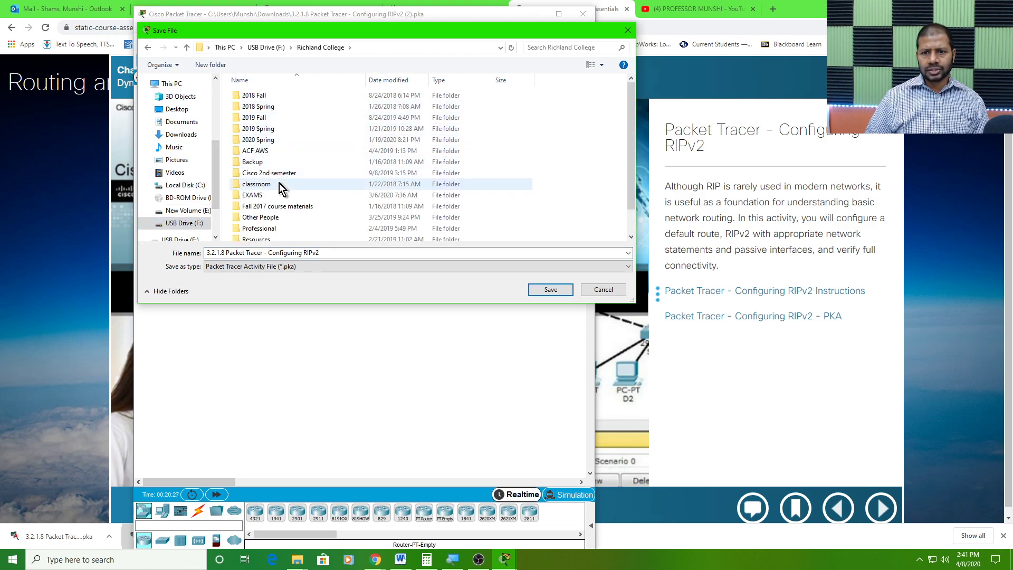
{"action": "scroll", "coordinate": [269, 215], "scroll_direction": "down", "scroll_amount": 1}
{"action": "double_click", "coordinate": [269, 214]}
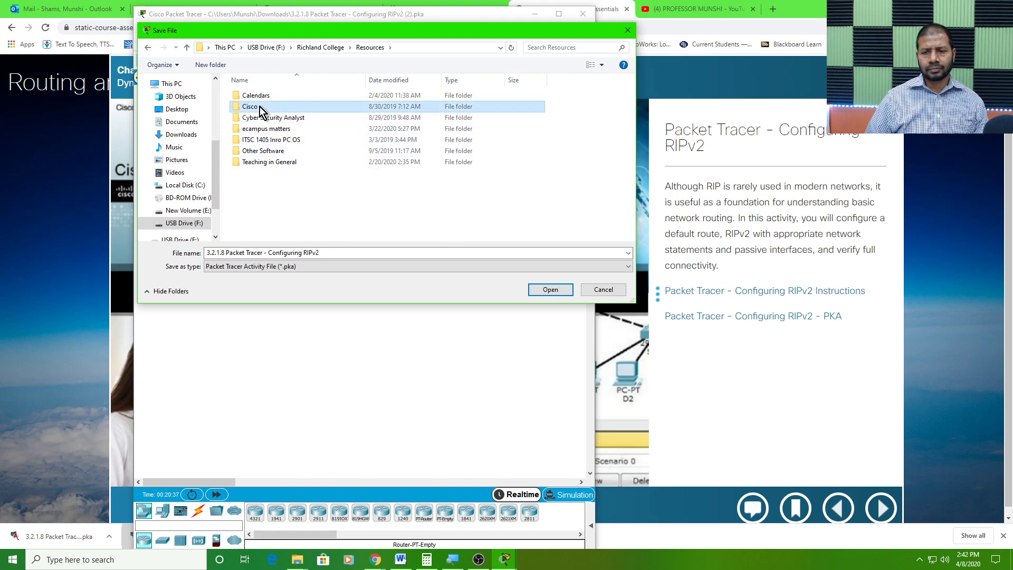
{"action": "double_click", "coordinate": [260, 108]}
{"action": "double_click", "coordinate": [281, 99]}
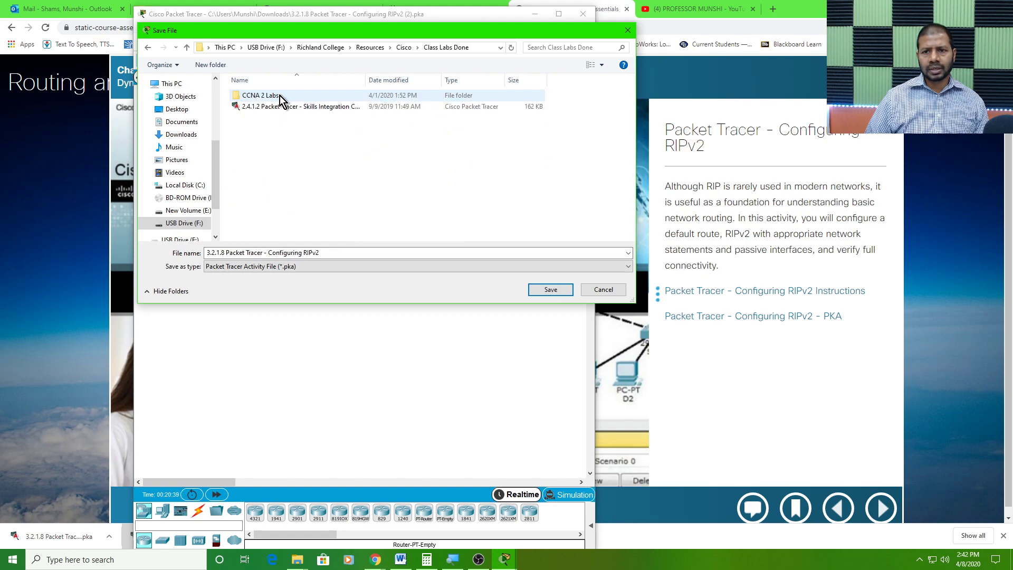
{"action": "double_click", "coordinate": [283, 98]}
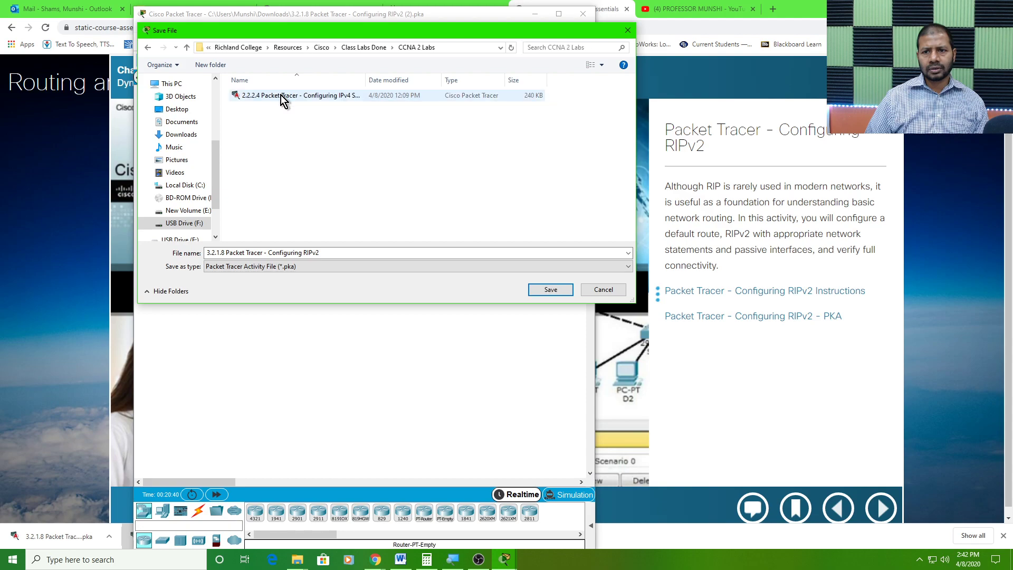
{"action": "left_click", "coordinate": [561, 293]}
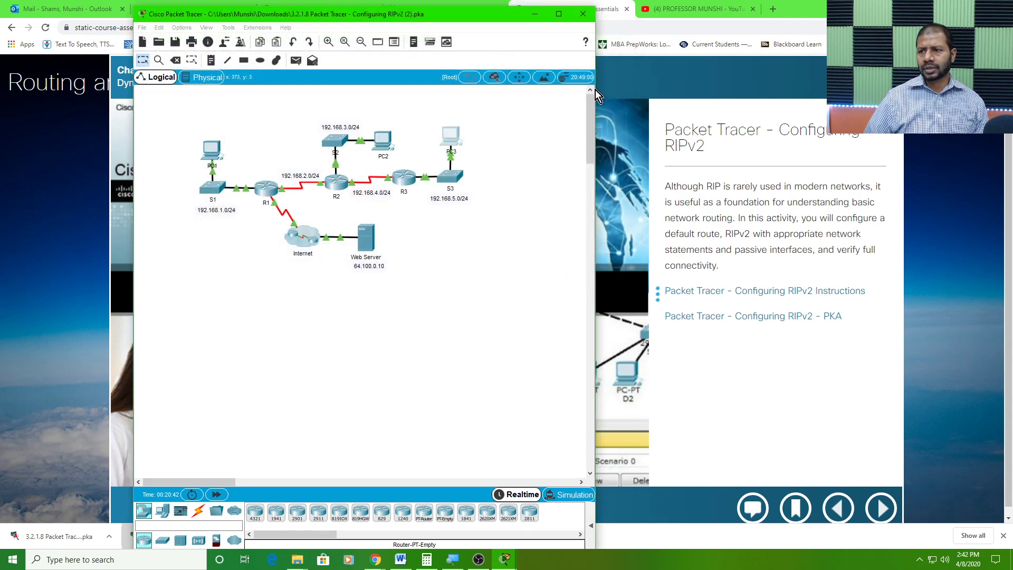